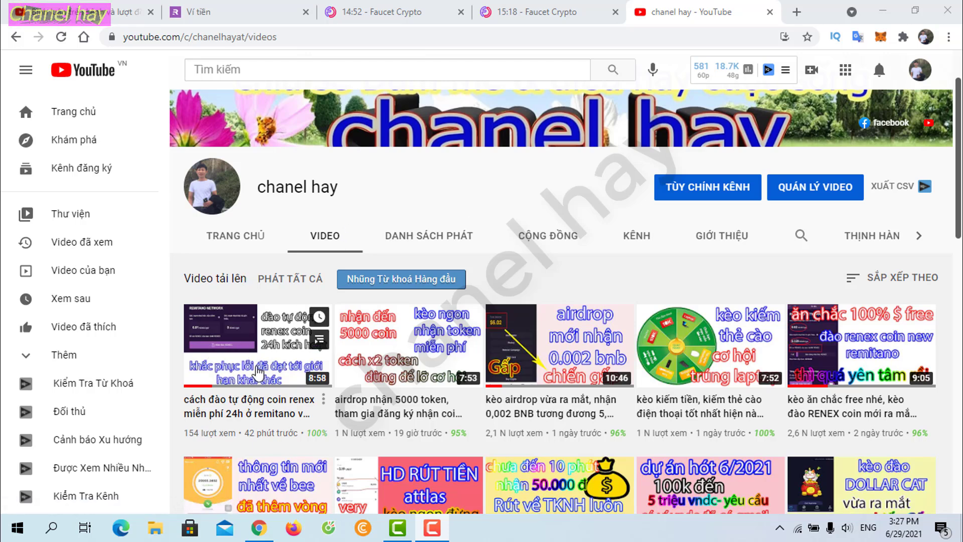
Step: Switch from the channel's video list to the YouTube Studio held-for-review comments tab
key(ctrl+1)
Step: Skim the held comments' wallet addresses, then switch to the Remitano 'Ví tiền' LTC deposit tab
scroll(499, 311, down, 3)
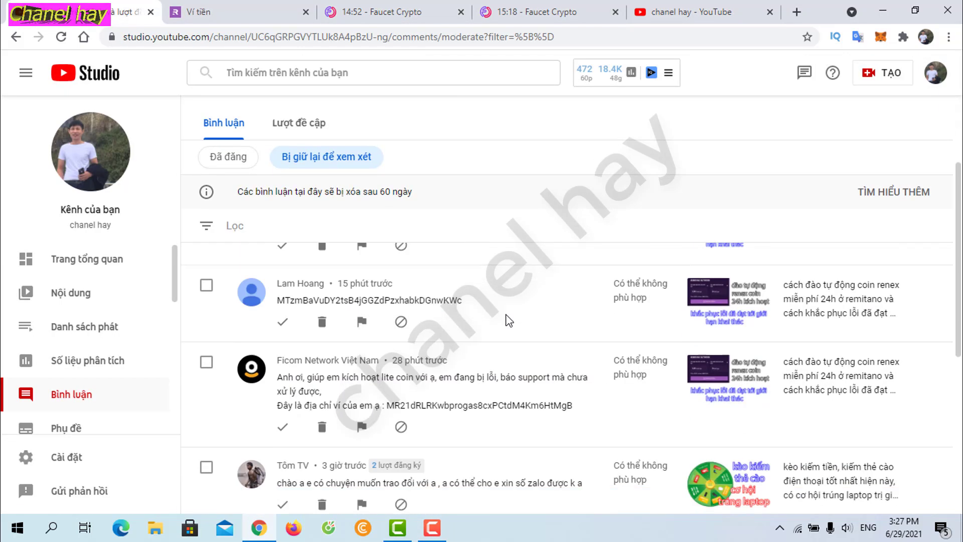
scroll(486, 353, up, 1)
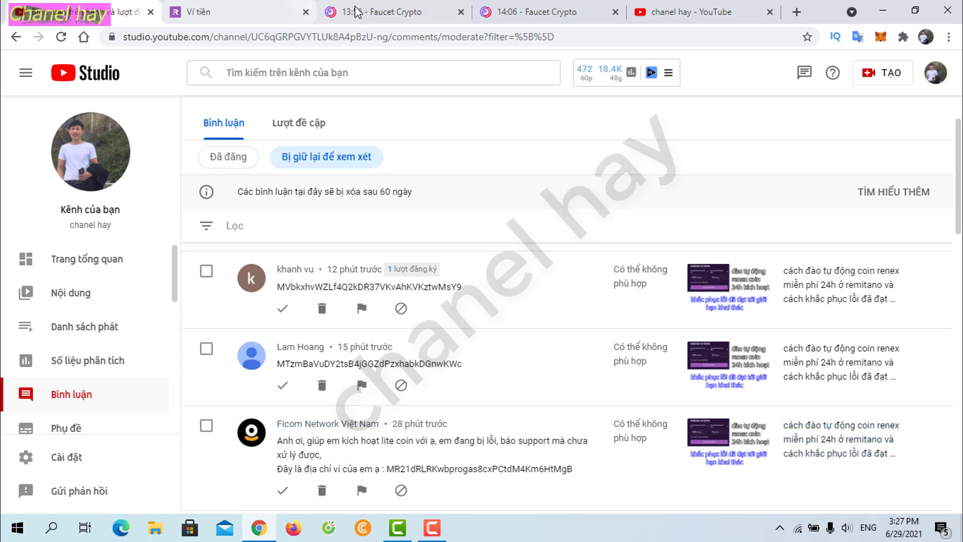
click(236, 12)
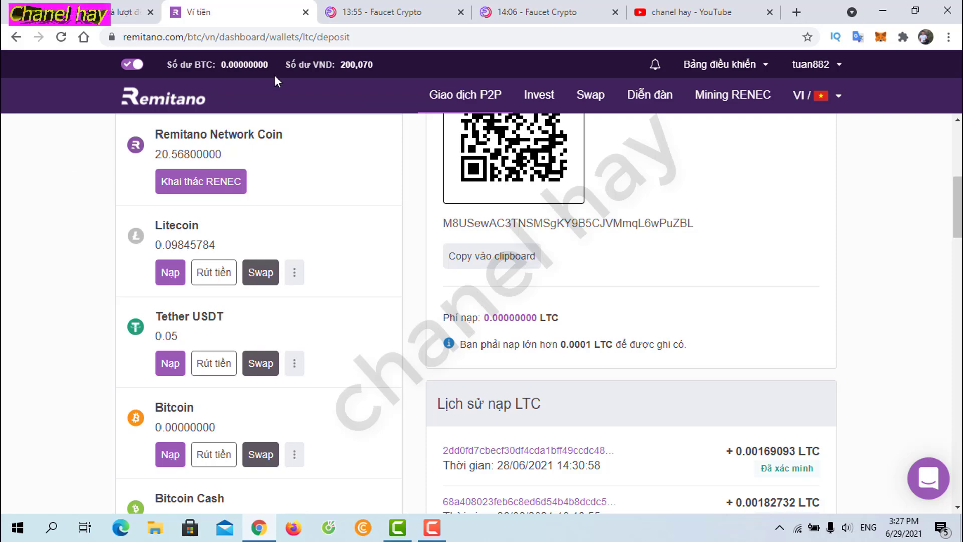
Step: Copy a viewer's Litecoin address from a held comment and return to FaucetCrypto's coin balances
click(371, 13)
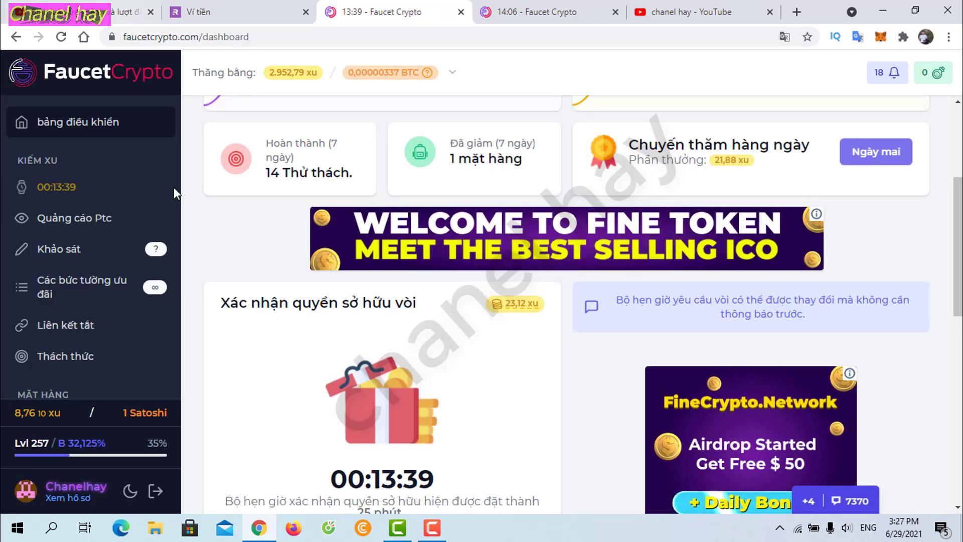
key(ctrl+1)
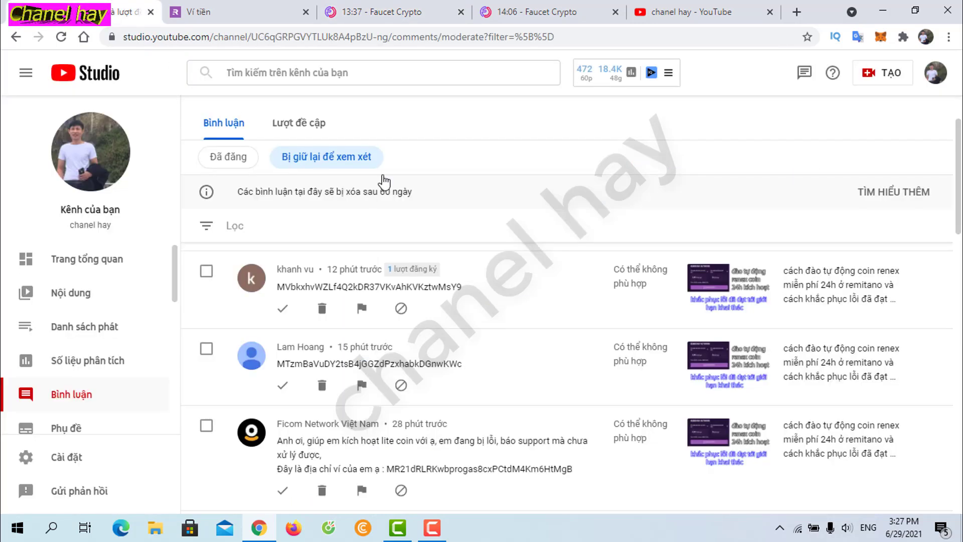
scroll(524, 244, down, 1)
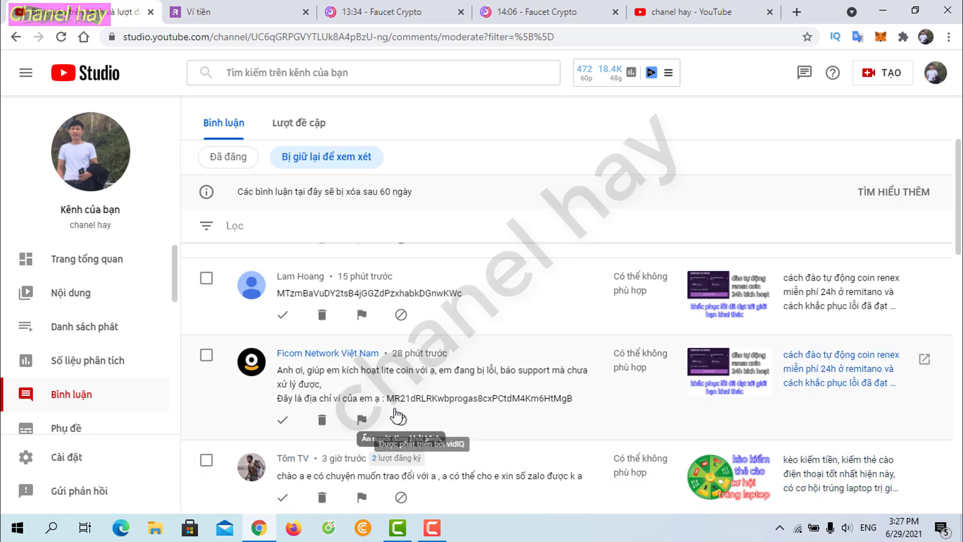
drag(387, 400, 579, 403)
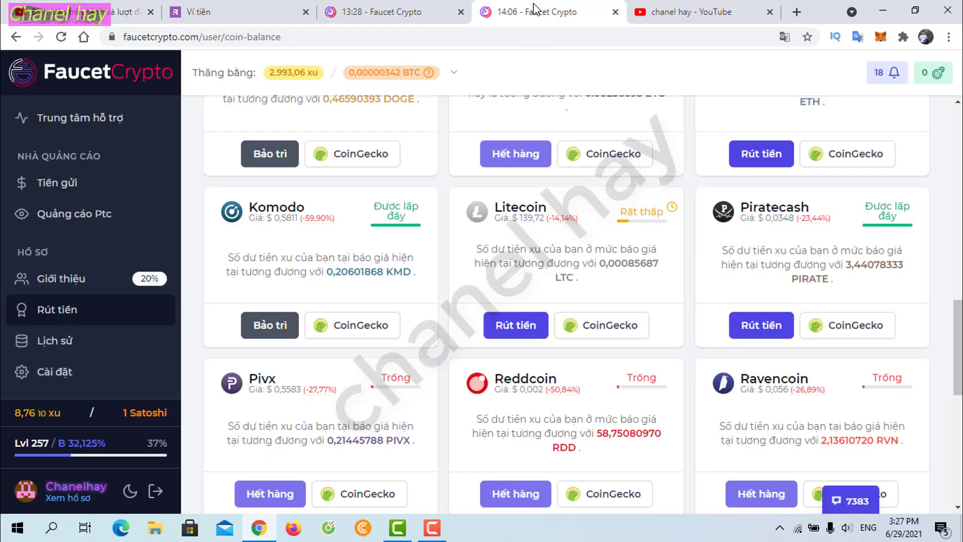
click(536, 11)
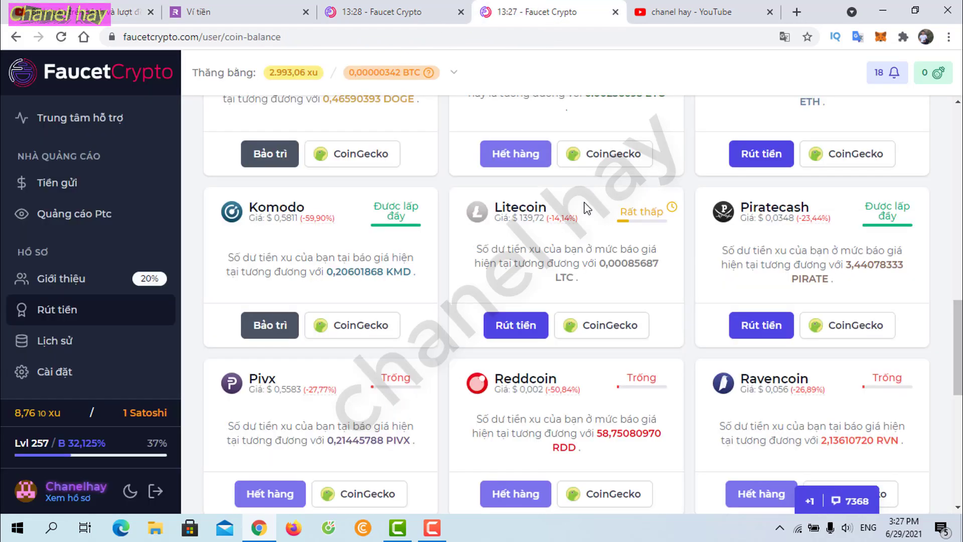
Step: Close the duplicate FaucetCrypto page and open the Litecoin withdrawal form
click(391, 11)
click(461, 12)
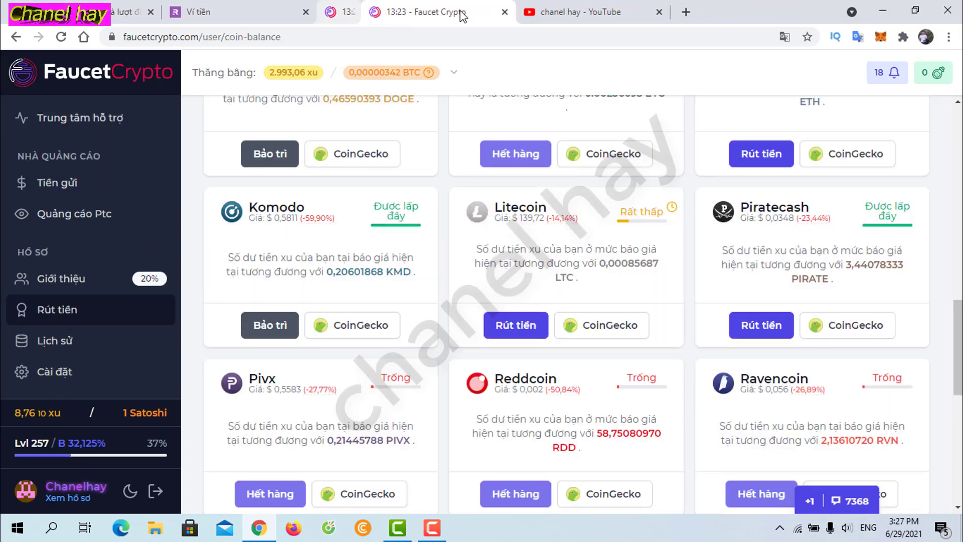
click(516, 327)
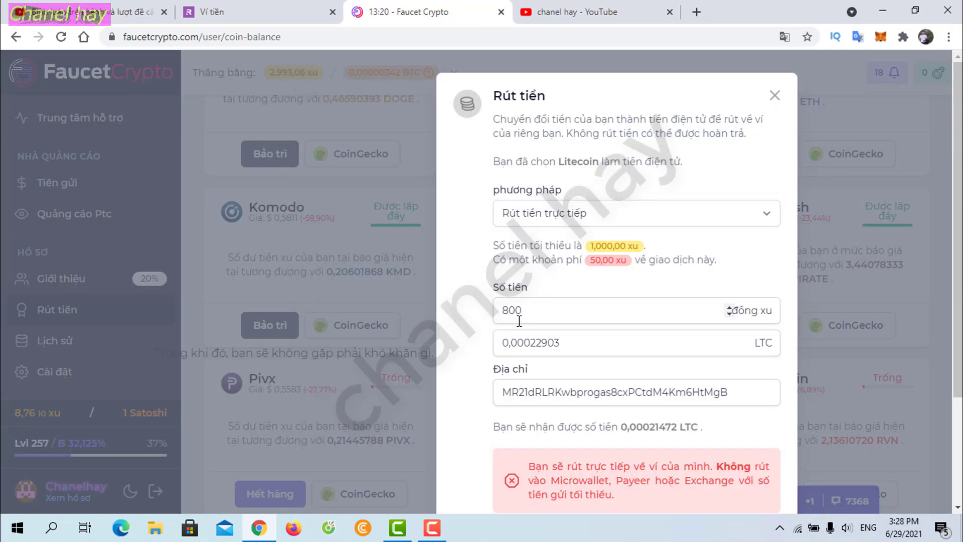
key(ctrl+shift+Tab)
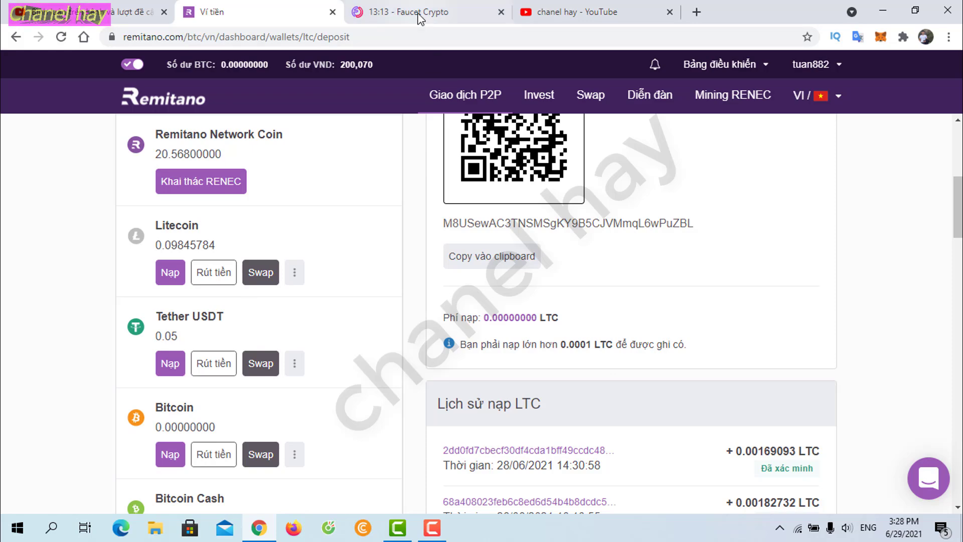
key(ctrl+Tab)
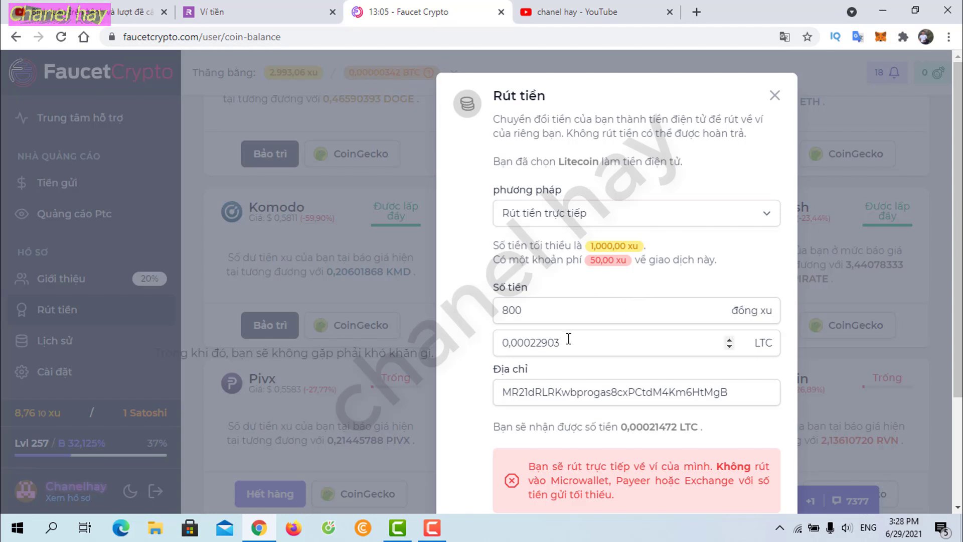
click(774, 95)
click(511, 326)
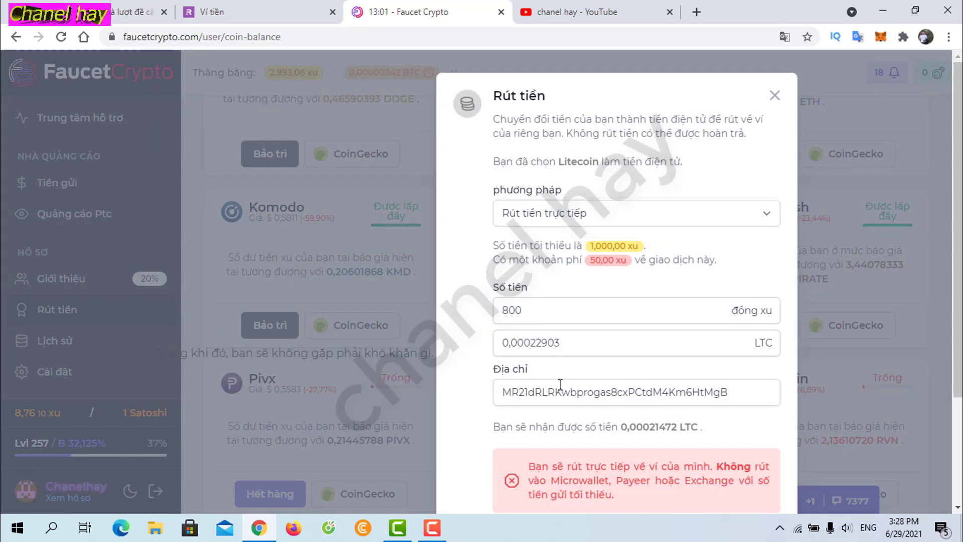
Step: Replace the Địa chỉ field with the viewer's pasted wallet address for an 800-coin withdrawal
drag(748, 396, 416, 392)
key(ctrl+c)
key(BackSpace)
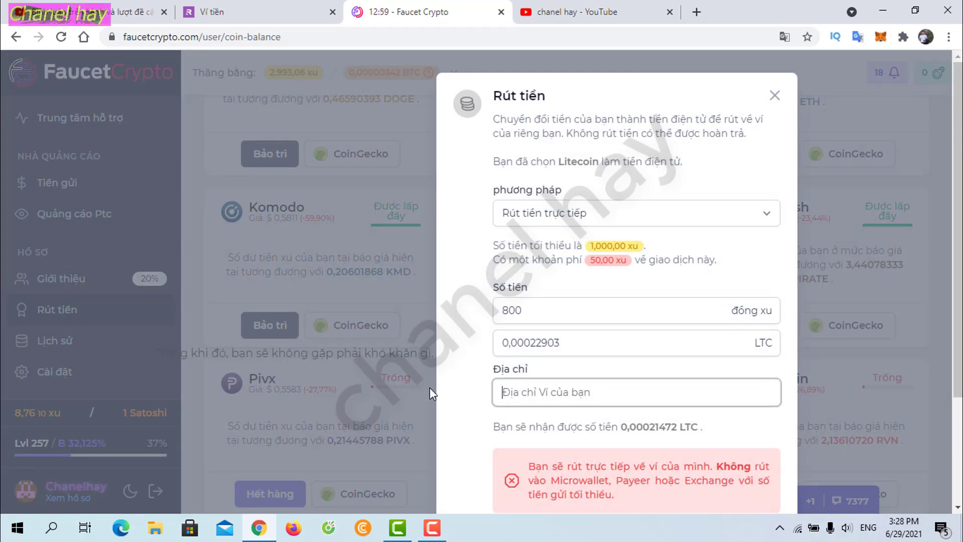
right_click(571, 395)
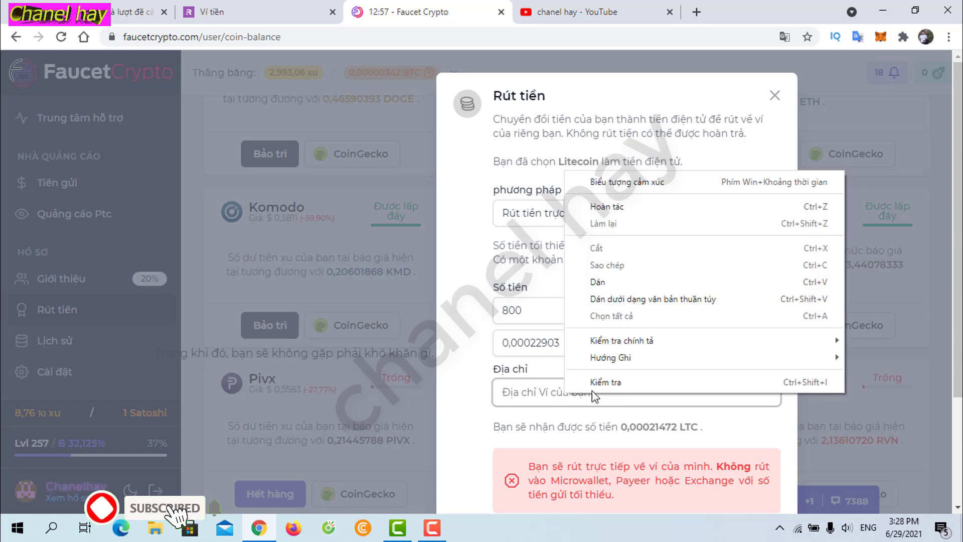
click(597, 281)
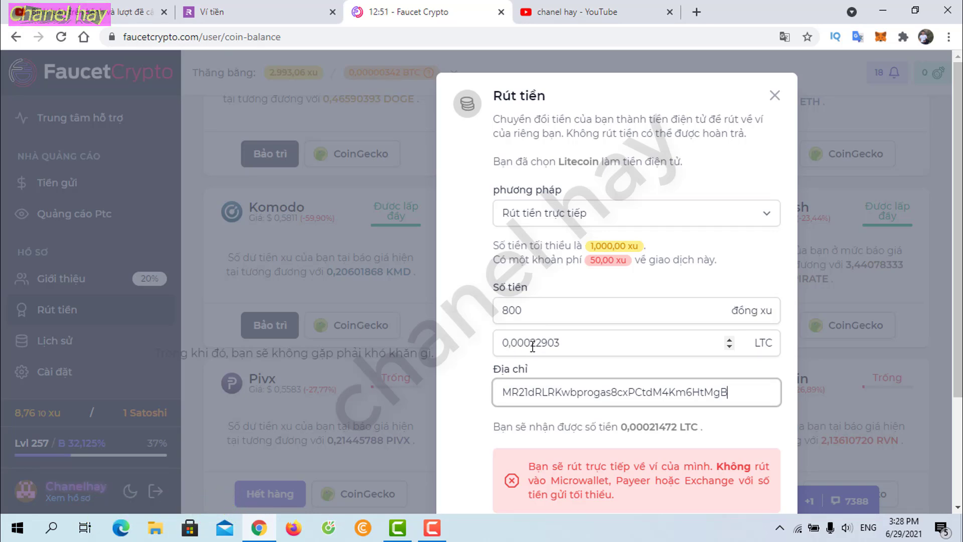
click(277, 14)
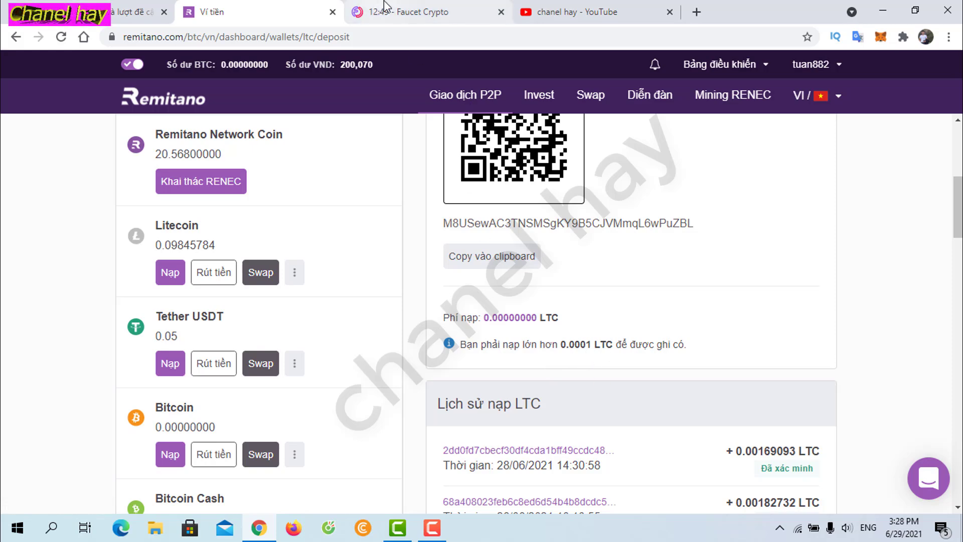
click(401, 12)
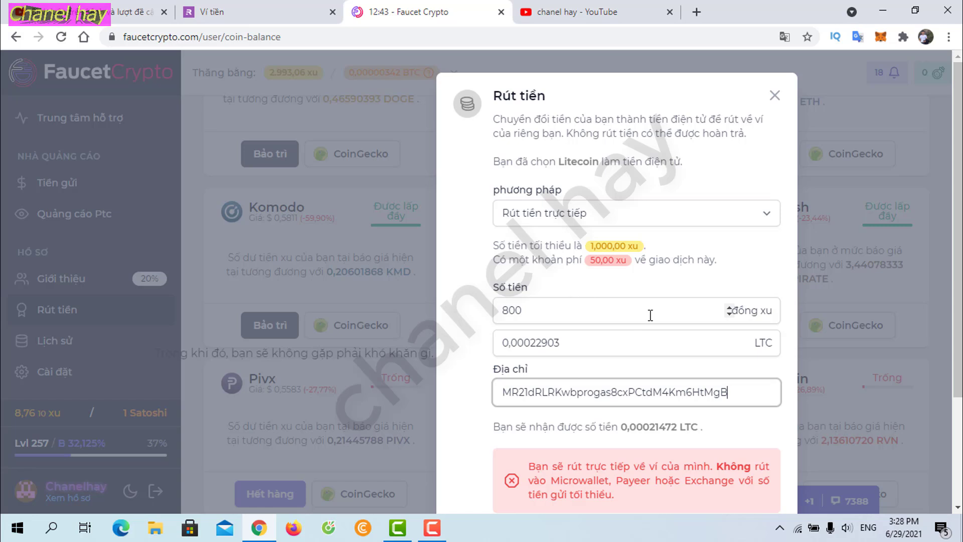
scroll(637, 324, down, 2)
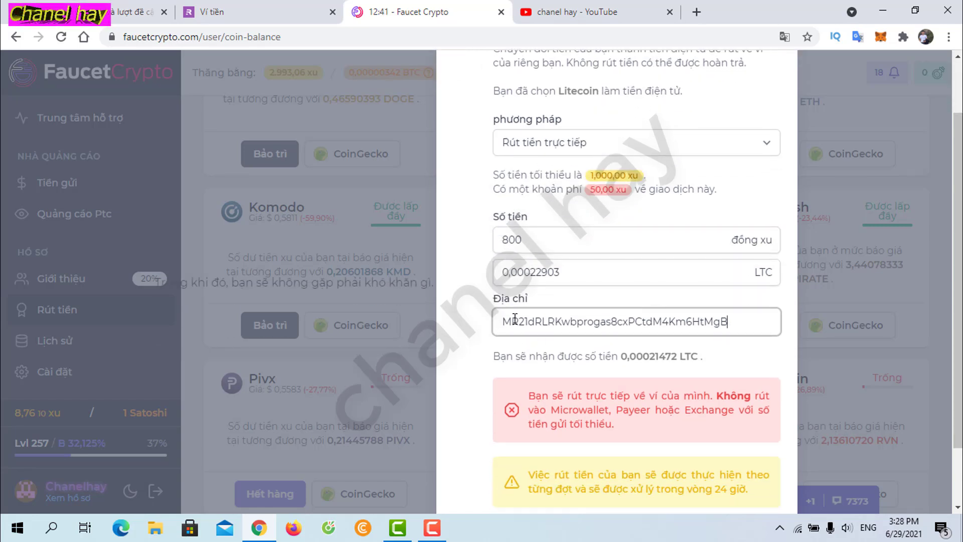
scroll(654, 276, down, 2)
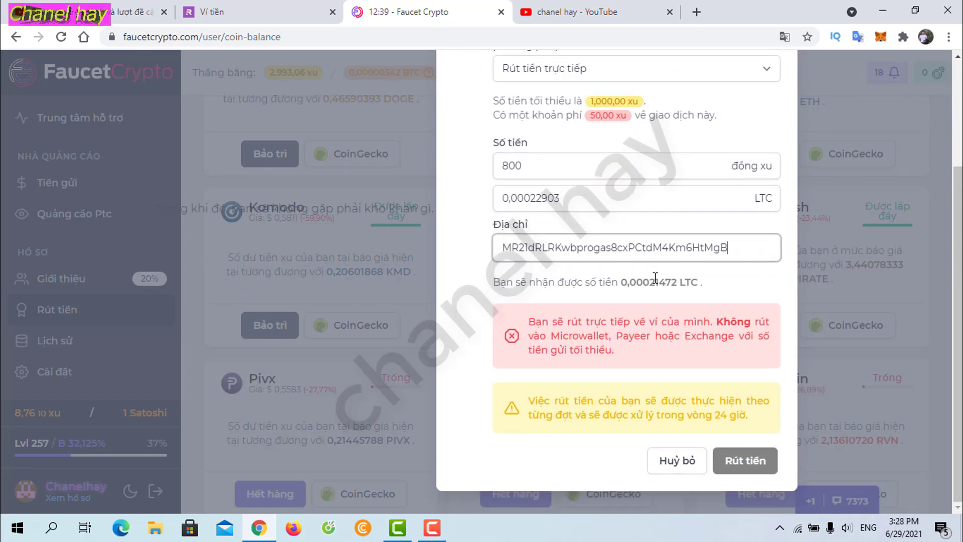
drag(724, 249, 498, 253)
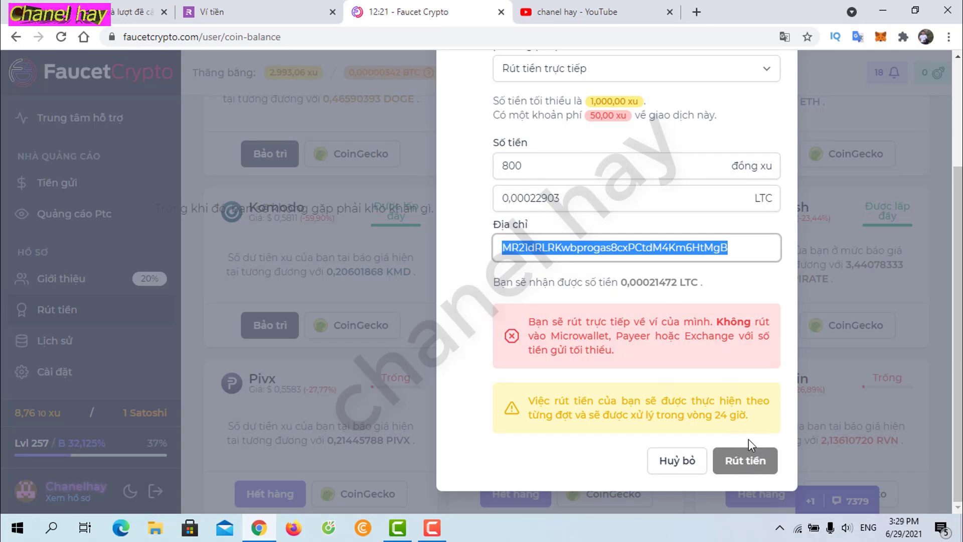
Step: Submit, raise Số tiền from 800 to the 1000-coin minimum, resubmit, then cancel the form
click(752, 469)
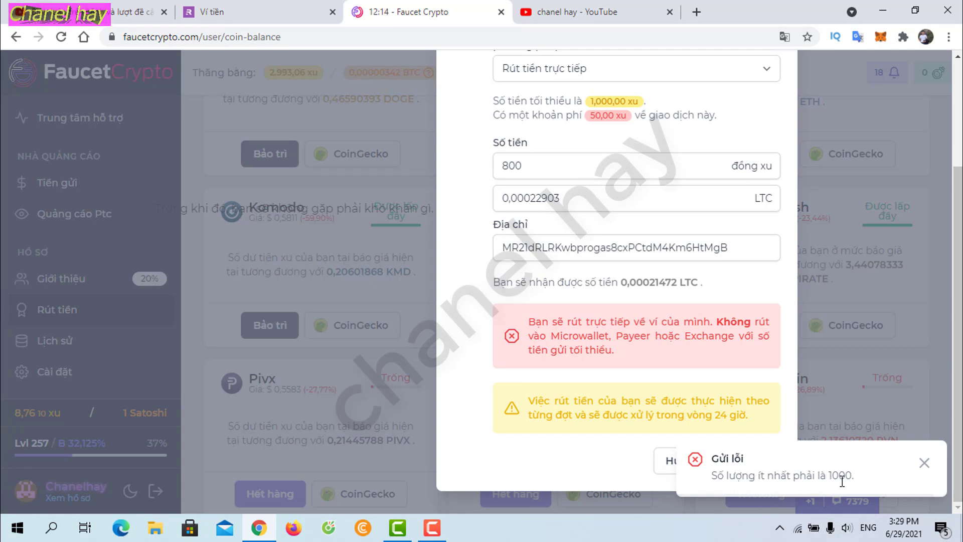
double_click(506, 167)
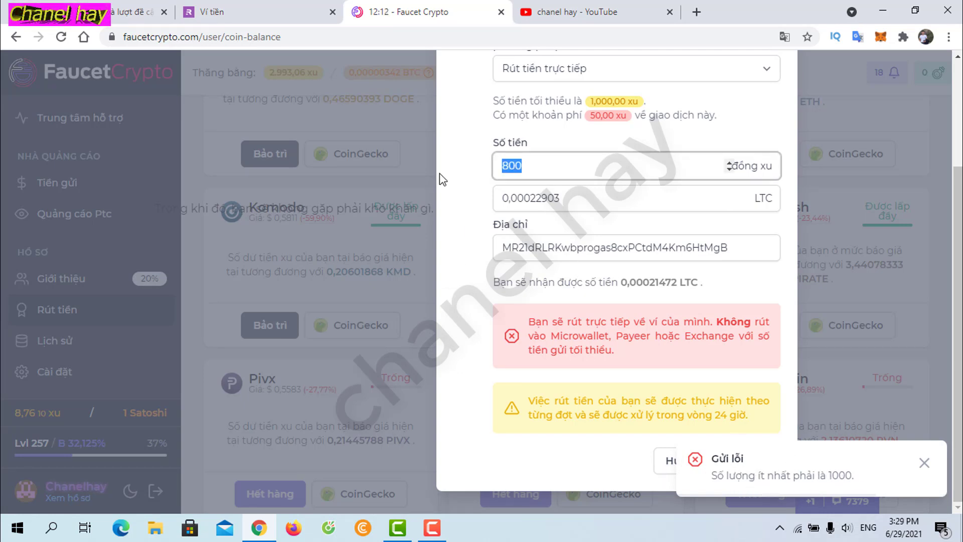
text(1)
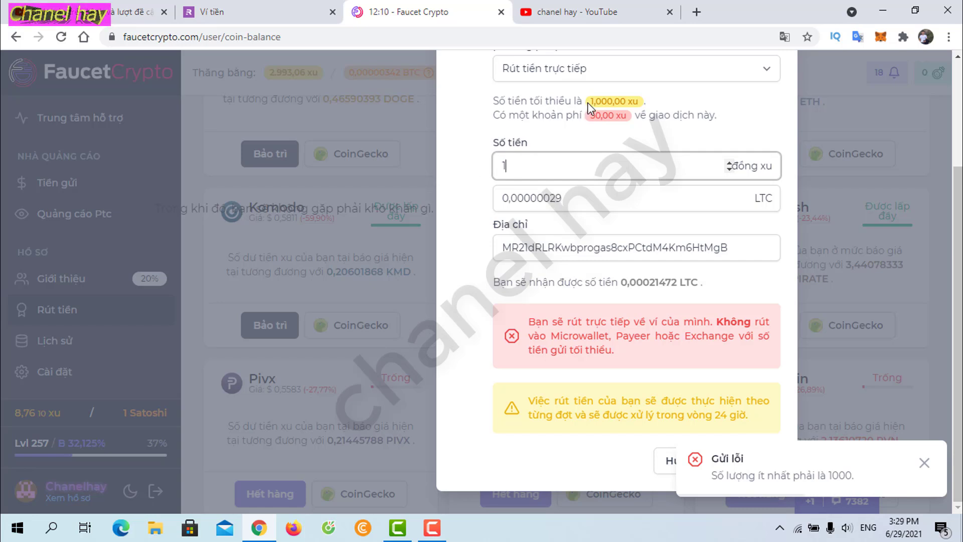
drag(590, 102, 639, 101)
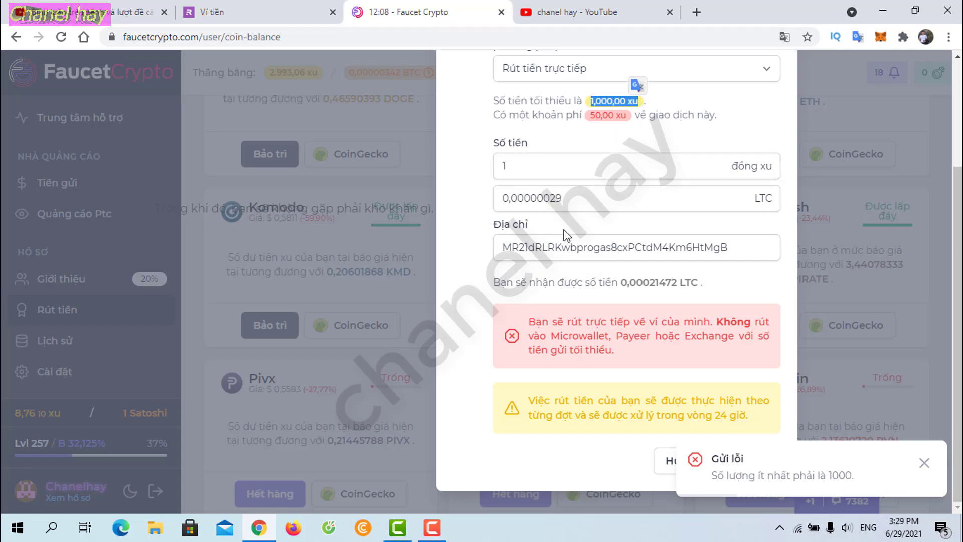
click(540, 167)
text(000)
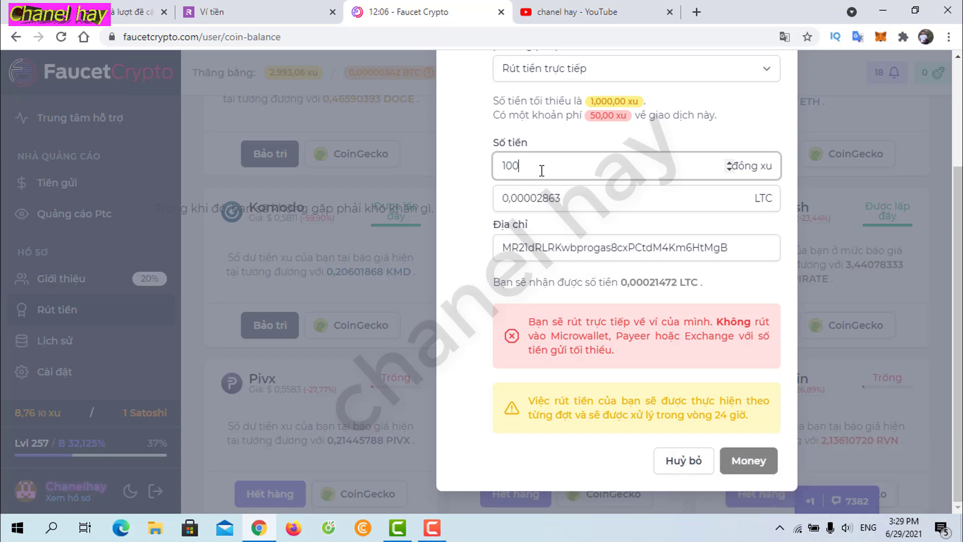
click(749, 463)
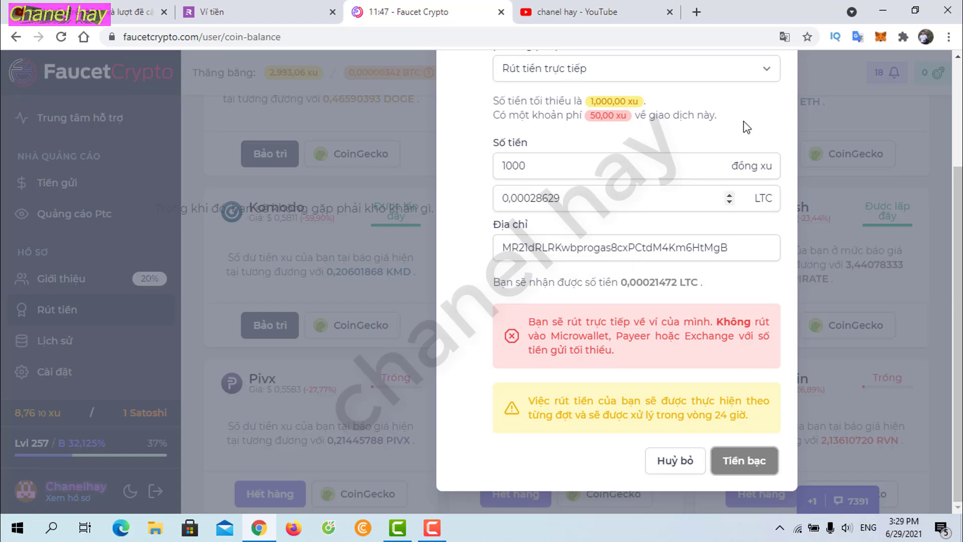
click(683, 460)
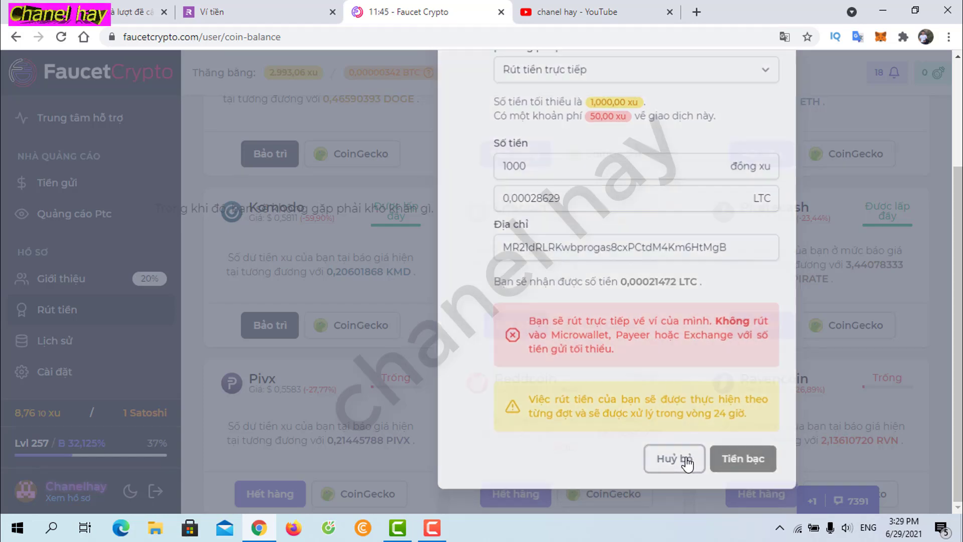
Step: Copy the next viewer's Litecoin address from the held comments and go back to FaucetCrypto
click(136, 12)
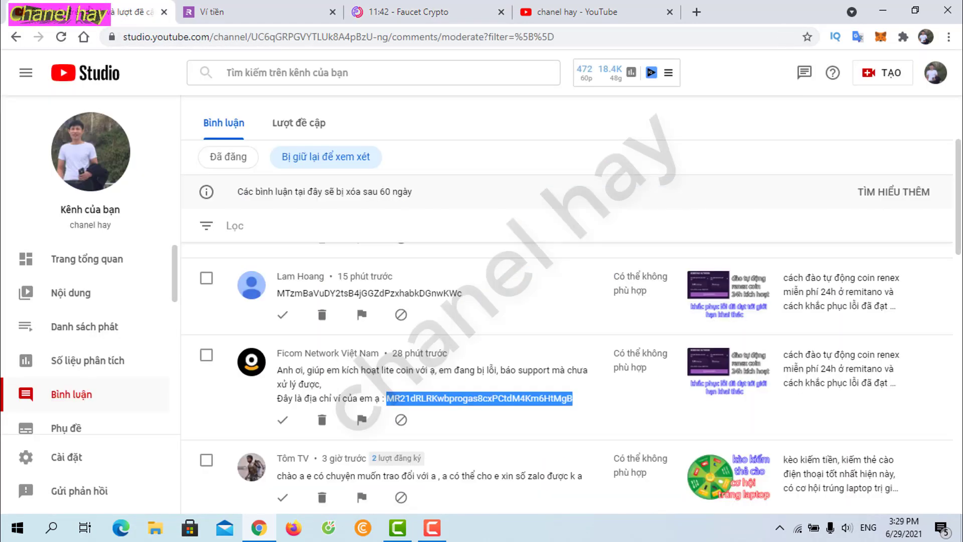
scroll(351, 386, up, 2)
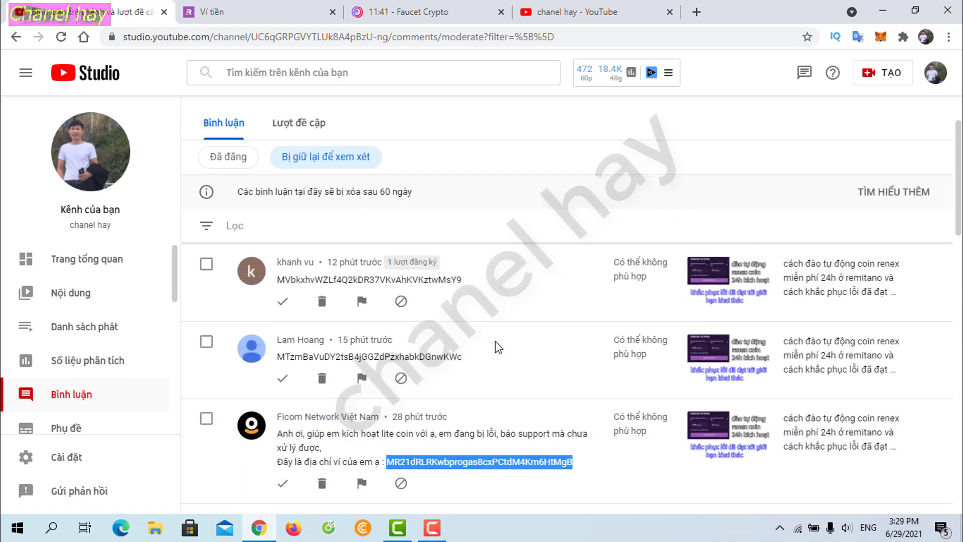
drag(278, 364, 462, 366)
key(ctrl+c)
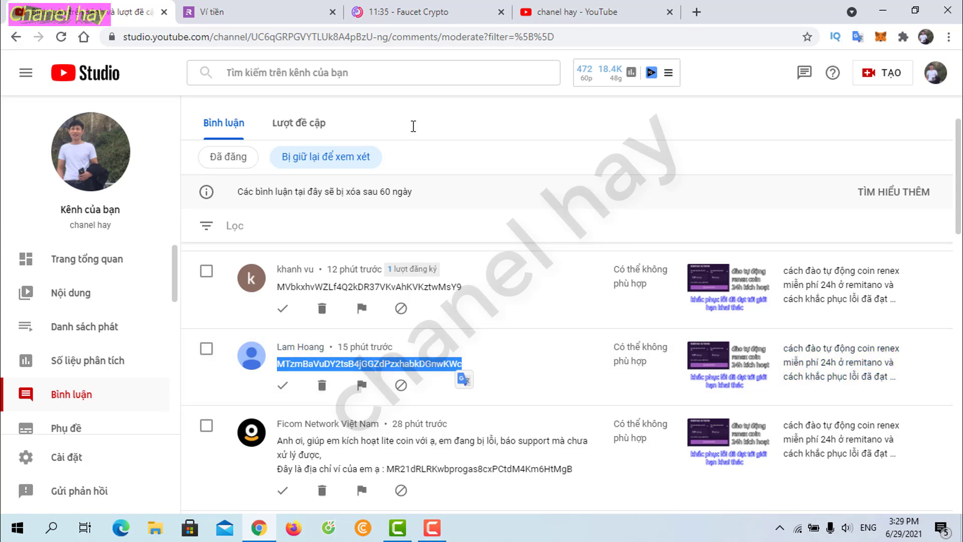
click(381, 11)
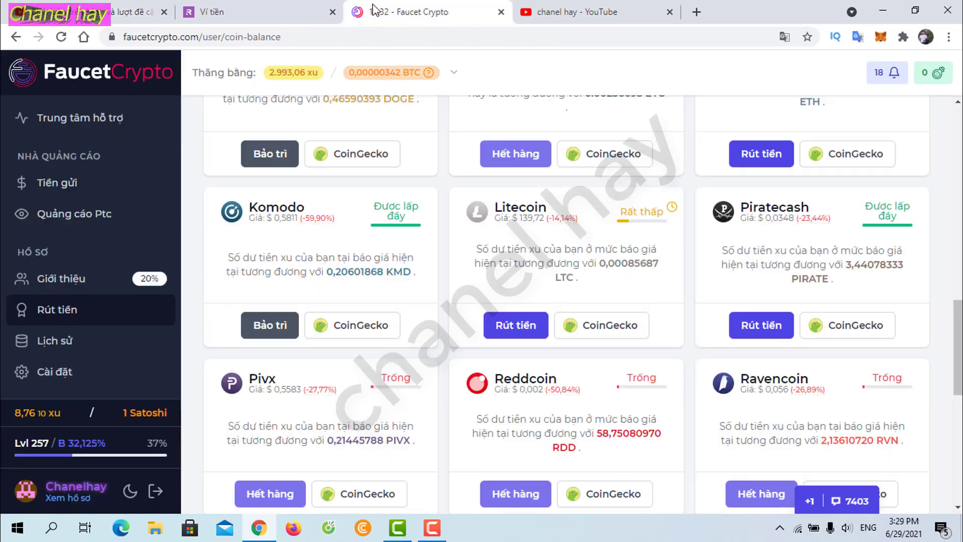
Step: Withdraw 1000 coins (0.00028629 LTC) to the pasted viewer address via Litecoin Rút tiền
click(511, 327)
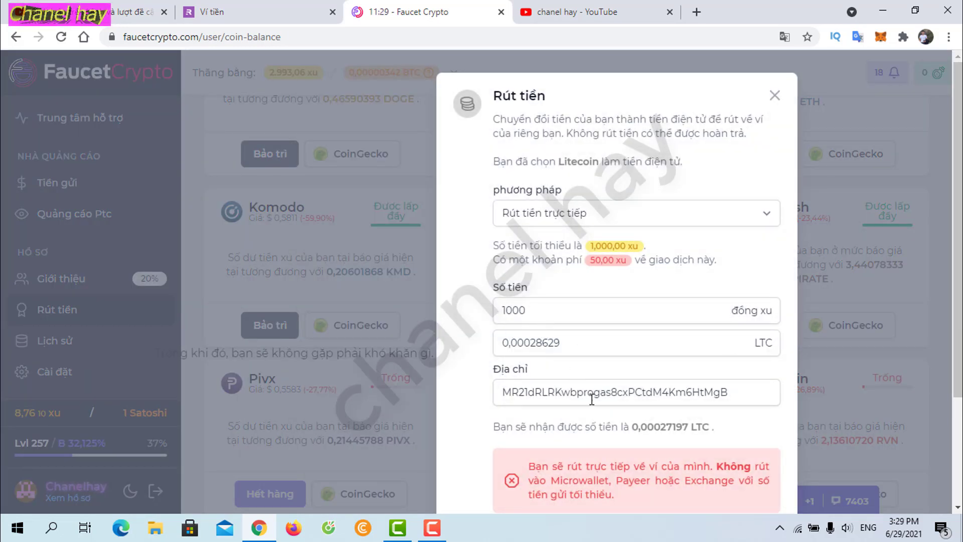
drag(735, 399, 448, 399)
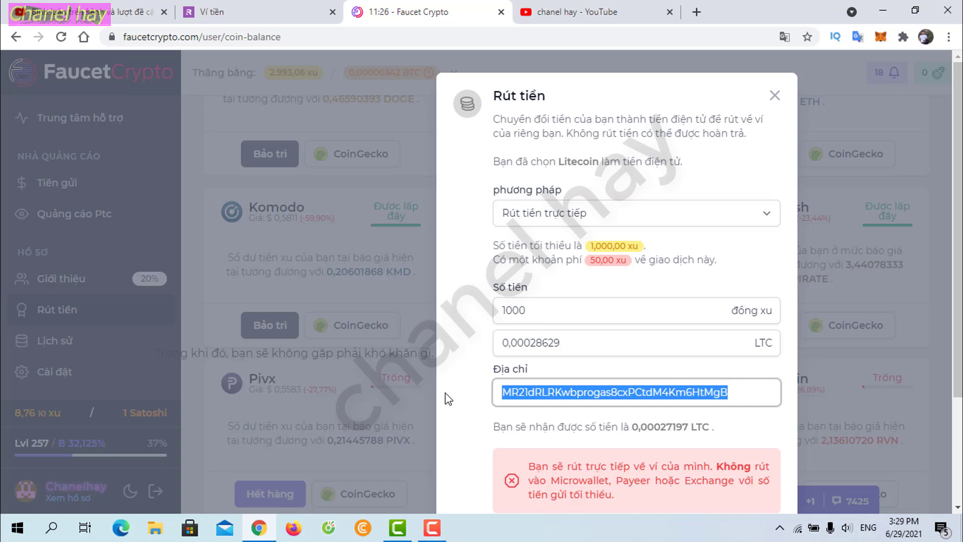
key(Delete)
right_click(522, 389)
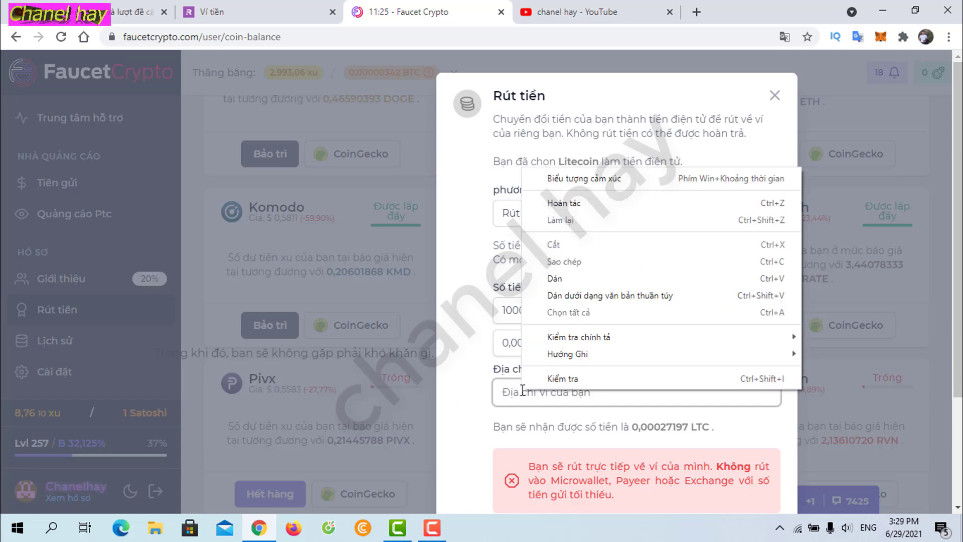
click(554, 280)
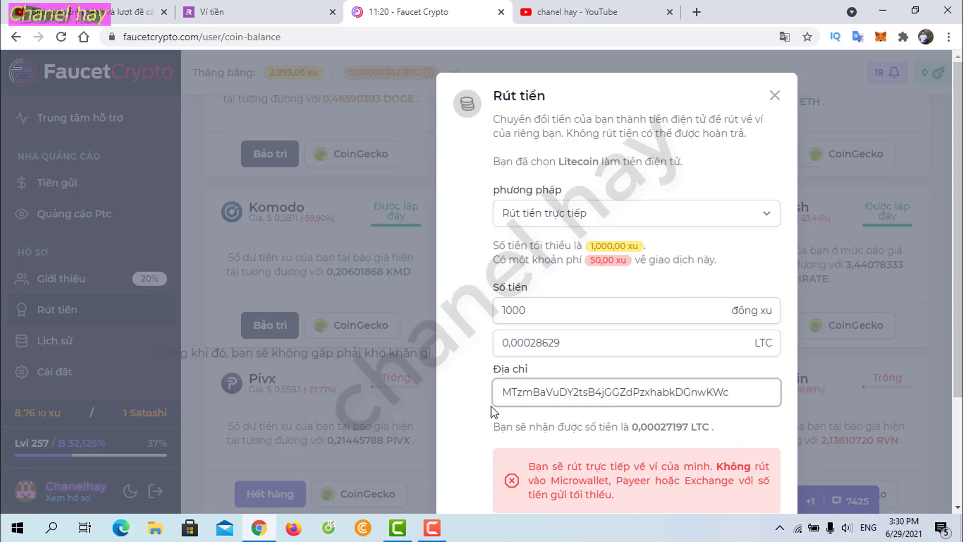
scroll(586, 333, down, 1)
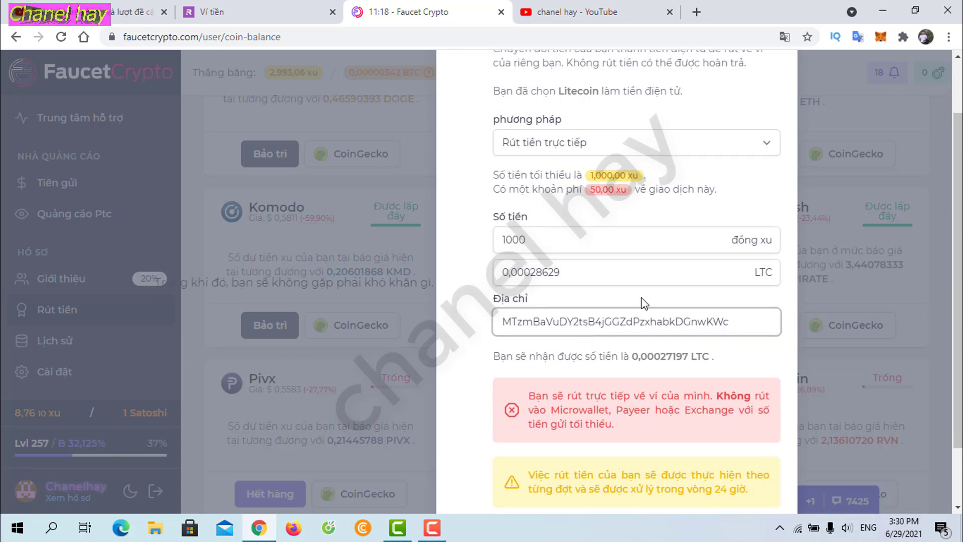
scroll(658, 400, down, 1)
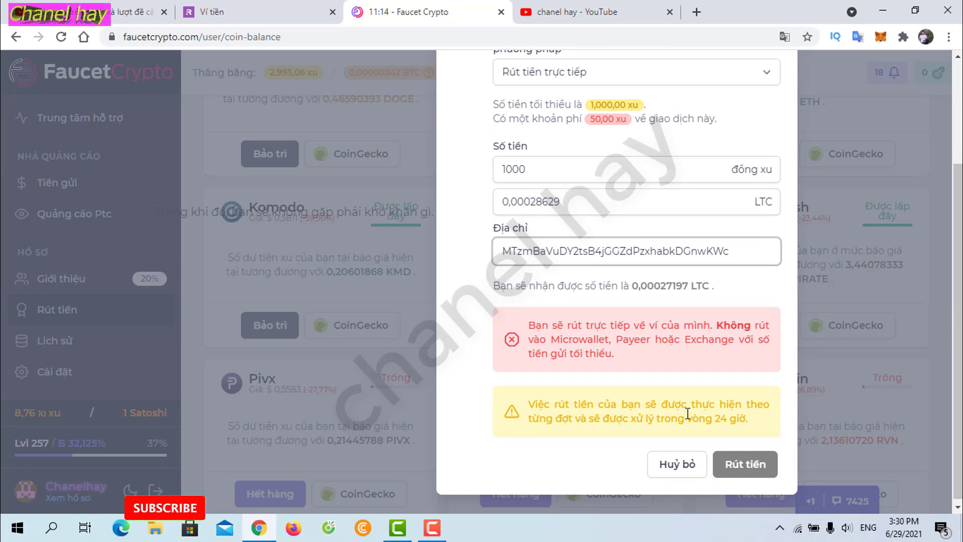
click(751, 470)
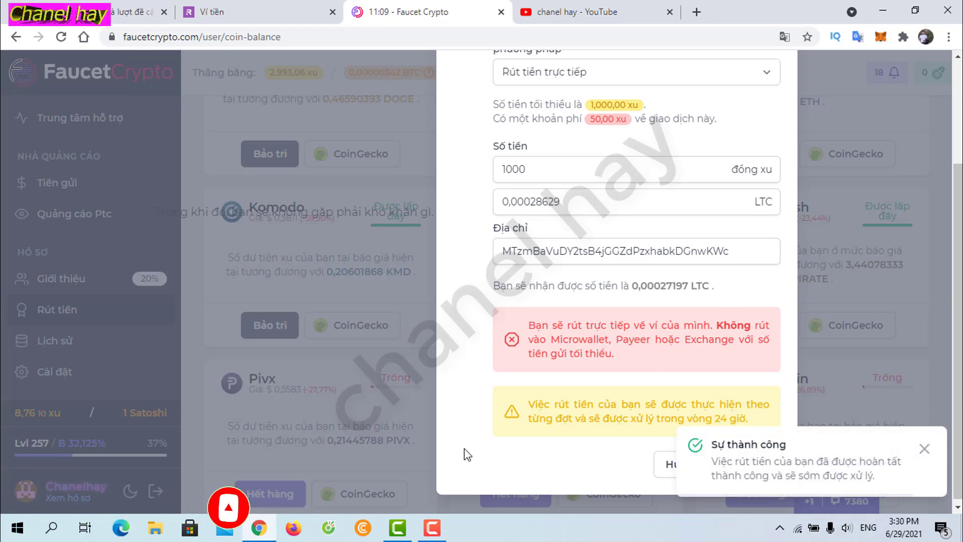
Step: Copy another held comment's Litecoin address and return to the FaucetCrypto withdrawal tab
click(100, 6)
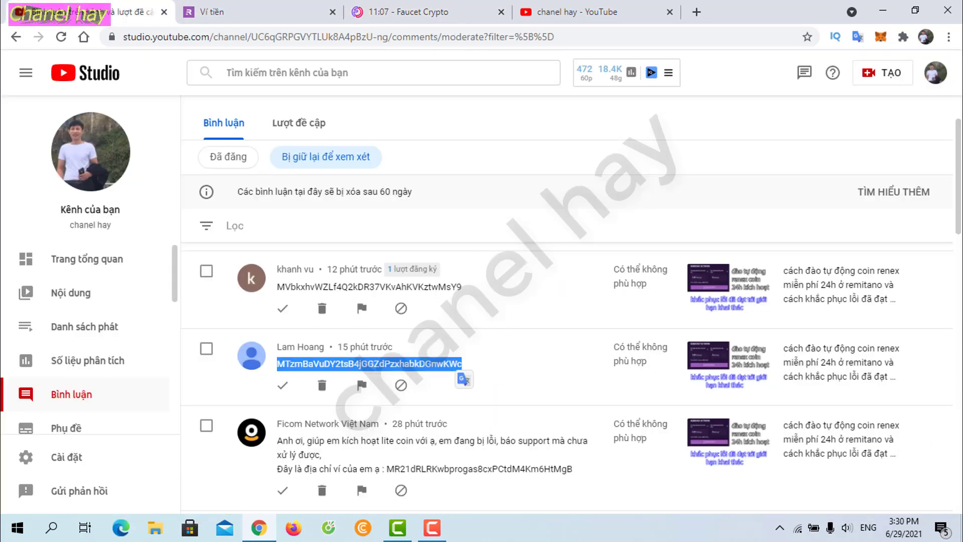
drag(277, 287, 462, 289)
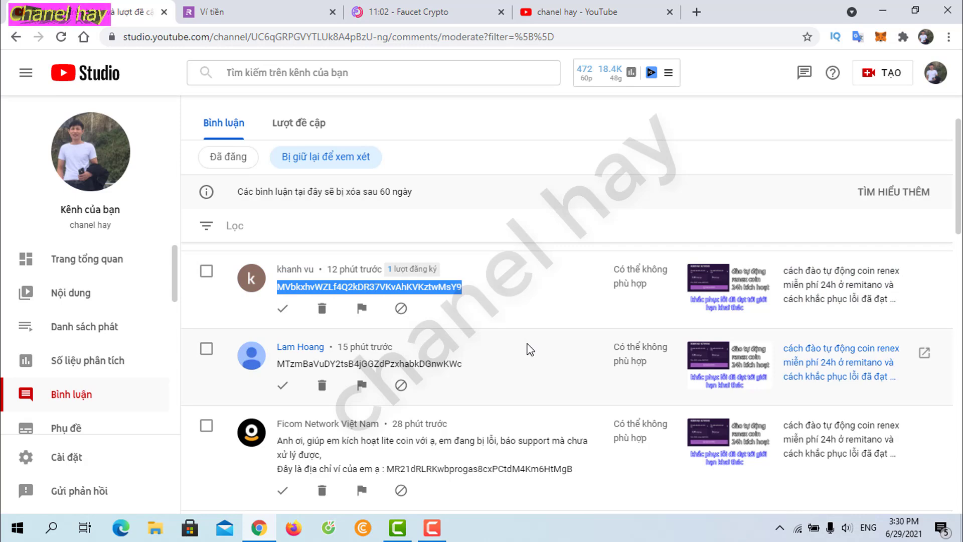
click(434, 8)
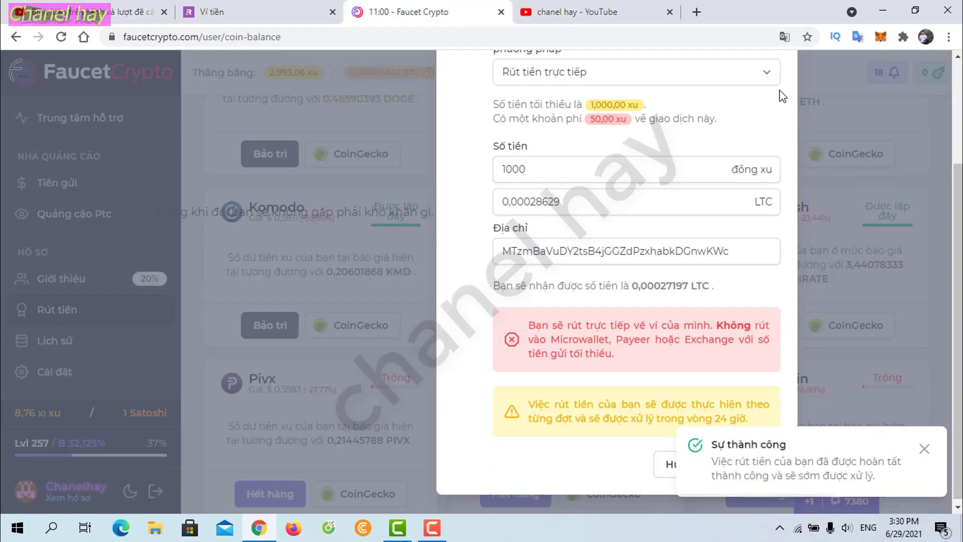
Step: Withdraw another 1000 coins (0.00028629 LTC) as Litecoin to the newly pasted wallet address
click(407, 120)
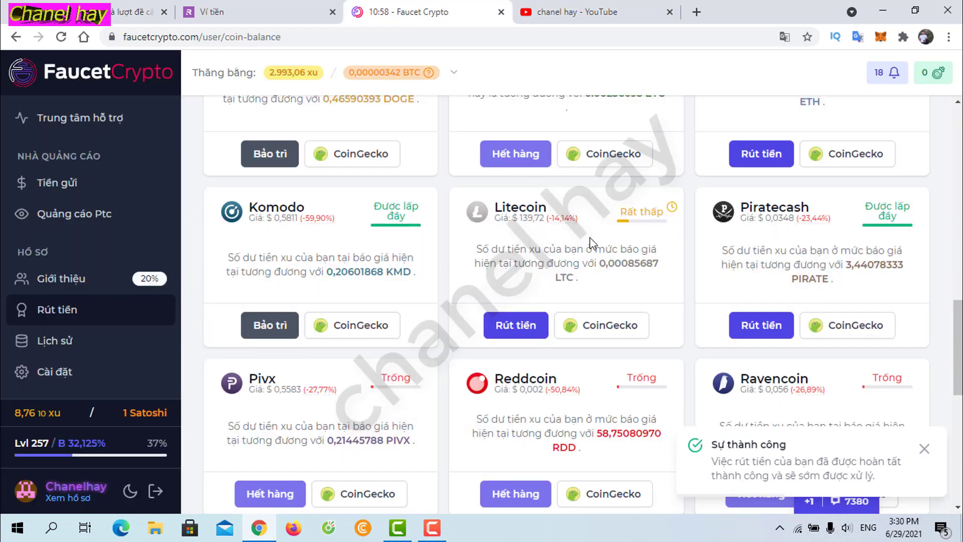
click(516, 326)
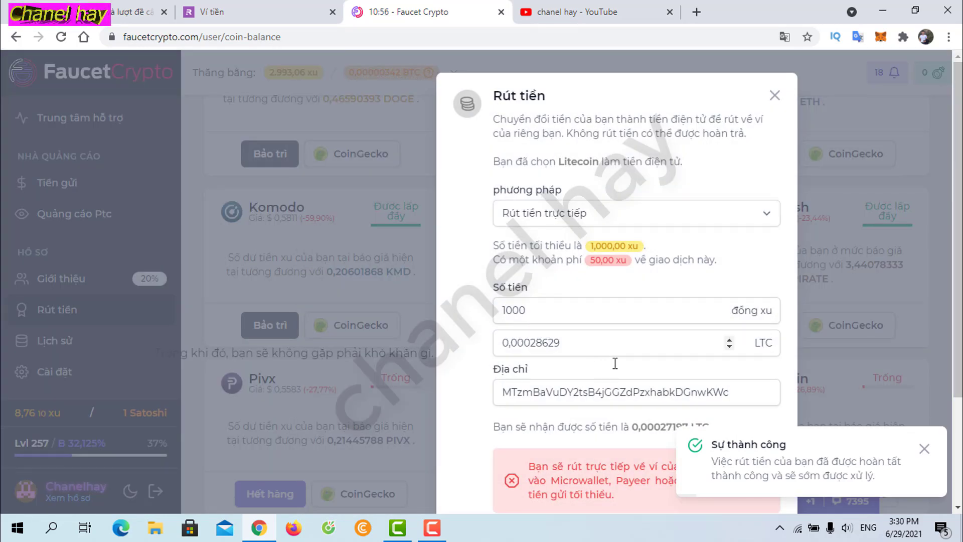
drag(735, 394, 447, 398)
key(BackSpace)
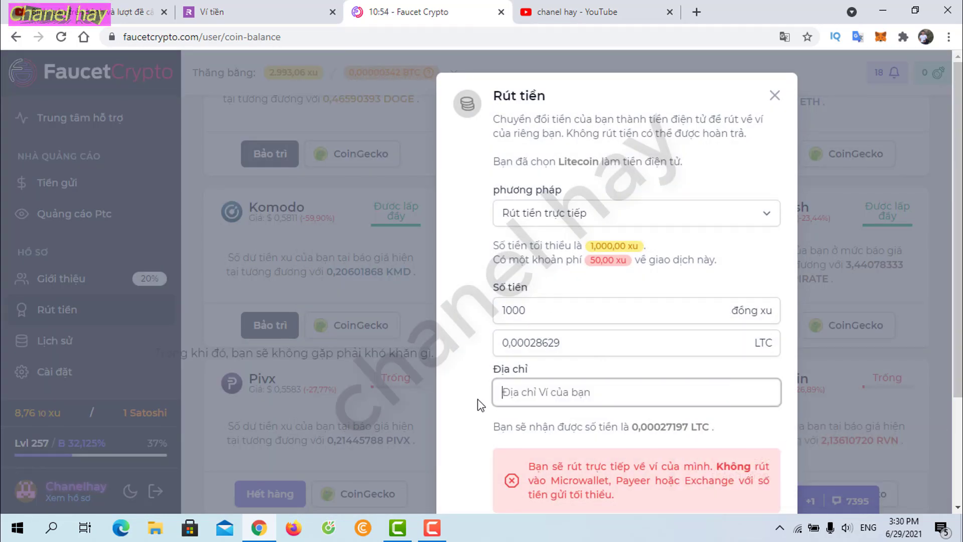
right_click(547, 393)
click(579, 284)
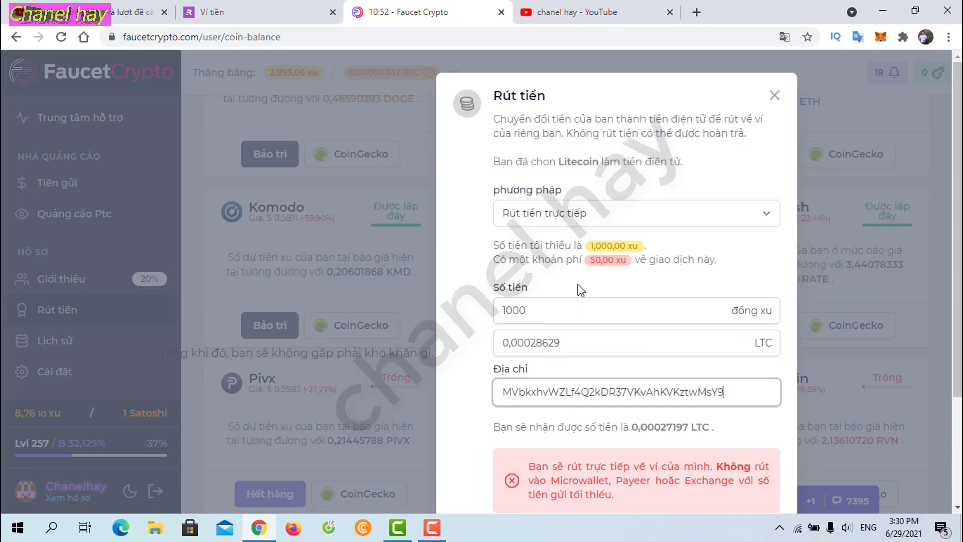
drag(716, 393, 499, 396)
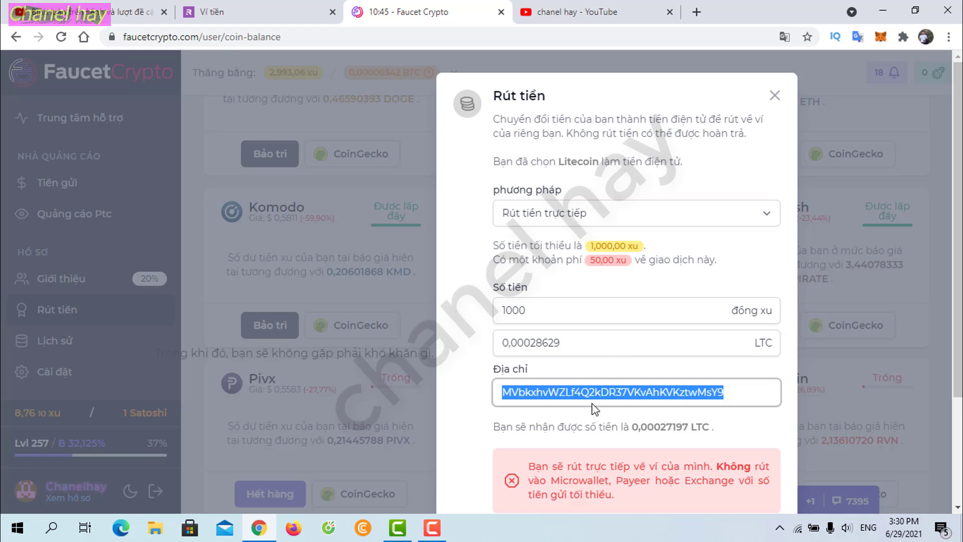
scroll(552, 361, down, 1)
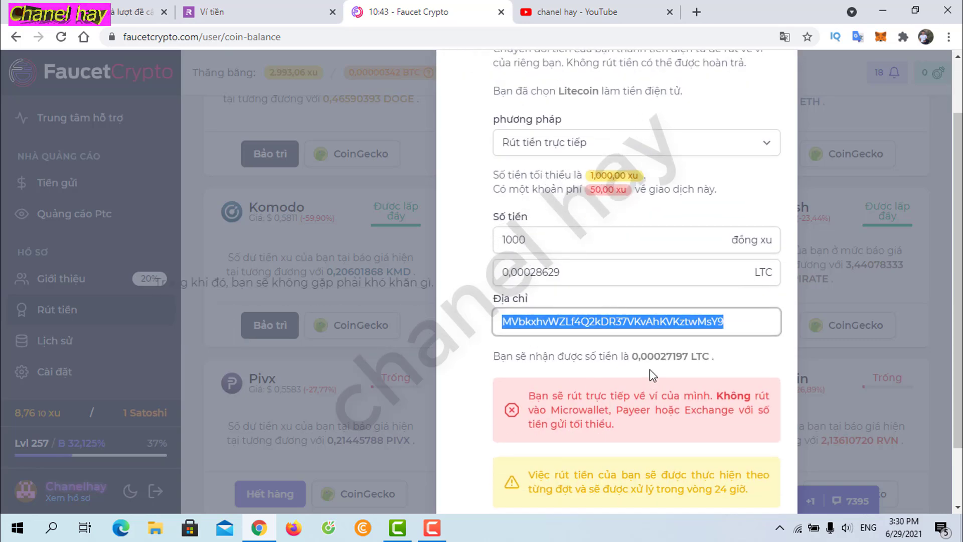
scroll(662, 355, down, 1)
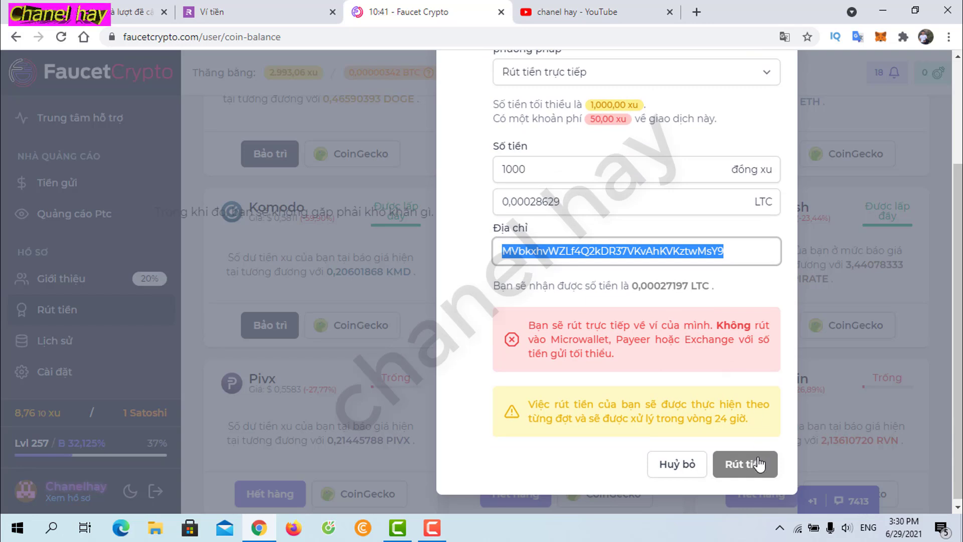
click(747, 471)
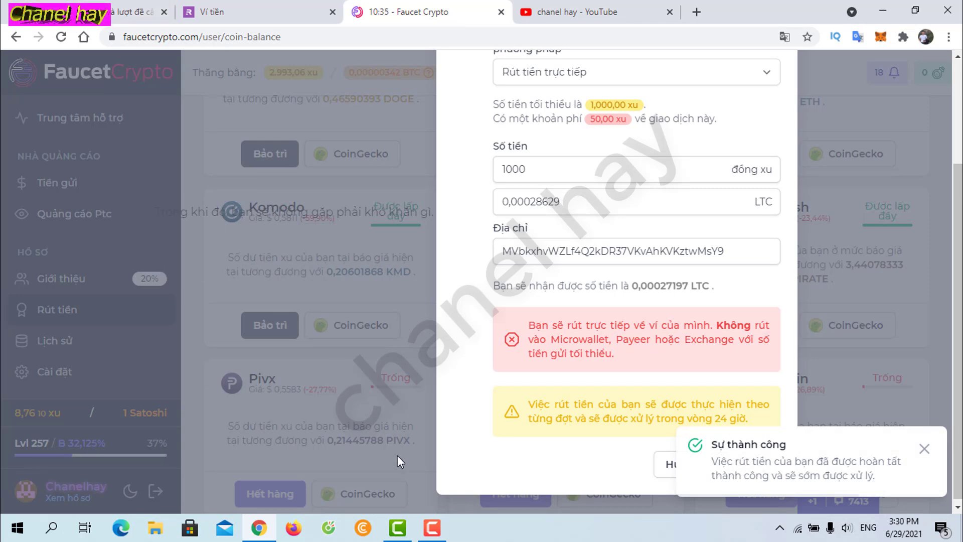
Step: Scroll through the YouTube Studio held comments to review the remaining viewer wallet addresses
click(136, 12)
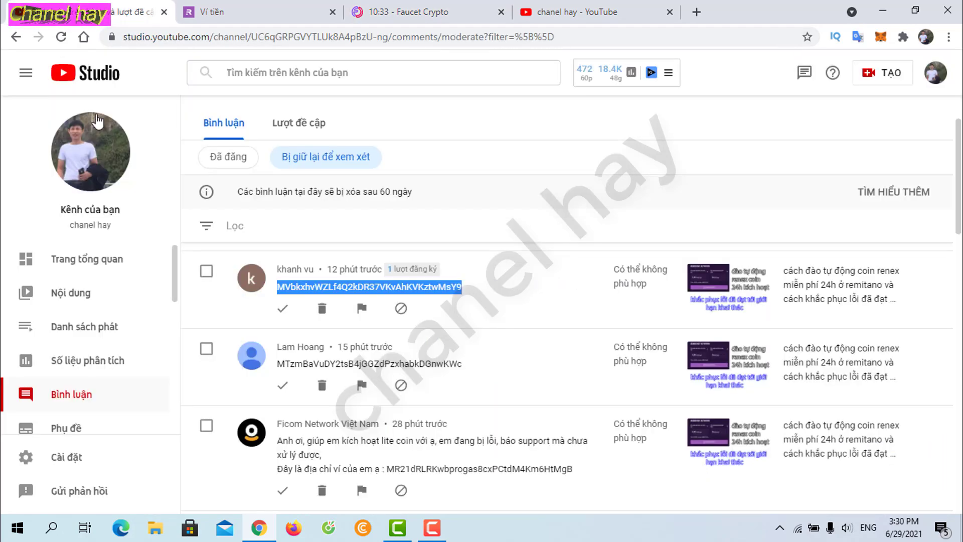
scroll(440, 360, down, 1)
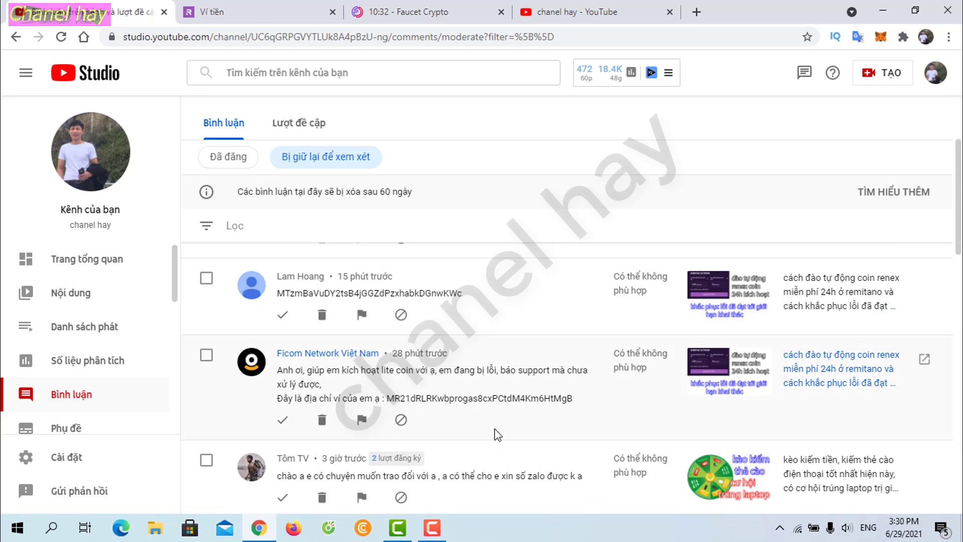
scroll(499, 427, down, 1)
scroll(498, 426, up, 2)
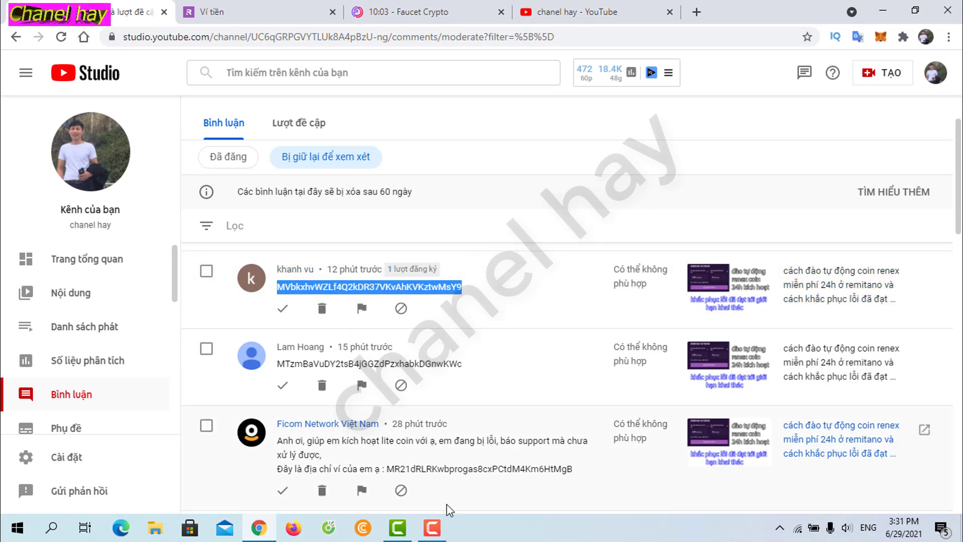
Step: Review the newer held comments' wallet addresses, then move to the FaucetCrypto dashboard
click(432, 527)
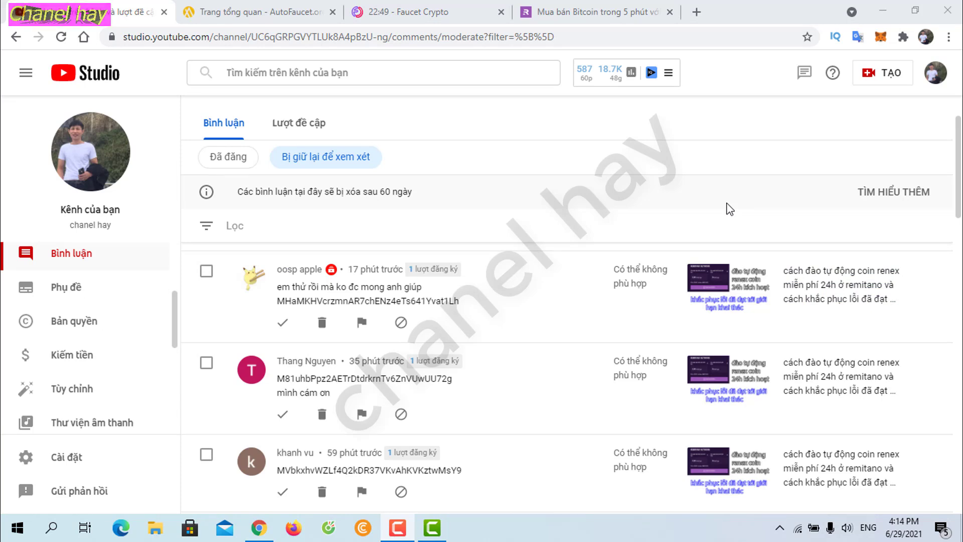
scroll(504, 459, down, 4)
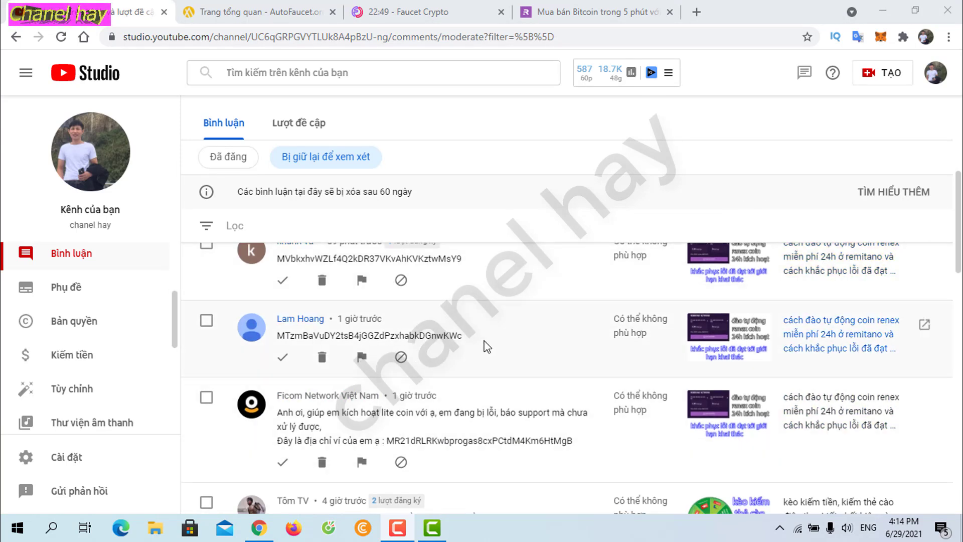
scroll(486, 346, up, 4)
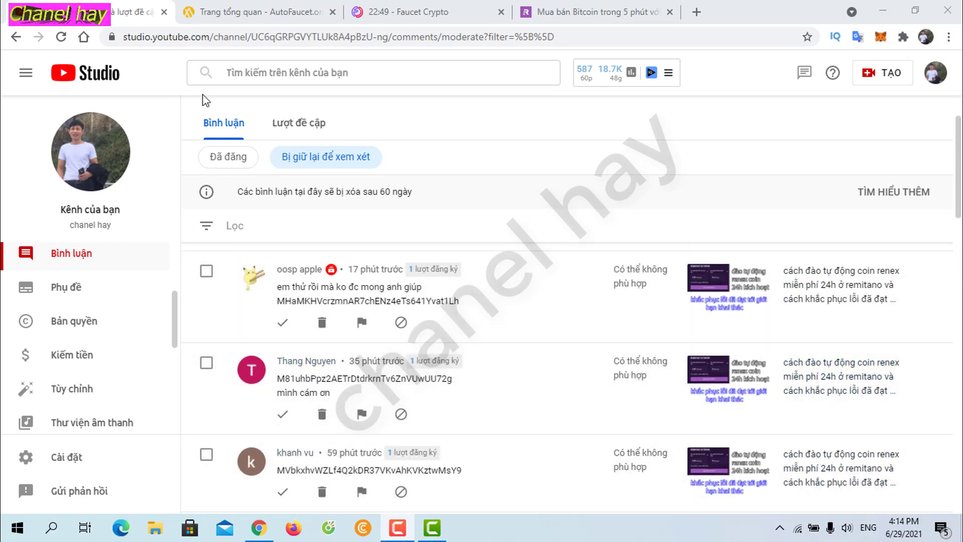
click(401, 15)
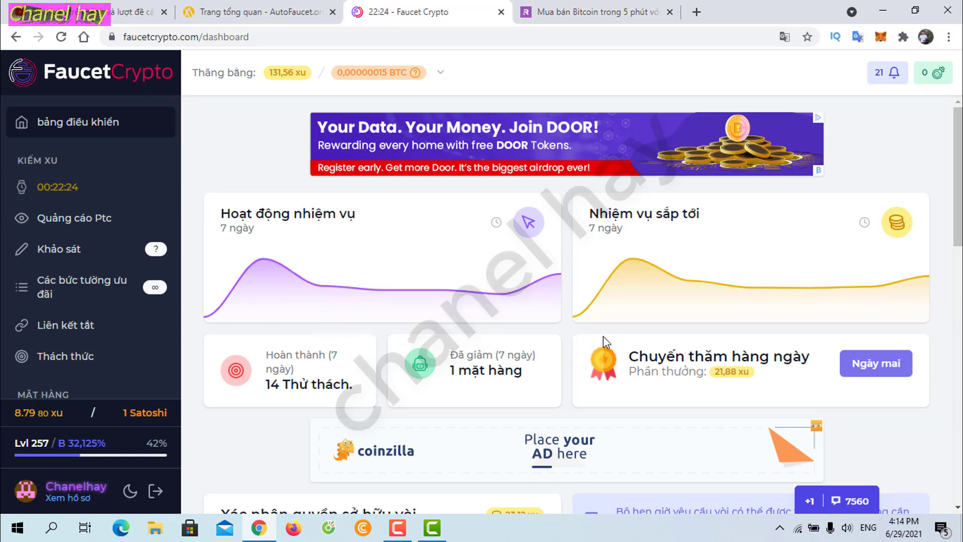
Step: Glance over FaucetCrypto's 131,56-coin balance, then bring up the AutoFaucet dashboard
scroll(558, 373, down, 2)
scroll(555, 369, up, 1)
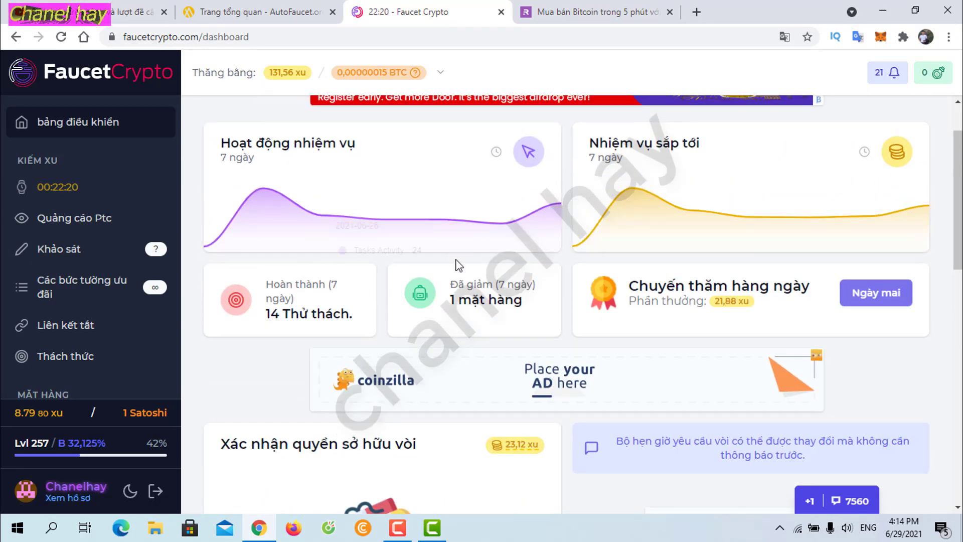
click(208, 11)
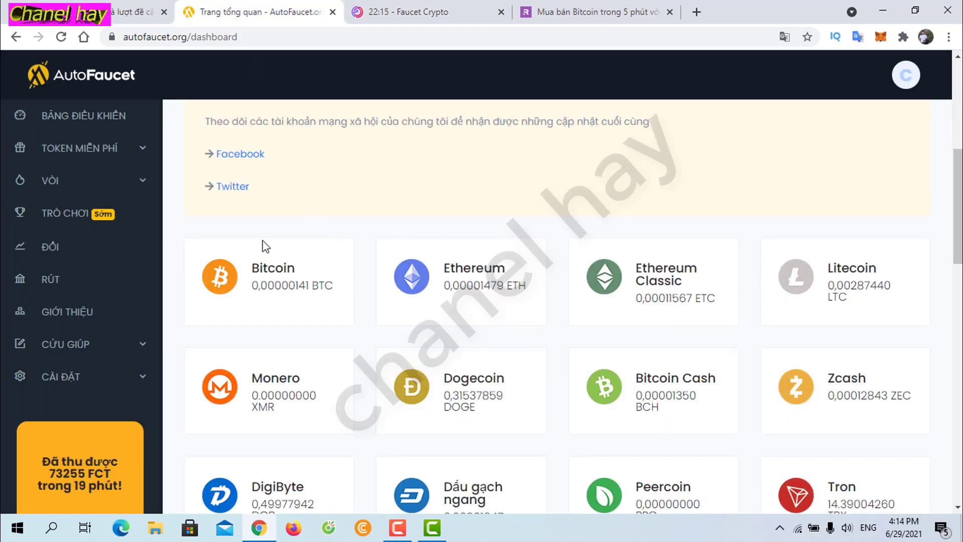
Step: Scroll through AutoFaucet's coin balances, including 0,00287440 LTC, and return to the held comments
scroll(266, 246, down, 1)
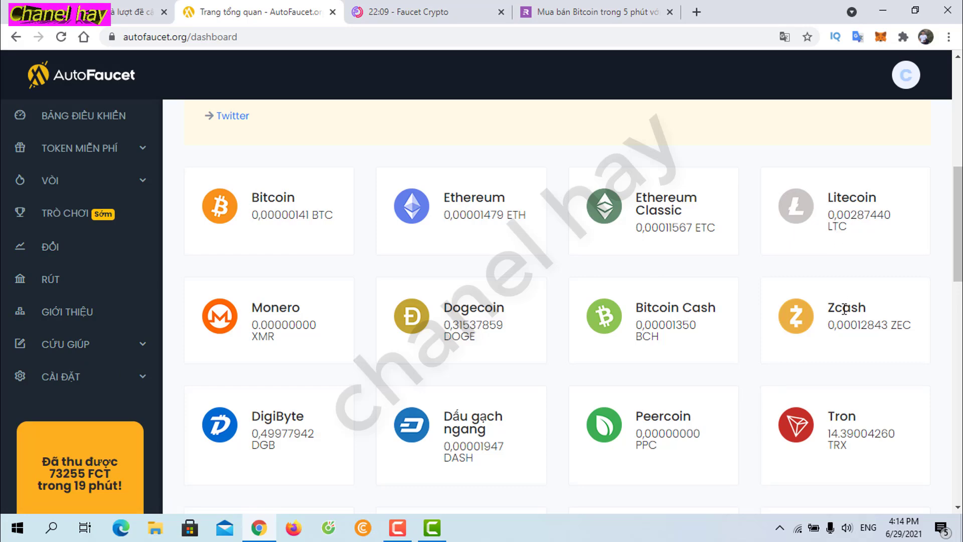
scroll(619, 397, down, 3)
scroll(572, 418, down, 4)
scroll(436, 241, up, 10)
click(61, 5)
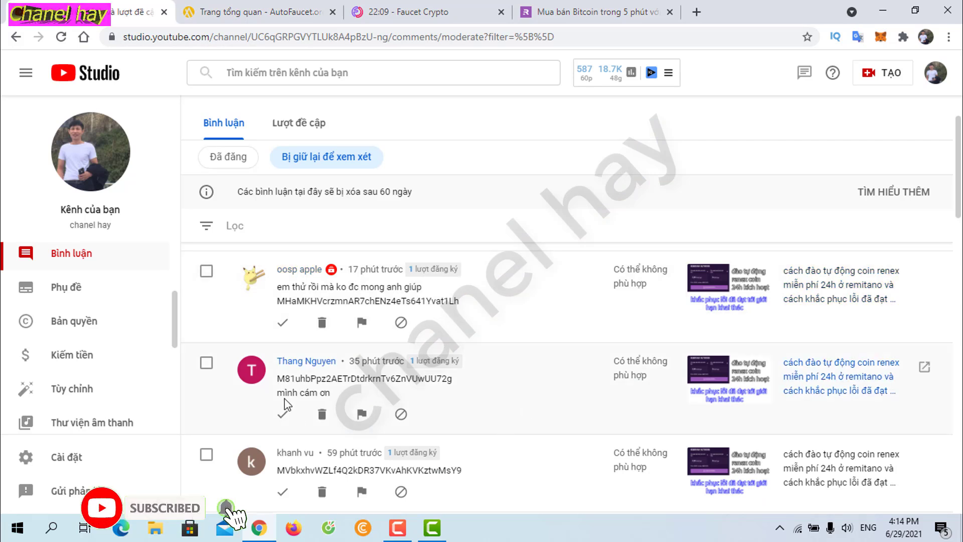
Step: Select the second viewer's Litecoin address in the held comments and go to AutoFaucet's withdrawal page
drag(278, 379, 454, 382)
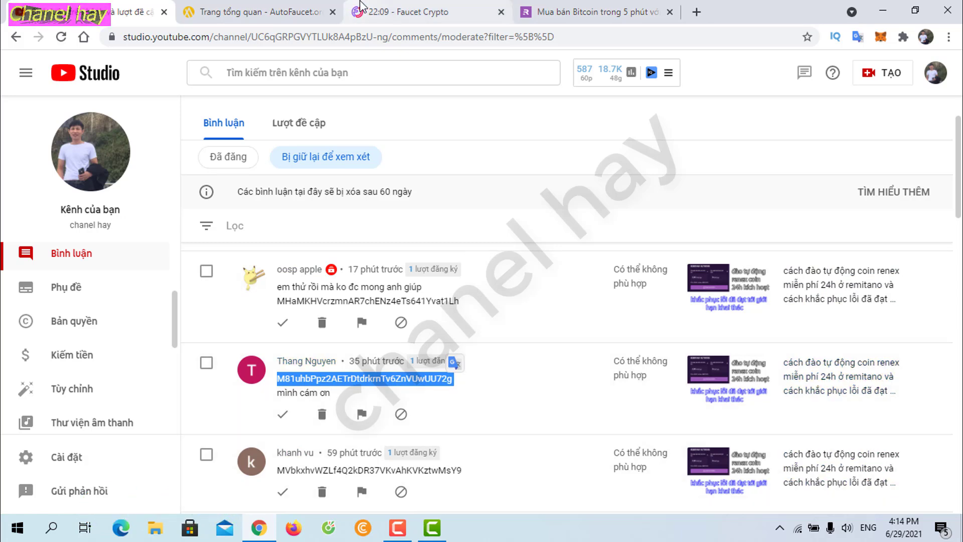
click(320, 6)
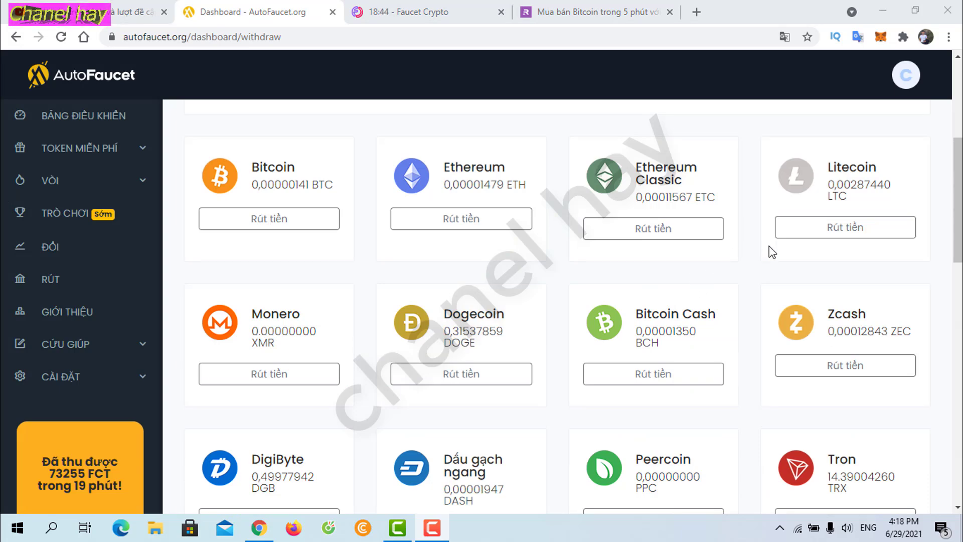
Step: Open the Litecoin withdrawal form using direct withdrawal to the viewer's saved wallet address
click(848, 231)
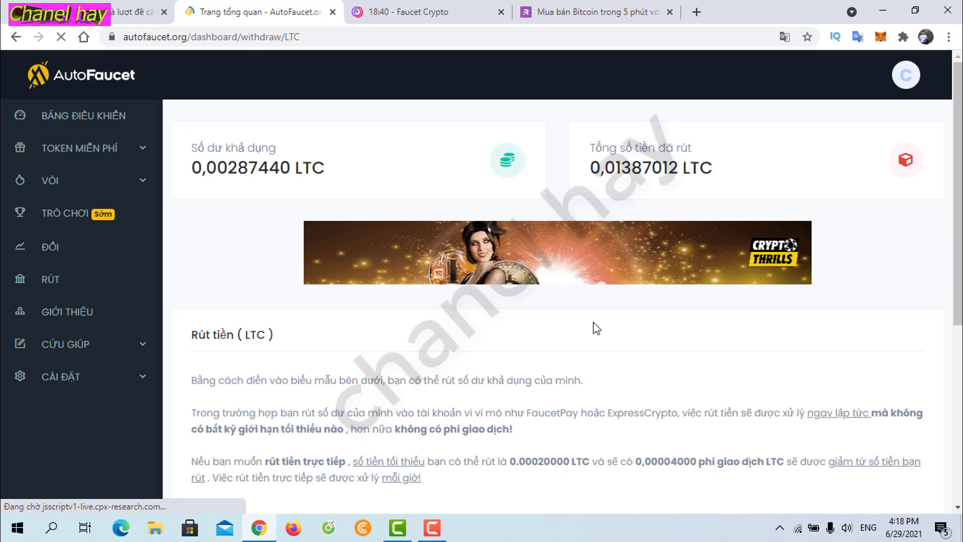
scroll(596, 329, down, 6)
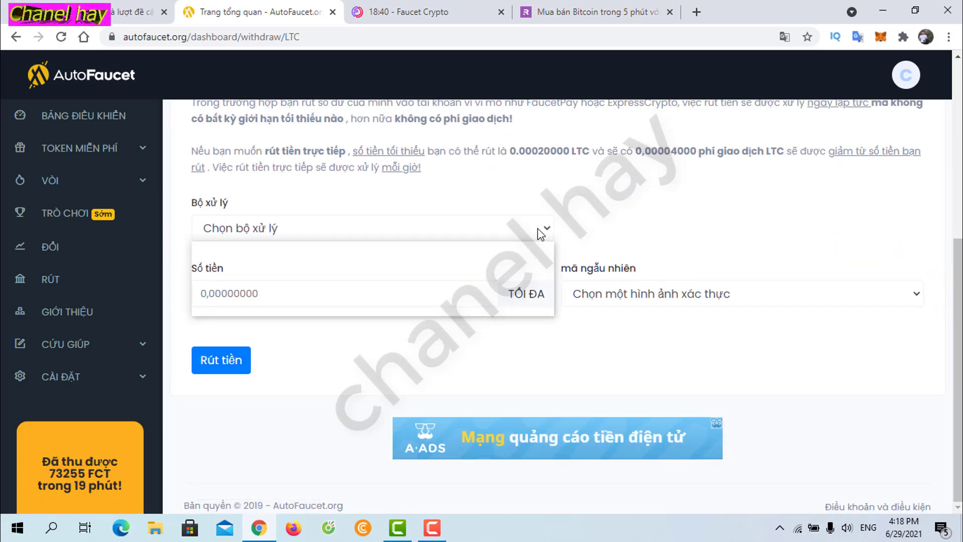
click(540, 233)
click(537, 303)
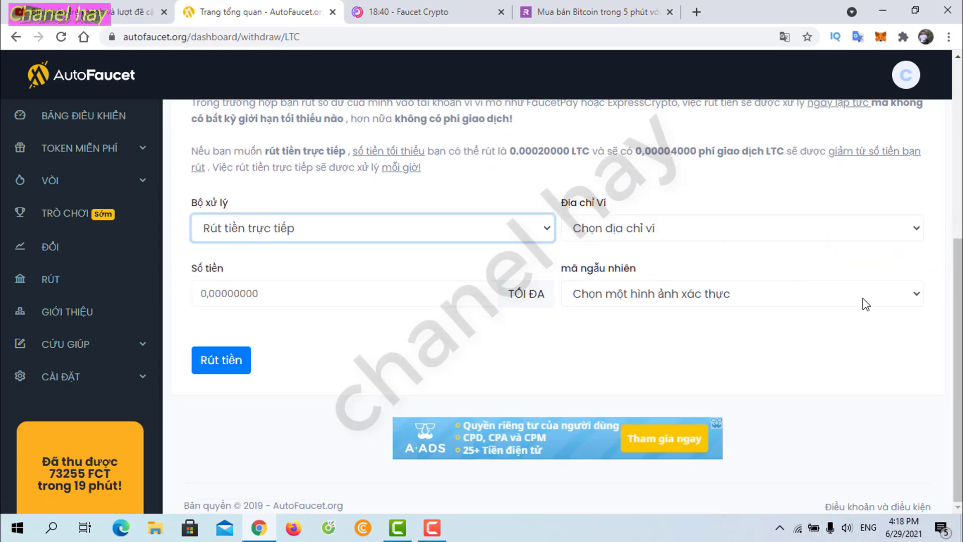
click(847, 231)
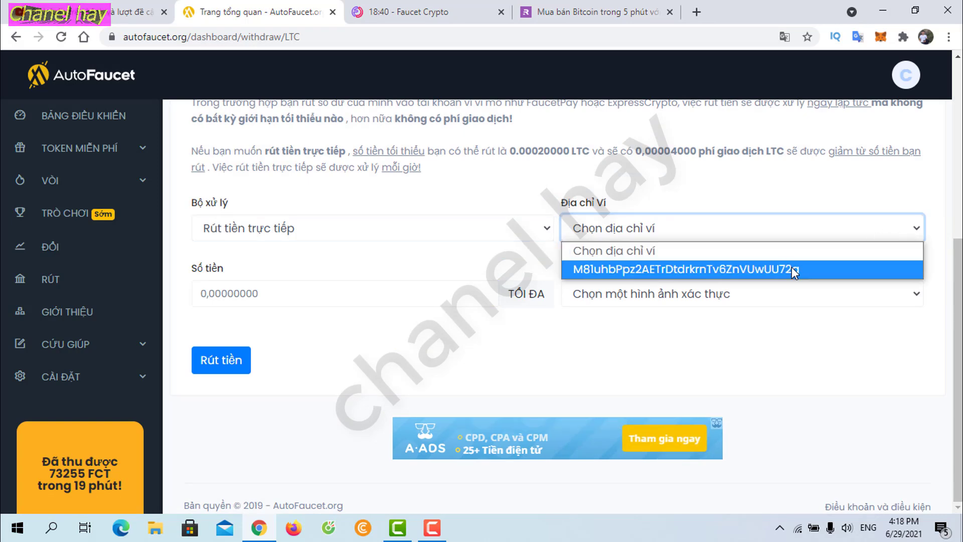
click(792, 267)
click(805, 228)
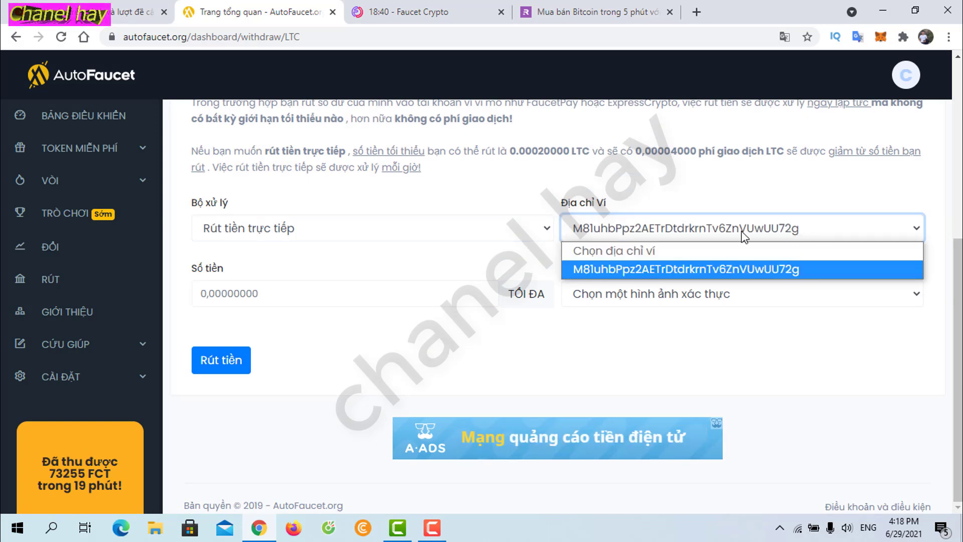
click(565, 274)
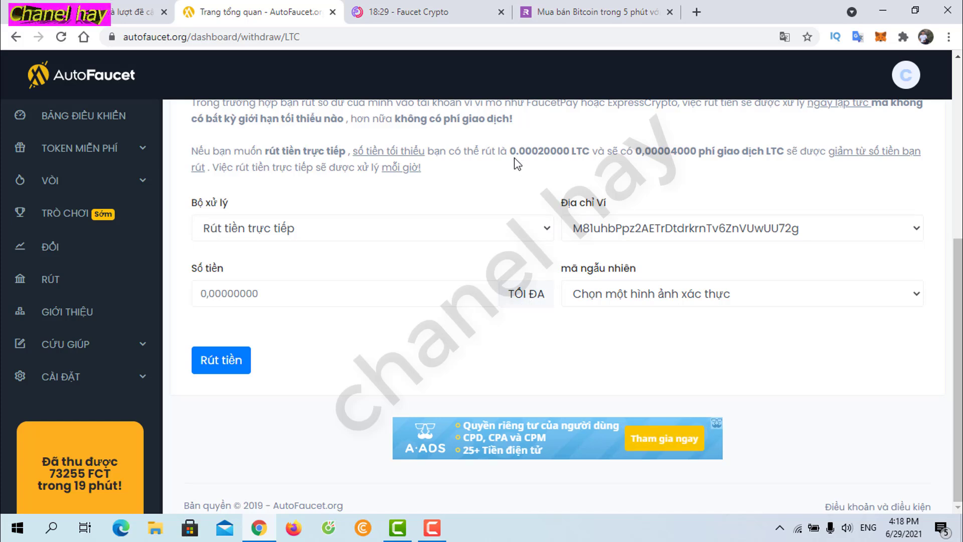
Step: Enter 0.00030000 LTC as the amount, adapted from the 0.00020000 minimum
drag(510, 152, 569, 153)
click(279, 296)
text(M81uhbPpz2AETrDtdrkrnTv6ZnVUwUU72g)
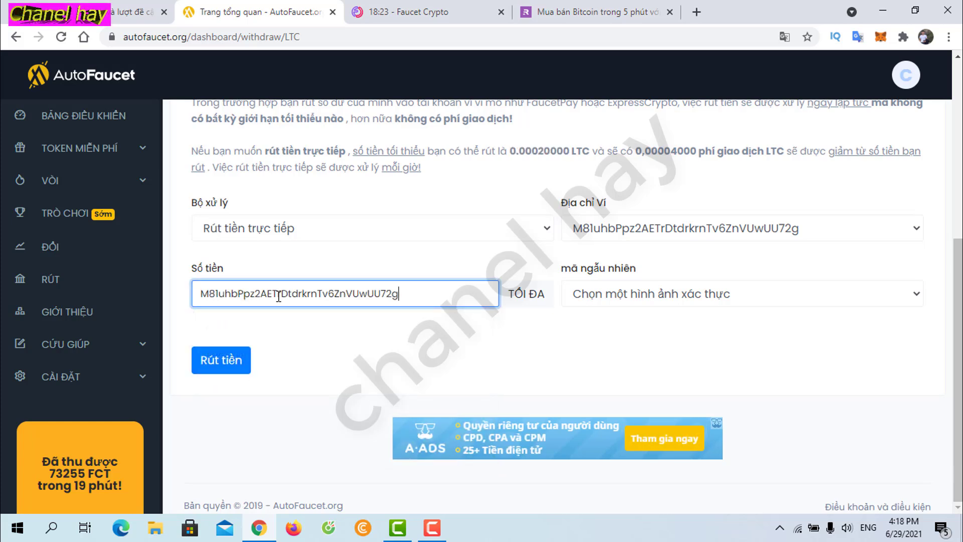
key(ctrl+a)
key(BackSpace)
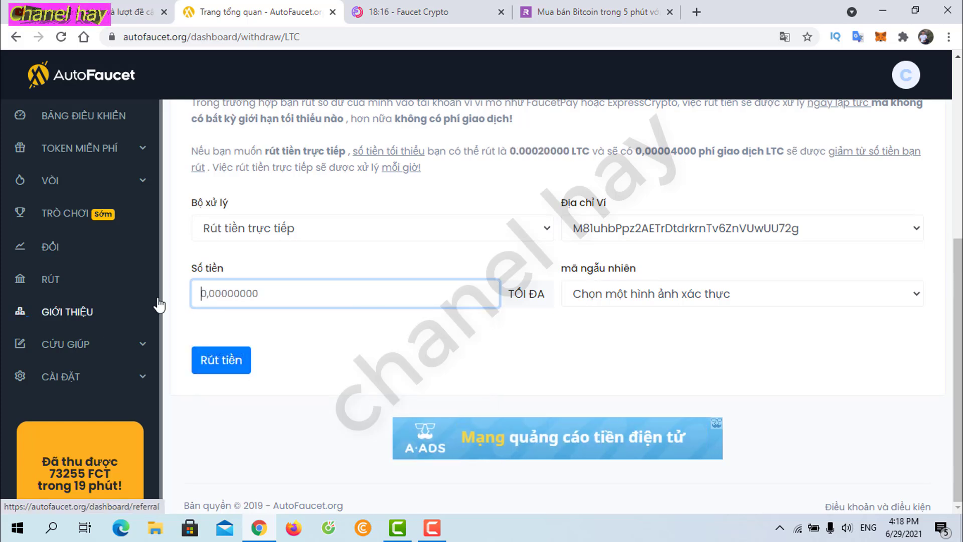
double_click(510, 151)
key(ctrl+c)
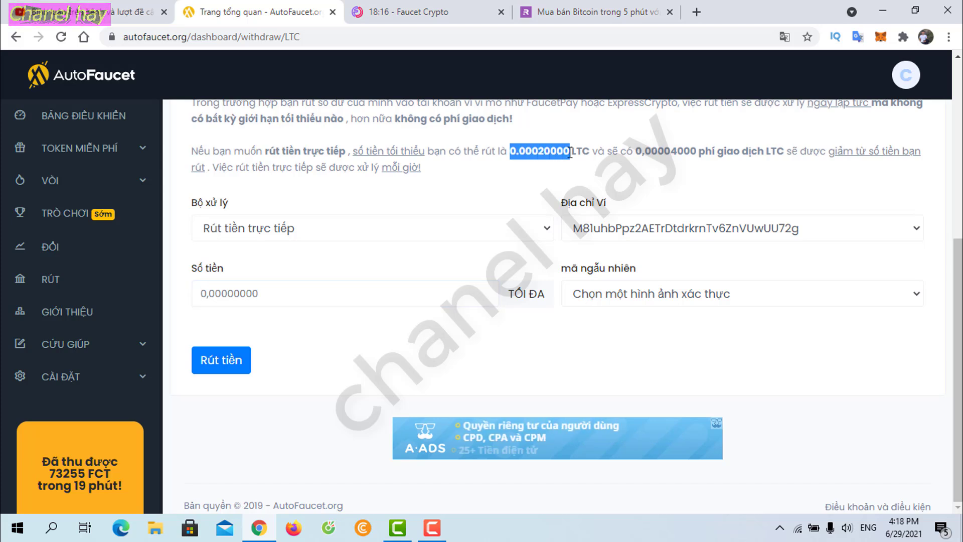
click(264, 293)
key(ctrl+v)
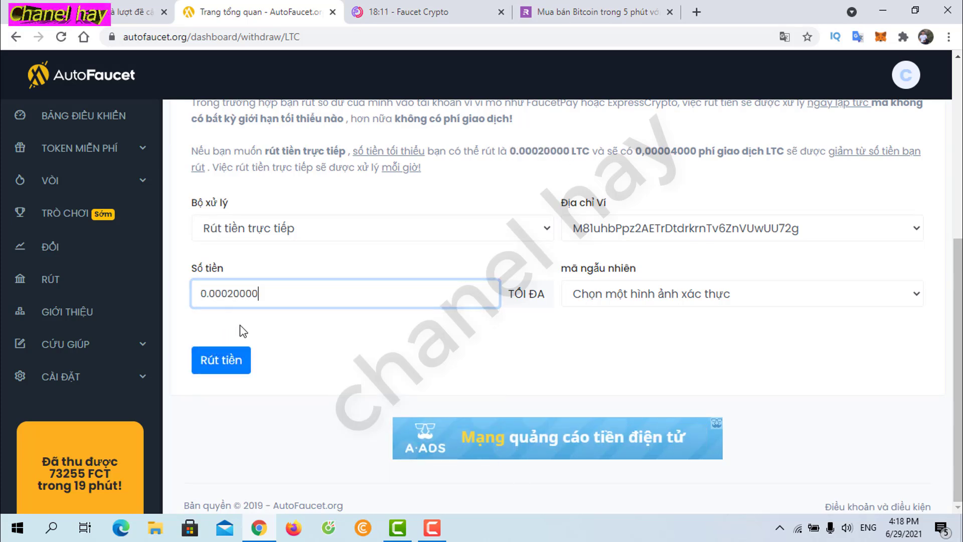
drag(234, 295, 228, 295)
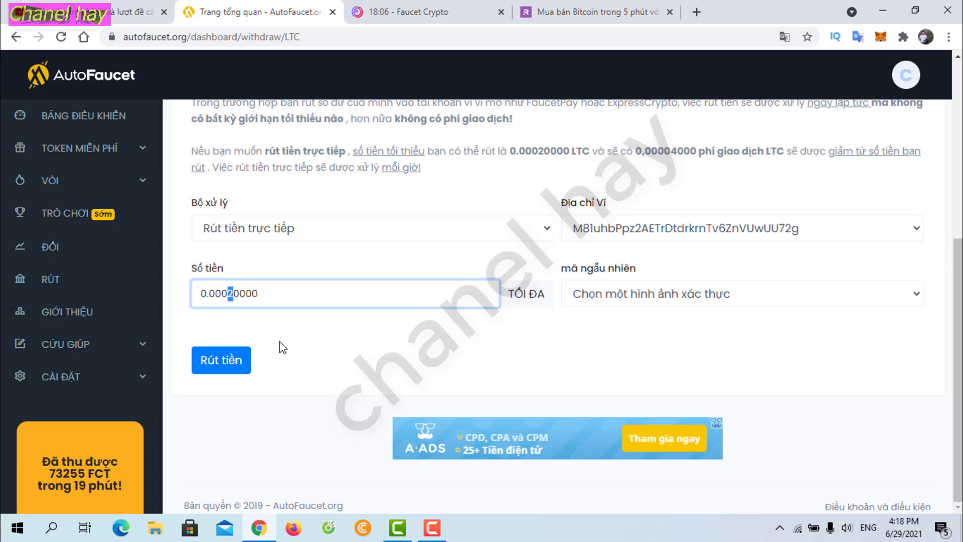
text(3)
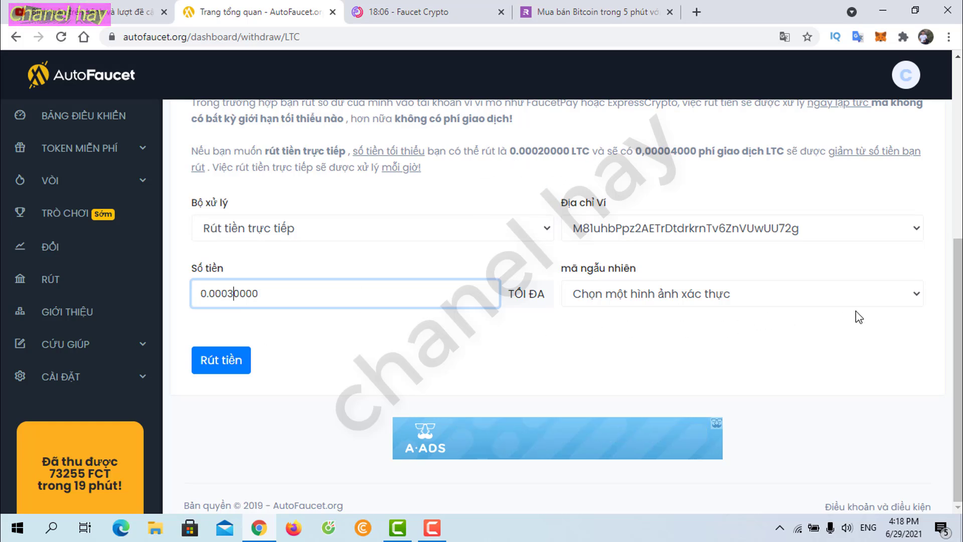
Step: Verify with reCaptcha, submit the Litecoin withdrawal, and return to YouTube Studio
click(901, 297)
click(628, 353)
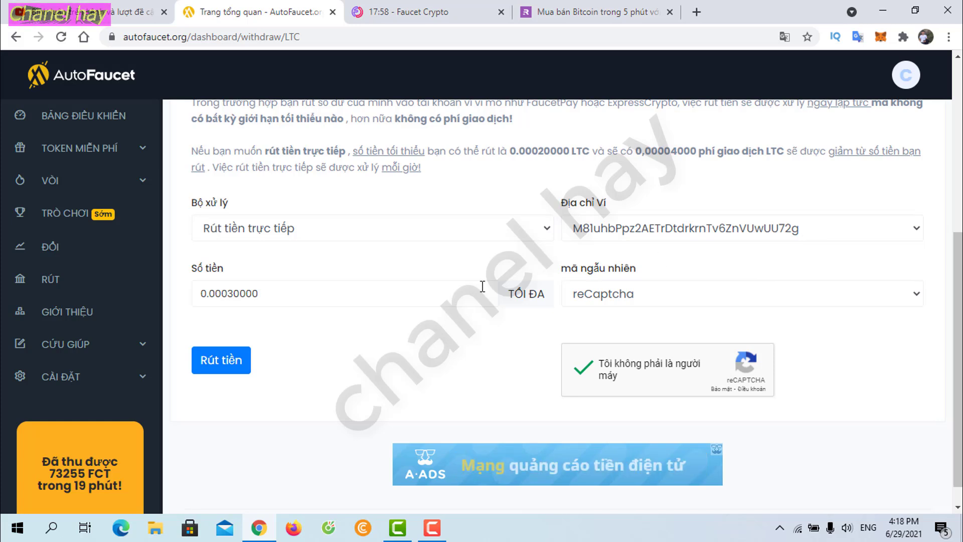
click(224, 366)
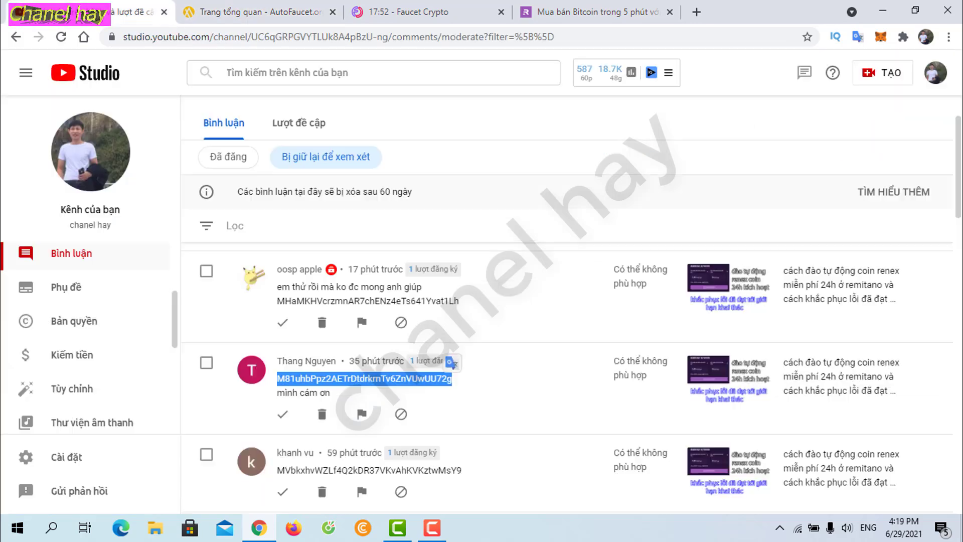
click(90, 11)
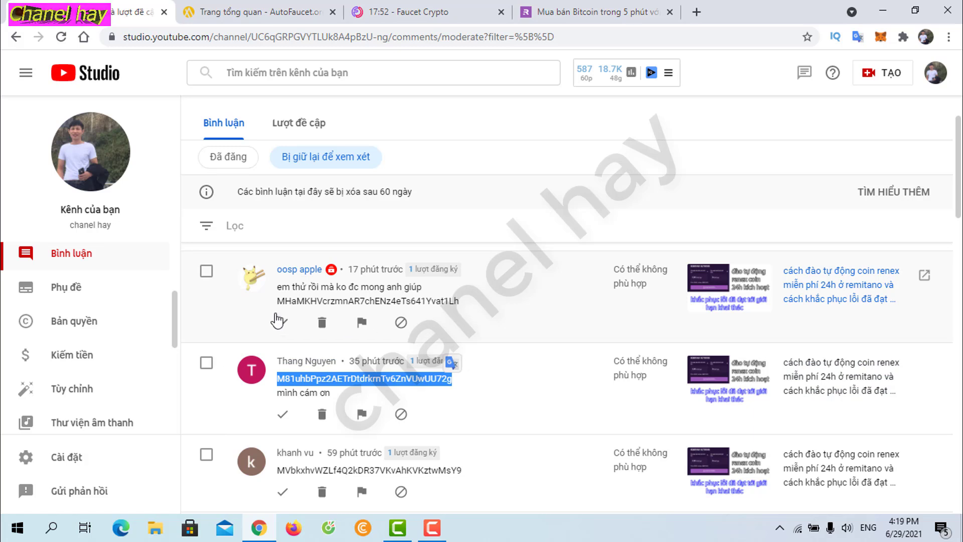
Step: Select the wallet address in the topmost held comment and go back to AutoFaucet
drag(280, 307, 307, 301)
click(462, 311)
drag(462, 307, 279, 304)
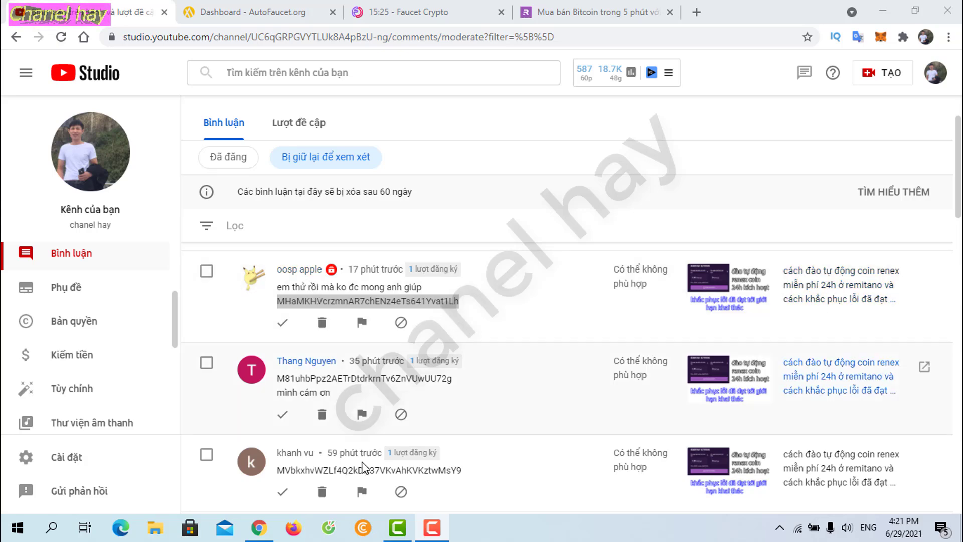
click(263, 14)
Step: Open the Litecoin withdrawal form with direct withdrawal to the next viewer's wallet address
click(851, 299)
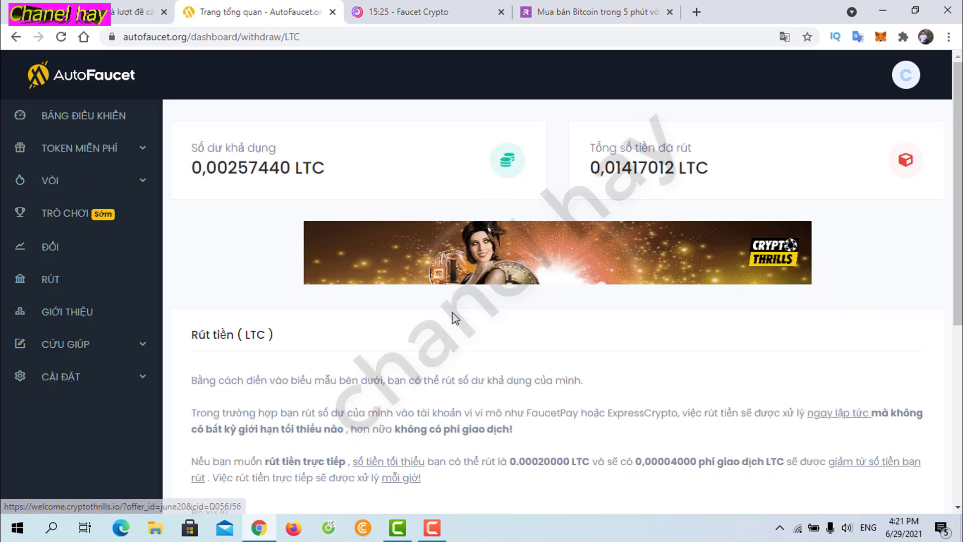
scroll(502, 316, down, 4)
scroll(468, 324, down, 2)
click(473, 327)
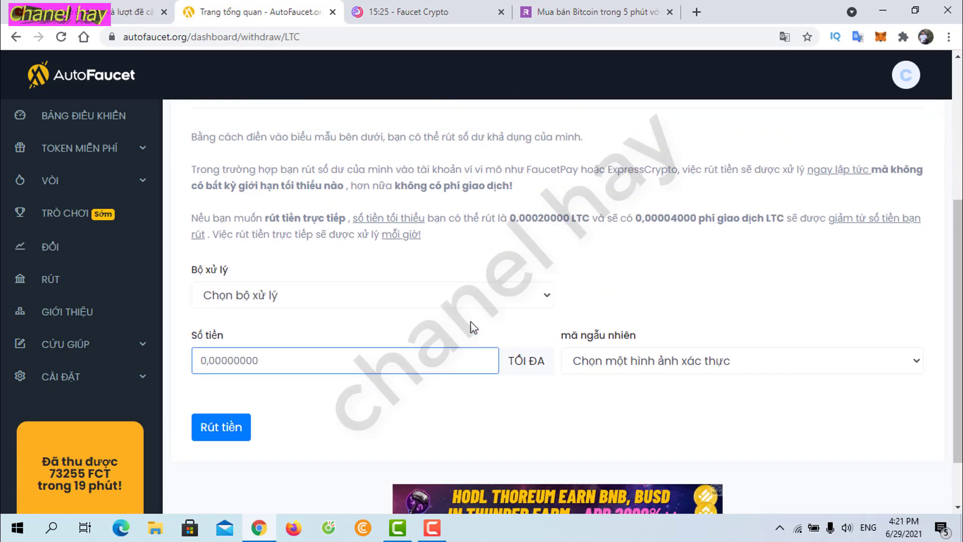
scroll(477, 321, down, 6)
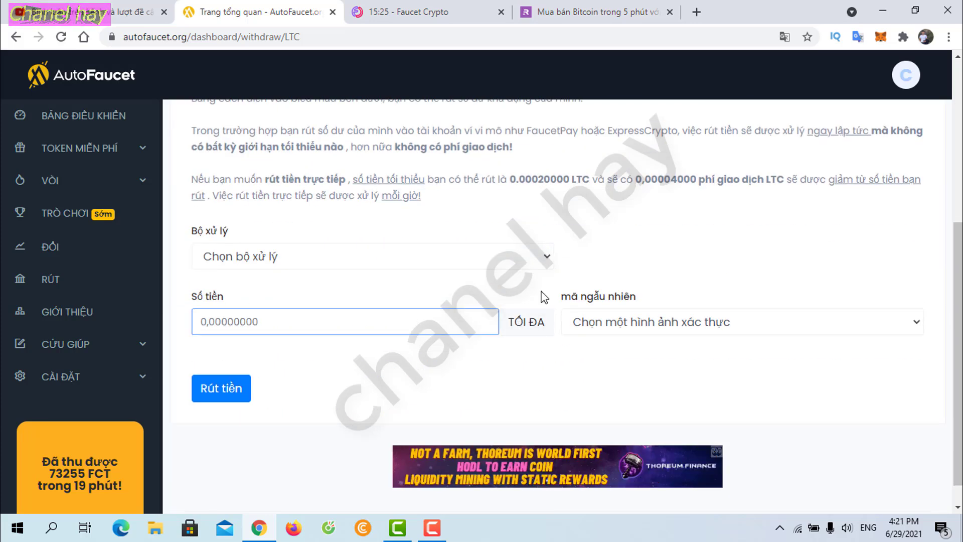
click(546, 257)
click(285, 336)
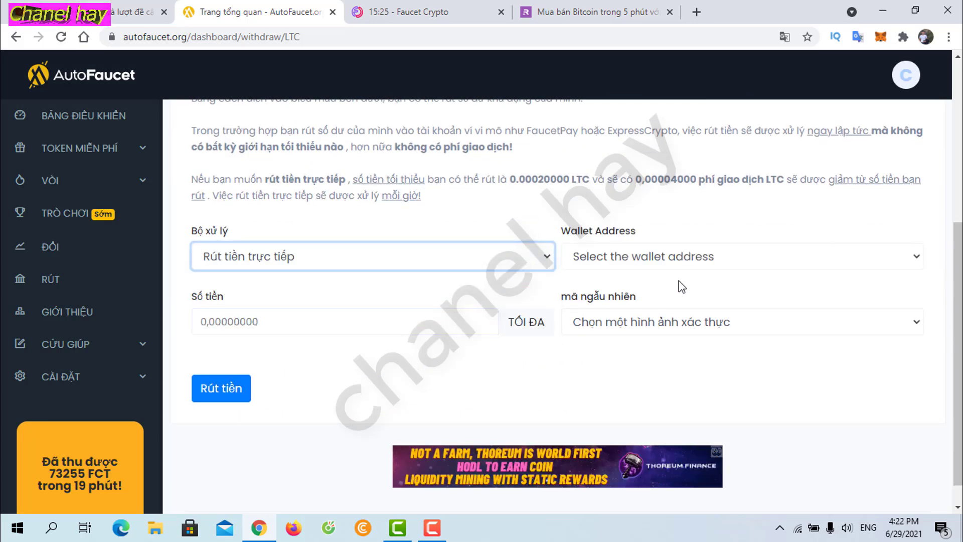
click(722, 266)
click(740, 300)
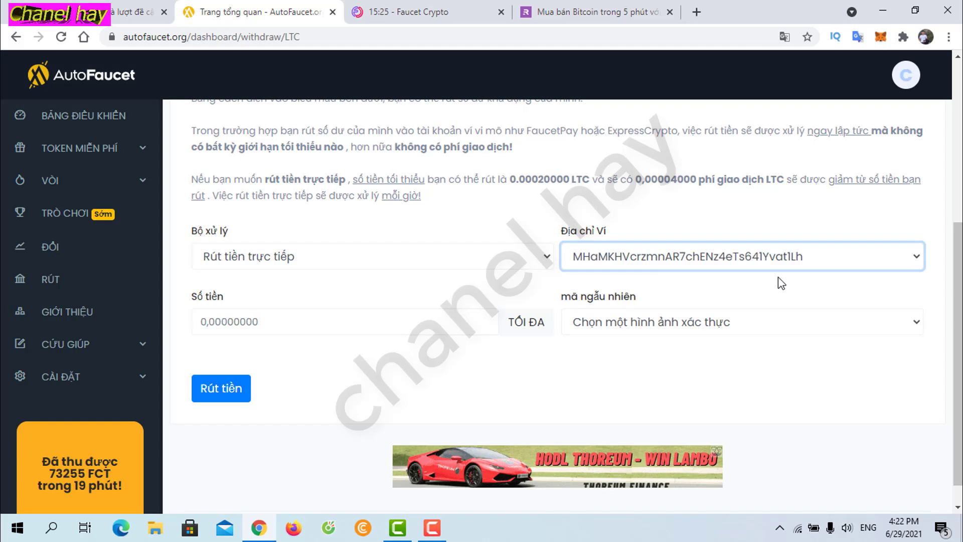
click(822, 269)
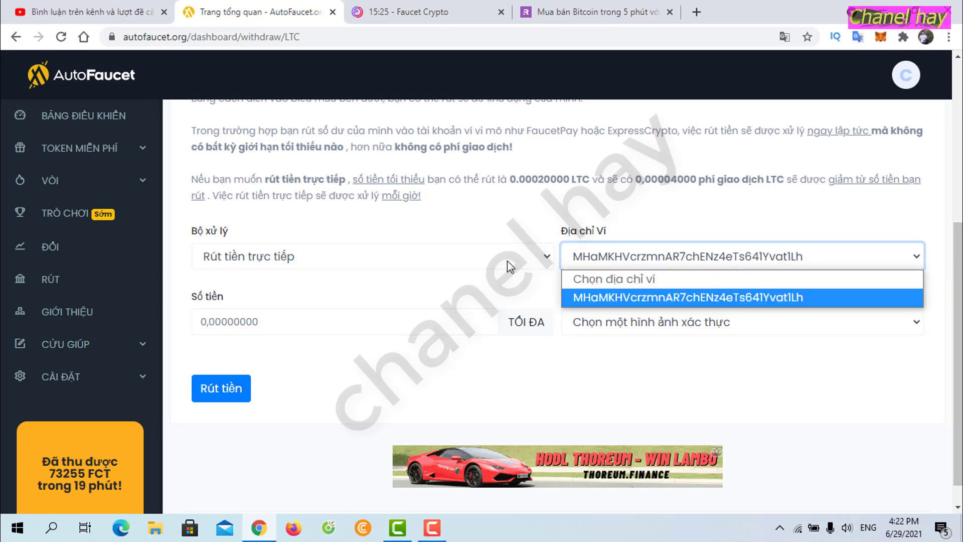
click(588, 403)
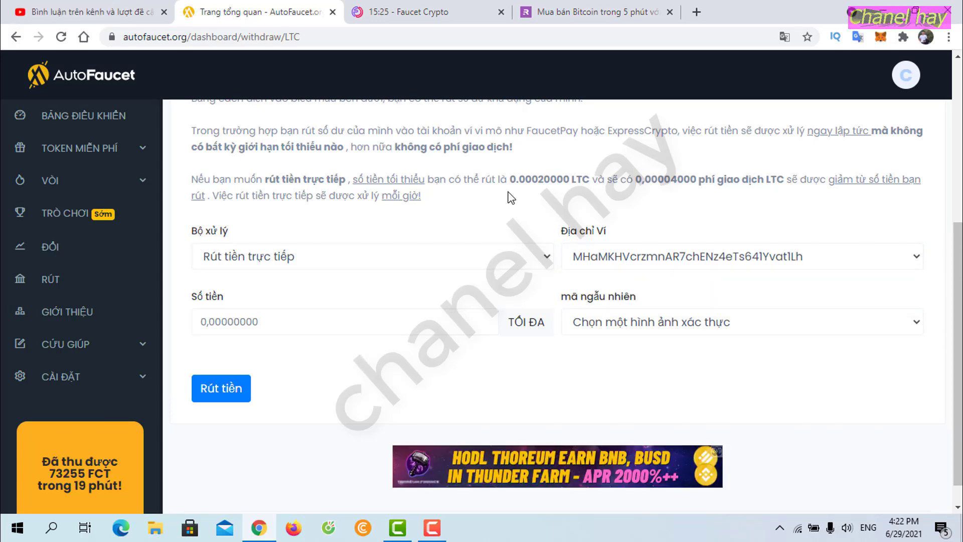
Step: Enter 0.00030000 LTC, verify with reCaptcha, and submit the withdrawal
drag(509, 180, 570, 179)
key(ctrl+c)
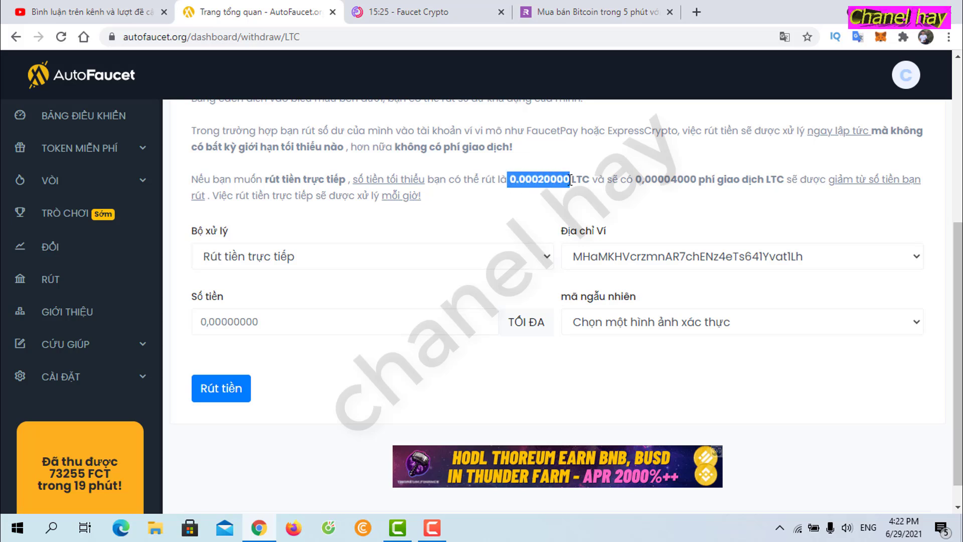
click(267, 321)
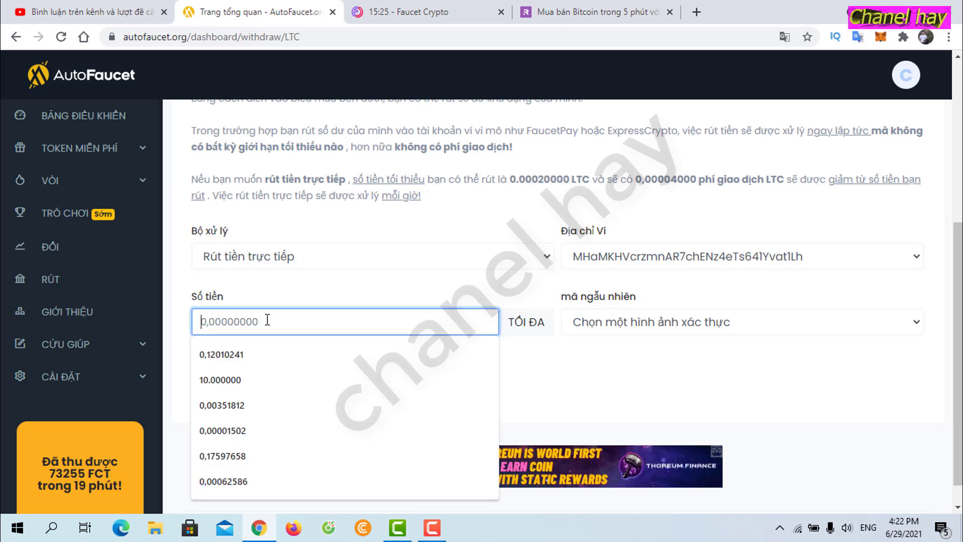
key(ctrl+v)
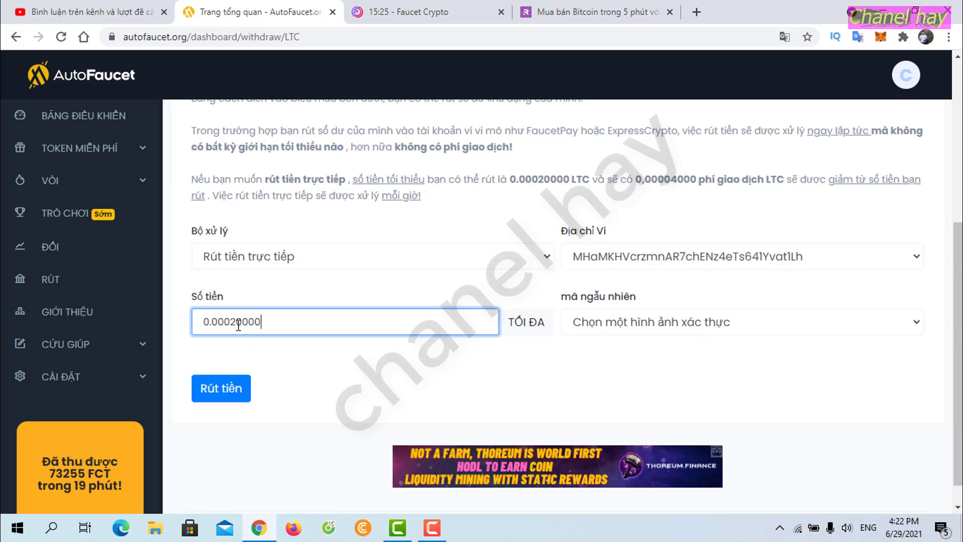
text(3)
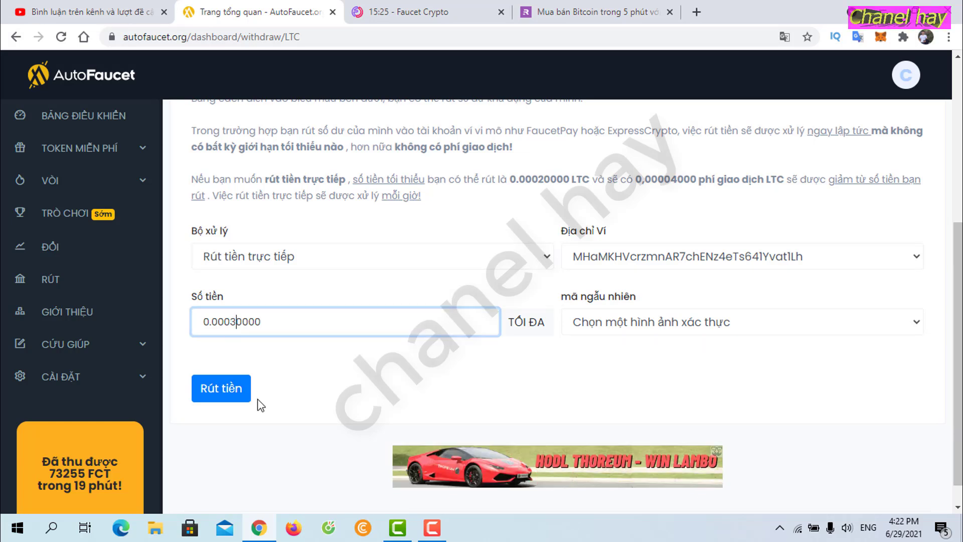
click(801, 334)
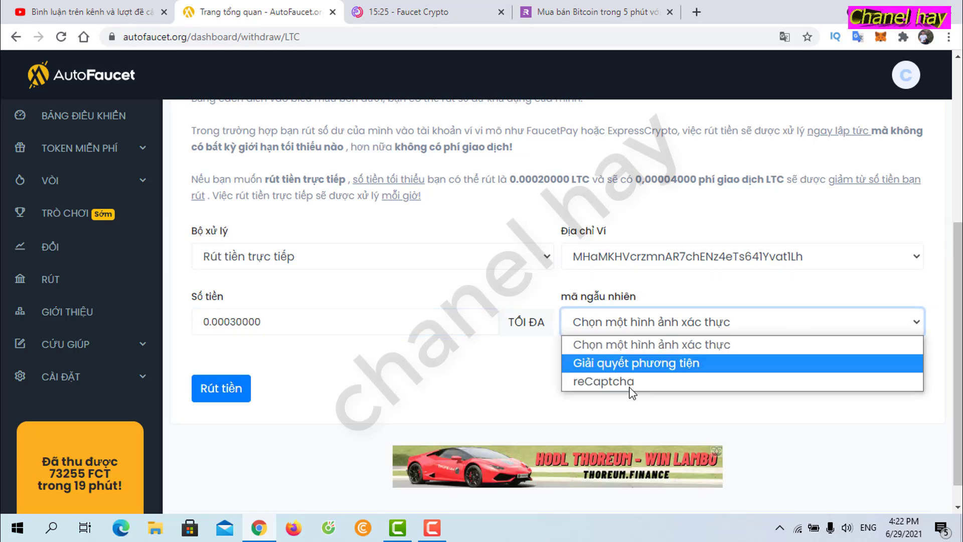
click(603, 382)
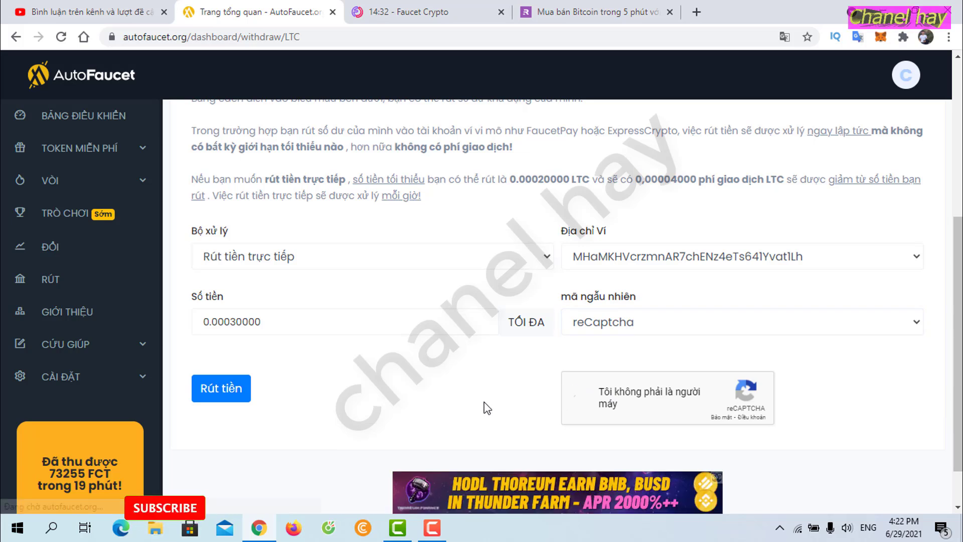
click(221, 388)
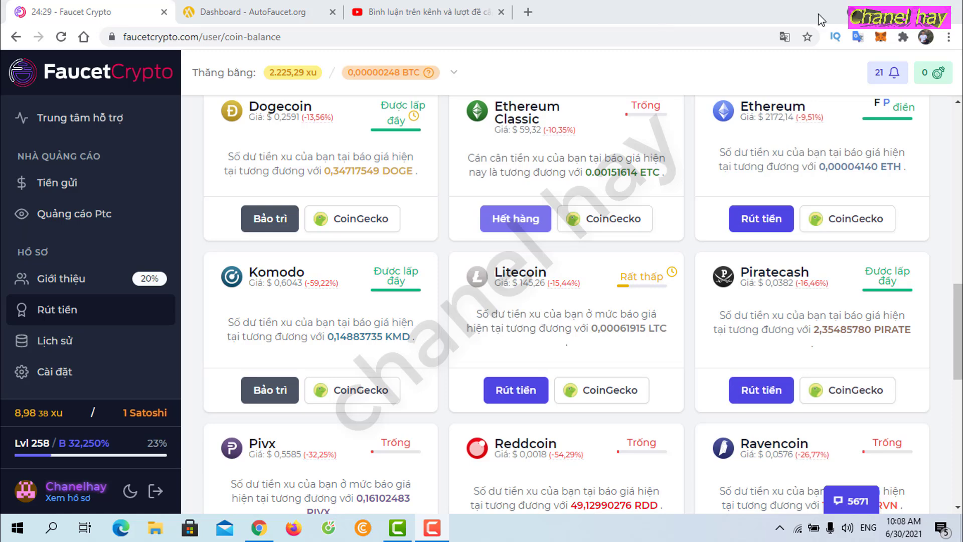
Step: Open FaucetCrypto's Litecoin withdrawal form and set the amount to 1000 coins
click(508, 388)
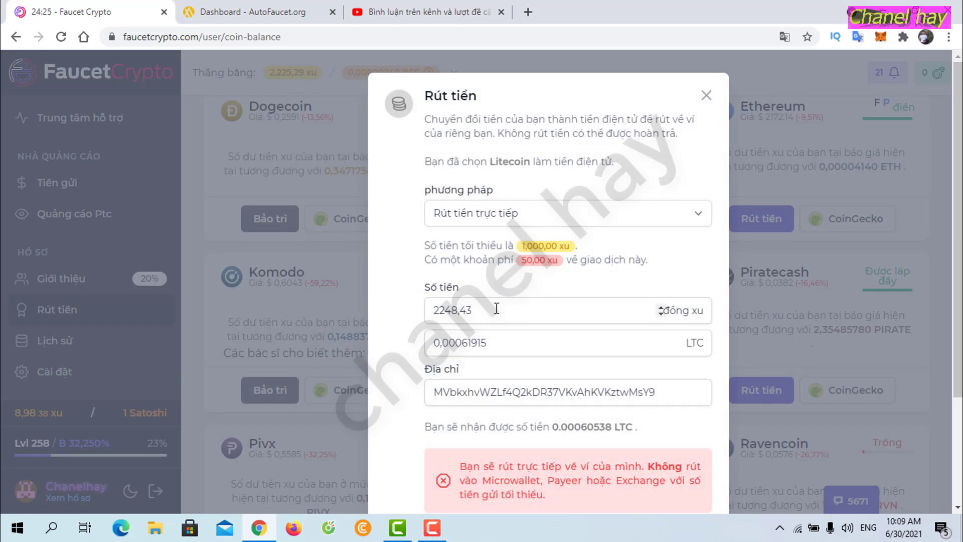
drag(496, 310, 386, 331)
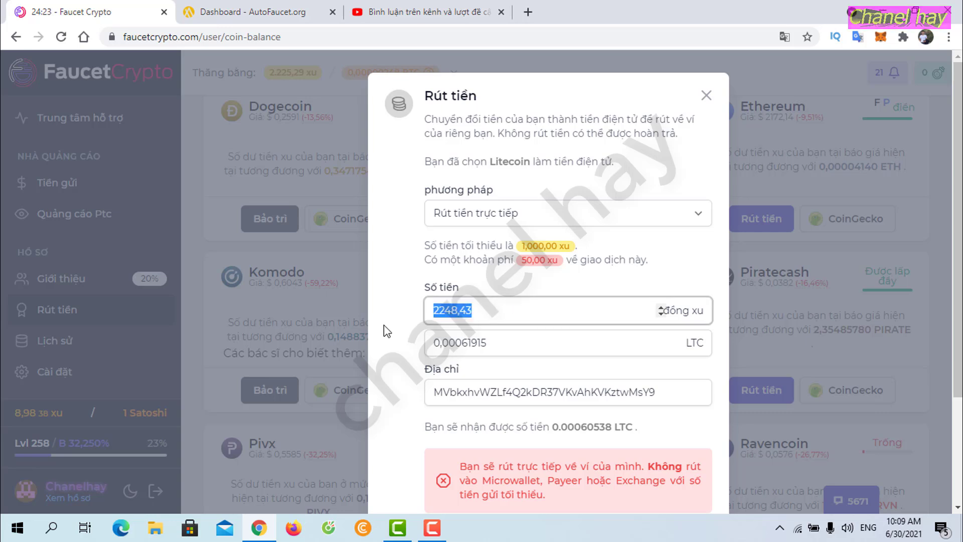
text(11)
key(BackSpace)
text(3)
key(BackSpace)
text(1)
key(BackSpace)
text(000)
Step: Replace the address with the viewer's pasted wallet address and submit the withdrawal
drag(675, 392, 370, 382)
key(BackSpace)
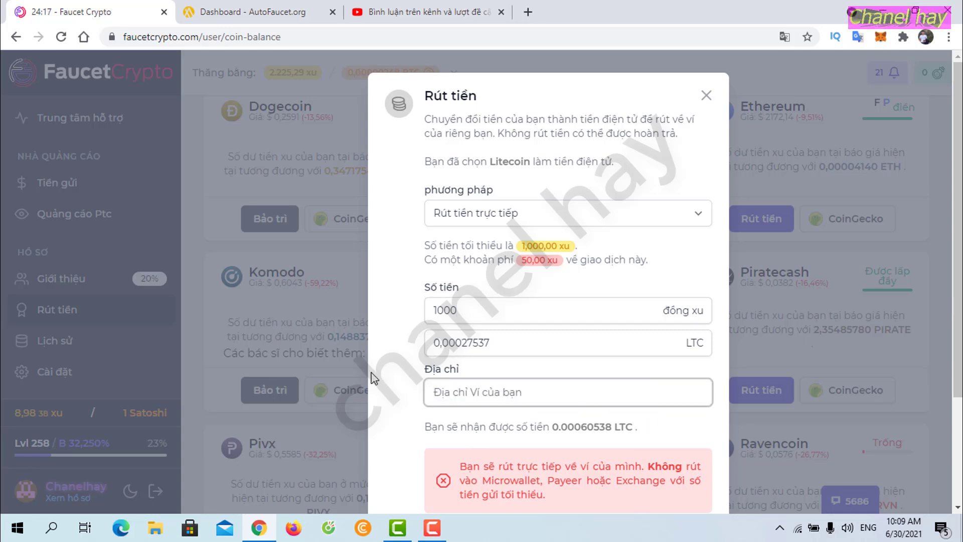
text(MAoaTY5SkrwD5H6gTy4CXyNhahFWUoq9BV)
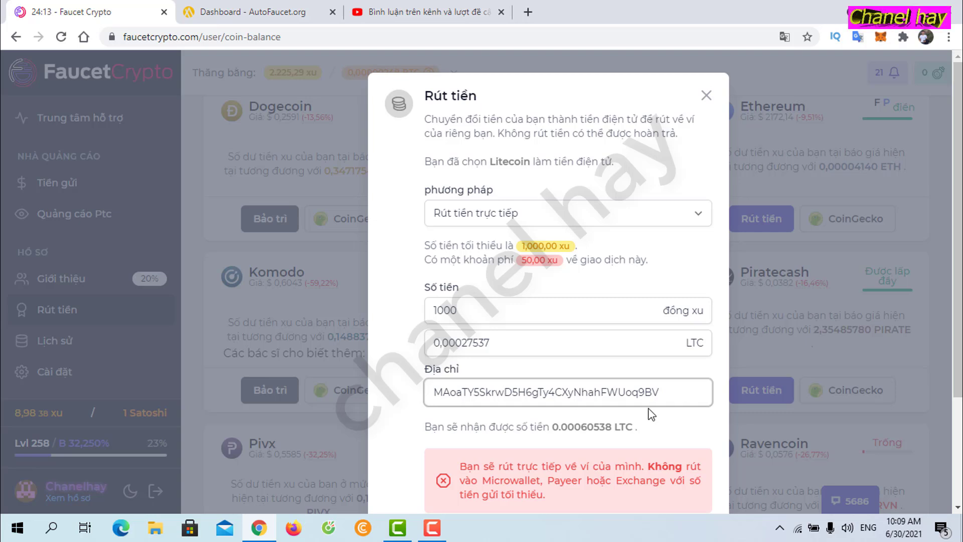
scroll(650, 414, down, 2)
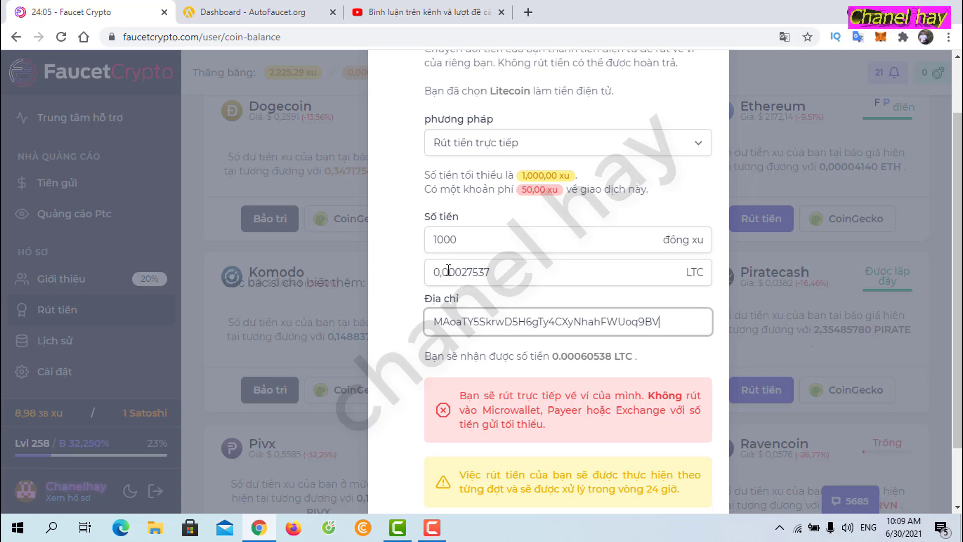
scroll(603, 312, down, 2)
click(679, 462)
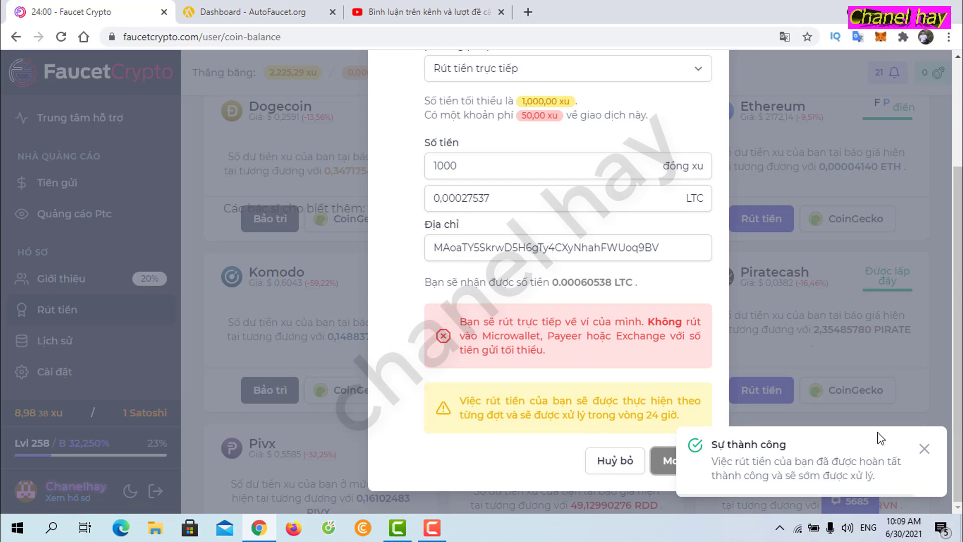
click(406, 12)
Step: Select the wallet address in another held comment and return to the FaucetCrypto withdrawal
scroll(489, 412, down, 3)
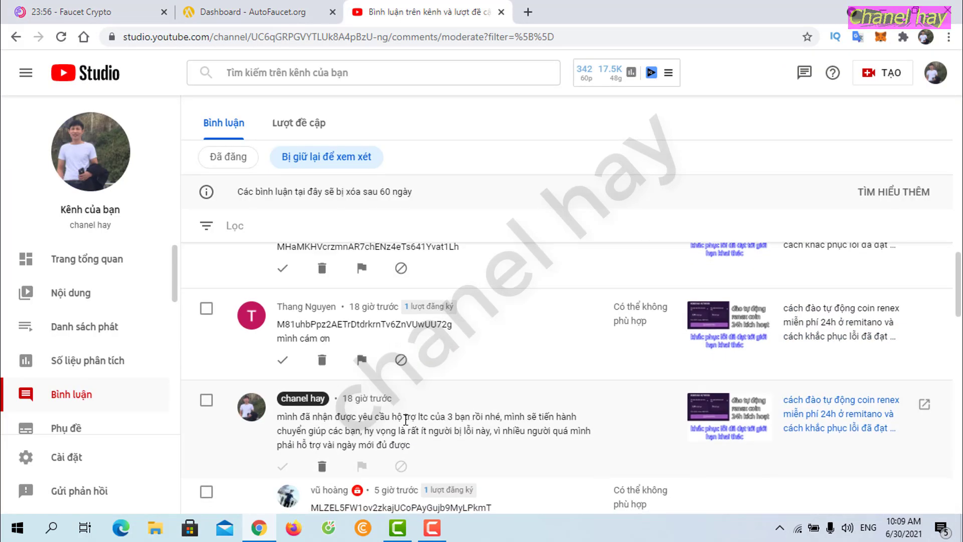
scroll(405, 418, up, 3)
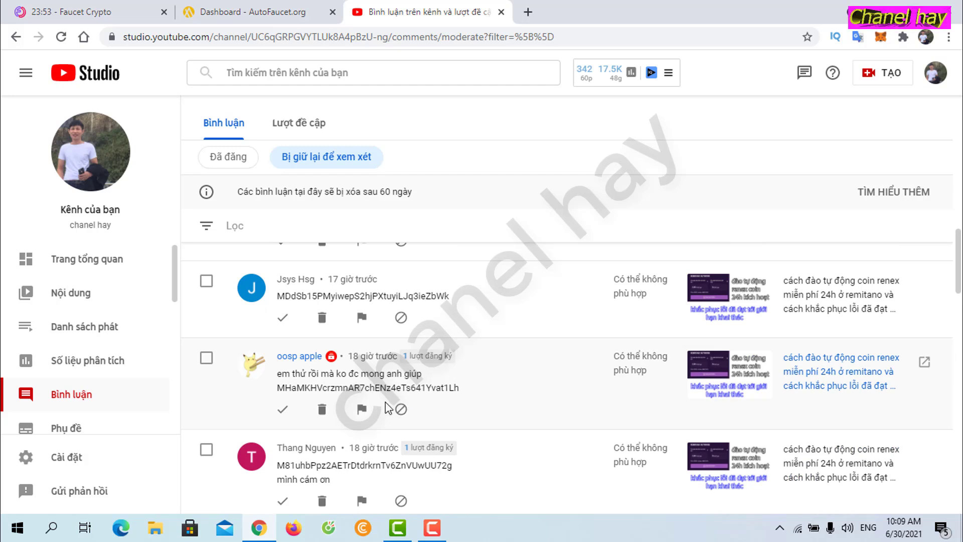
drag(280, 297, 462, 296)
key(ctrl+c)
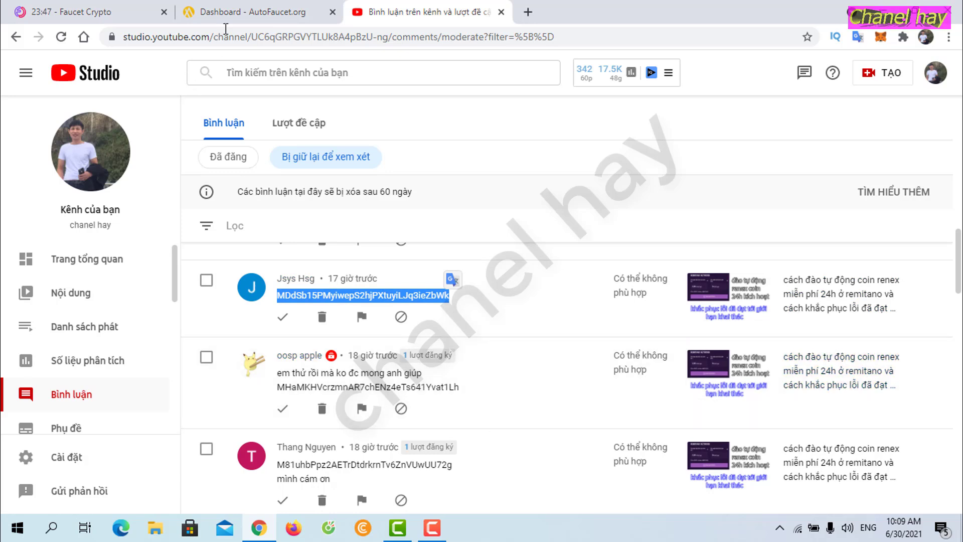
click(60, 10)
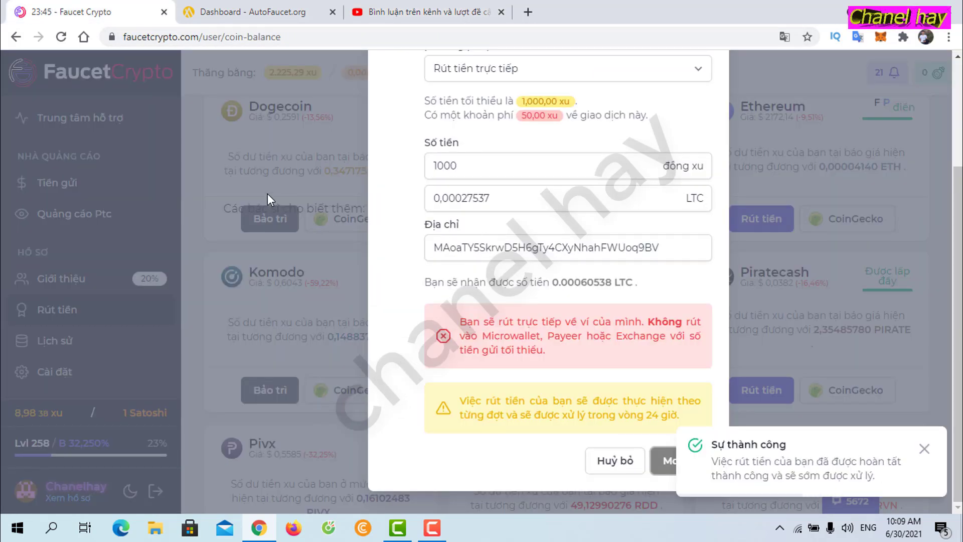
Step: Start a new 1000-coin Litecoin withdrawal, paste the copied address, double-check it, and submit
click(218, 185)
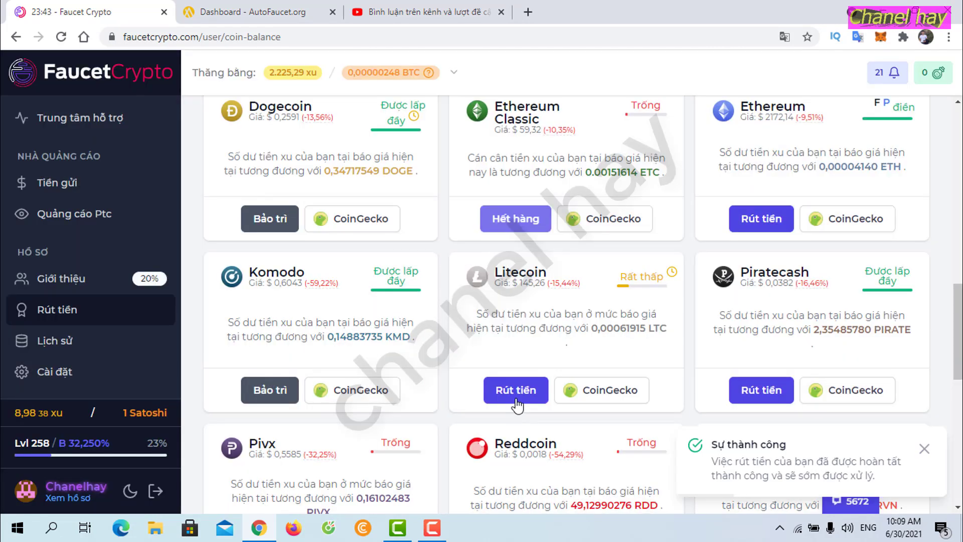
click(516, 401)
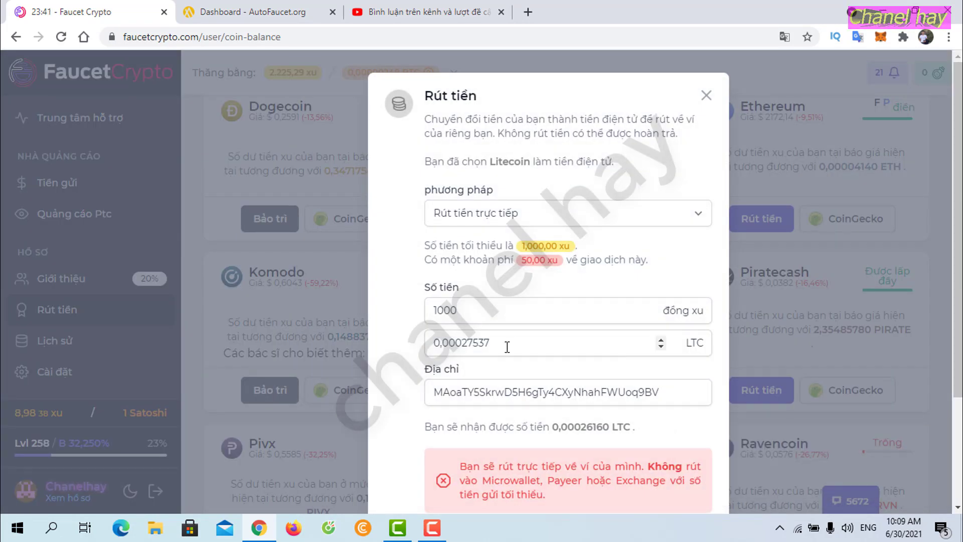
drag(668, 389, 432, 396)
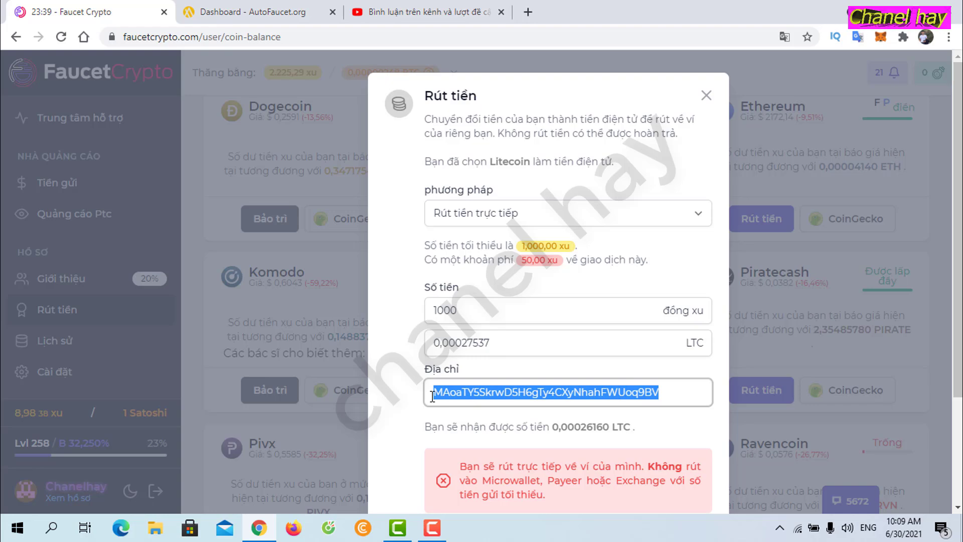
key(ctrl+v)
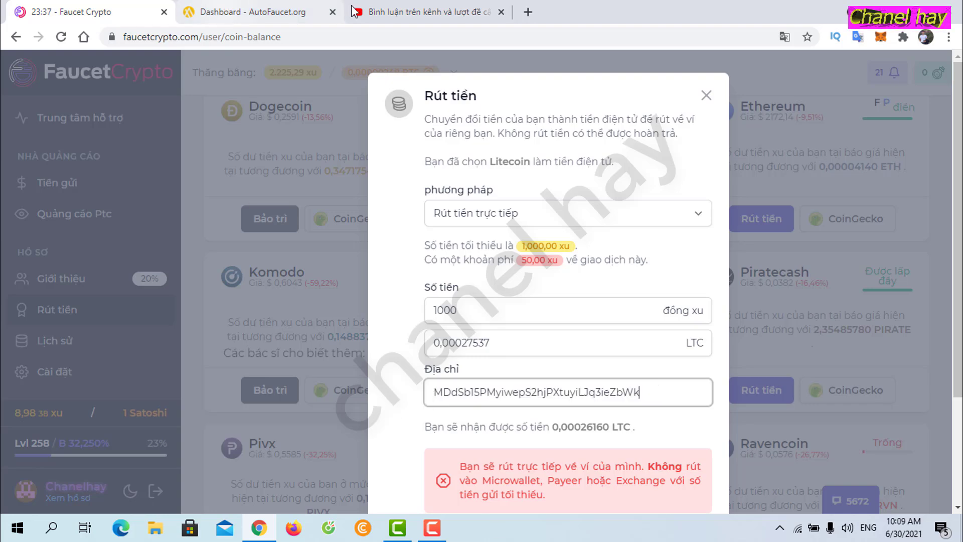
click(406, 12)
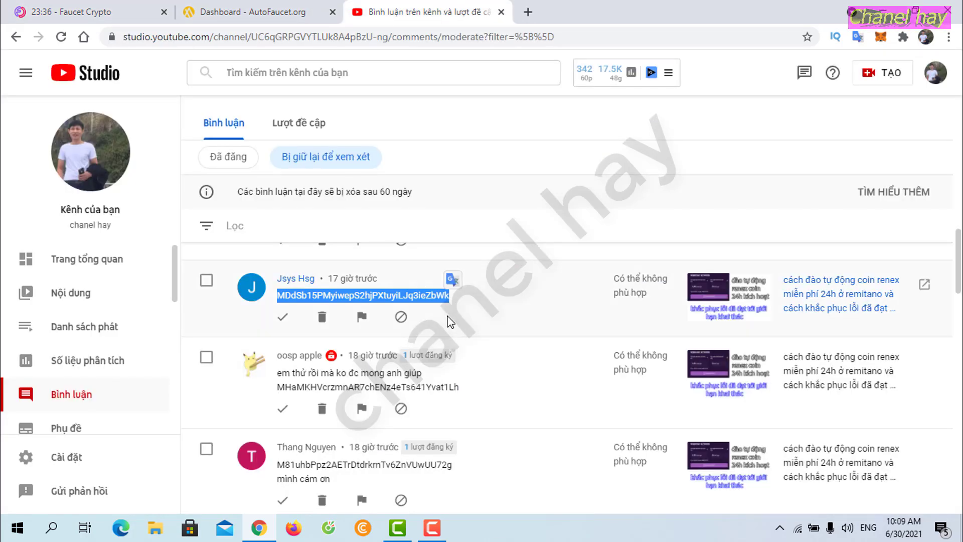
click(90, 12)
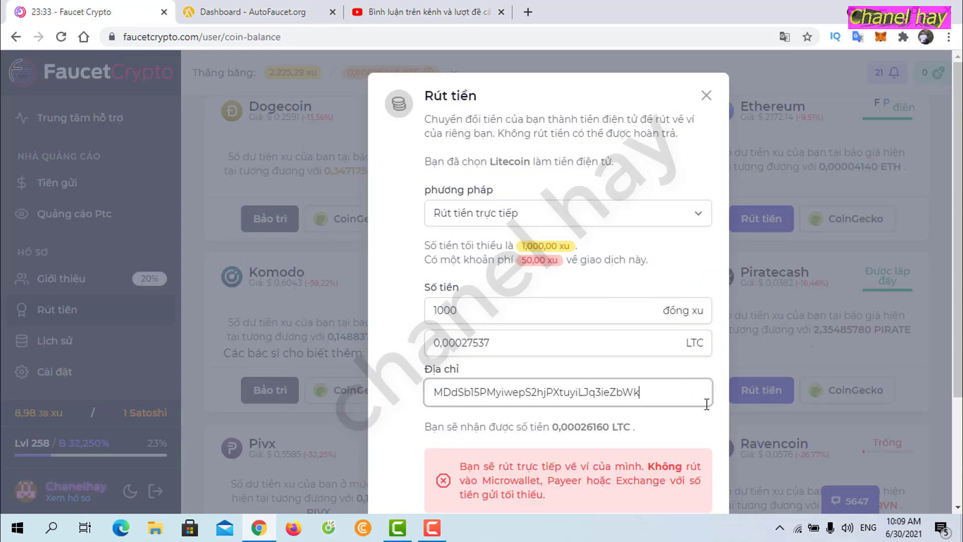
scroll(640, 377, down, 3)
click(681, 464)
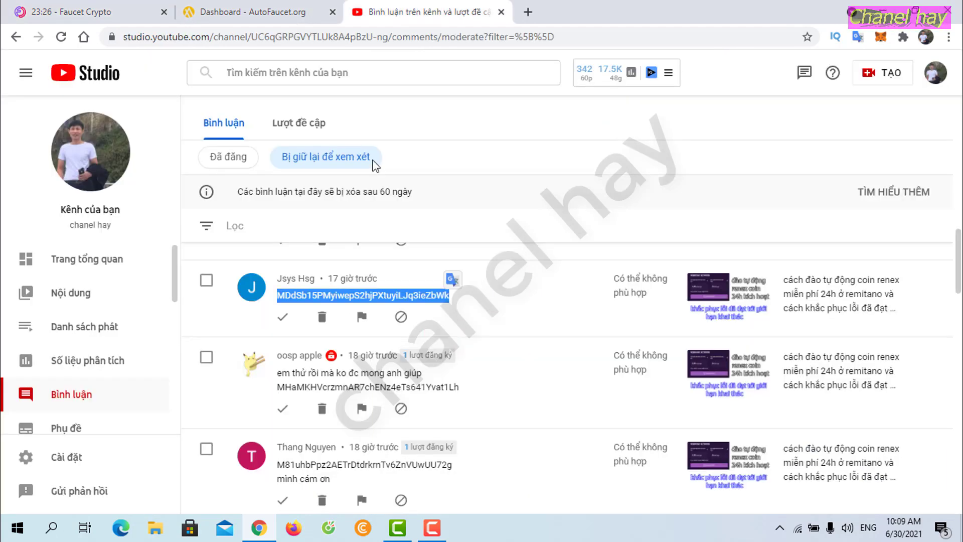
Step: Select another viewer's wallet address in the held comments and return to AutoFaucet's coin list
scroll(461, 440, up, 4)
scroll(458, 434, down, 1)
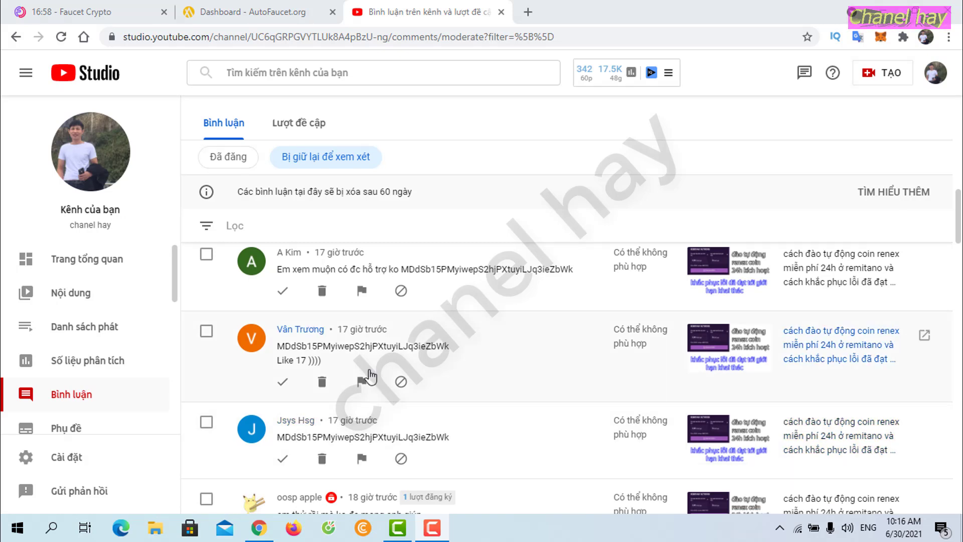
scroll(423, 374, up, 1)
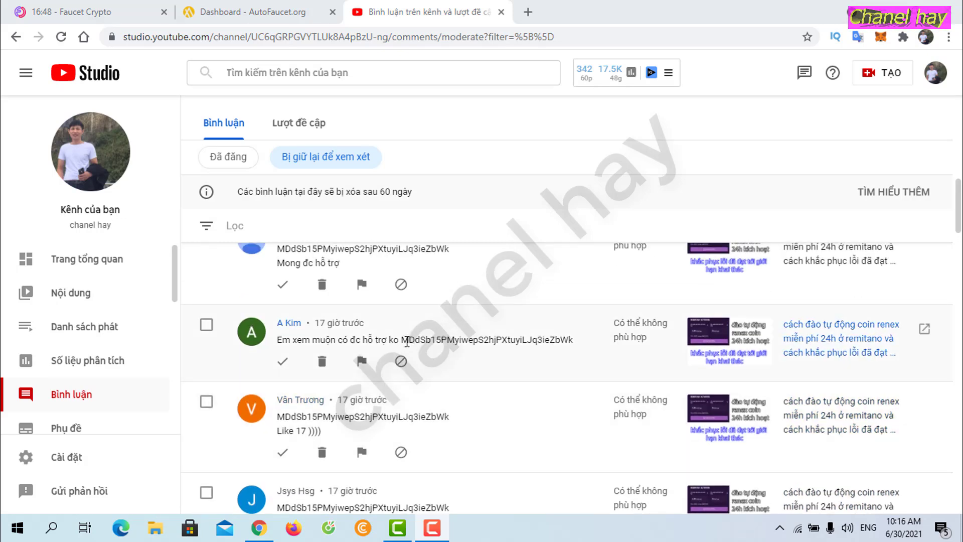
drag(402, 340, 581, 341)
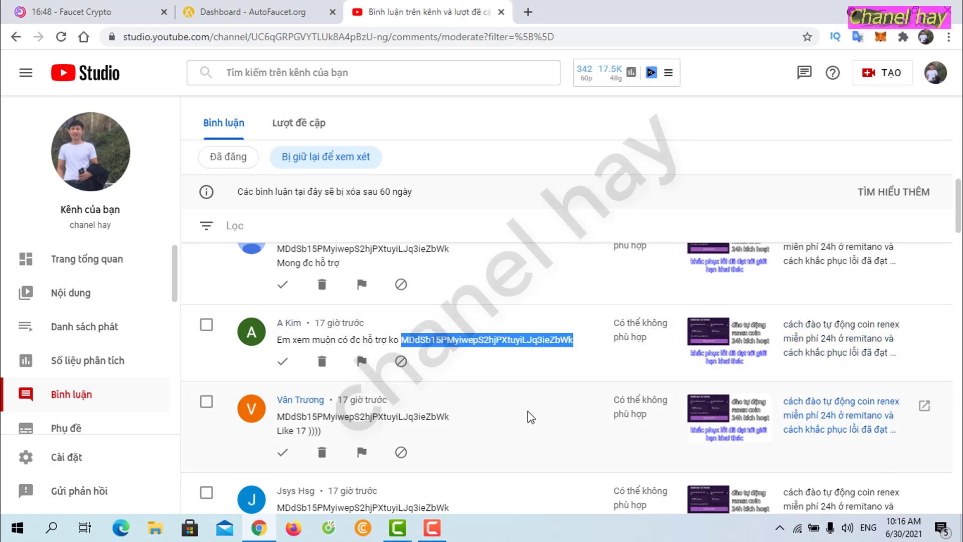
click(253, 10)
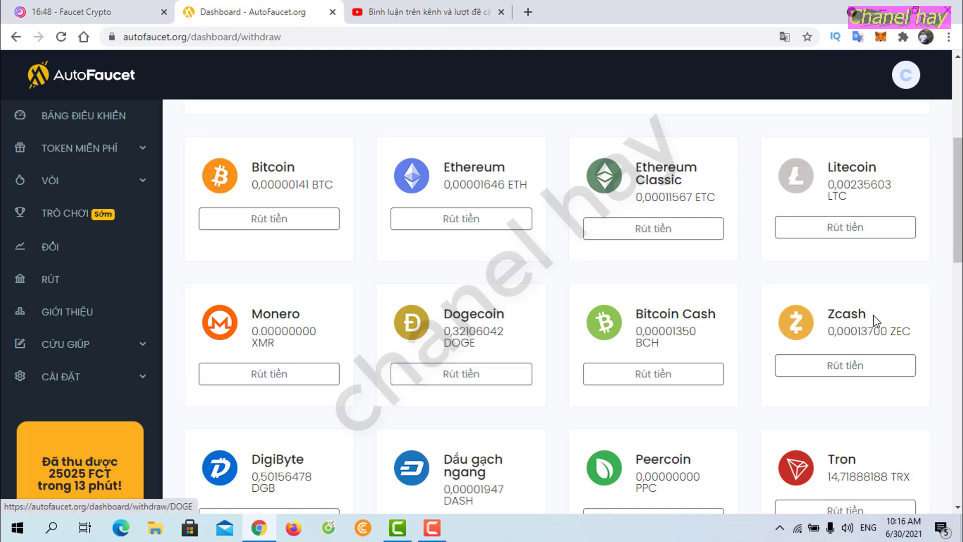
Step: Start a Litecoin direct withdrawal to the viewer's saved wallet address, checking it against the comment
click(850, 234)
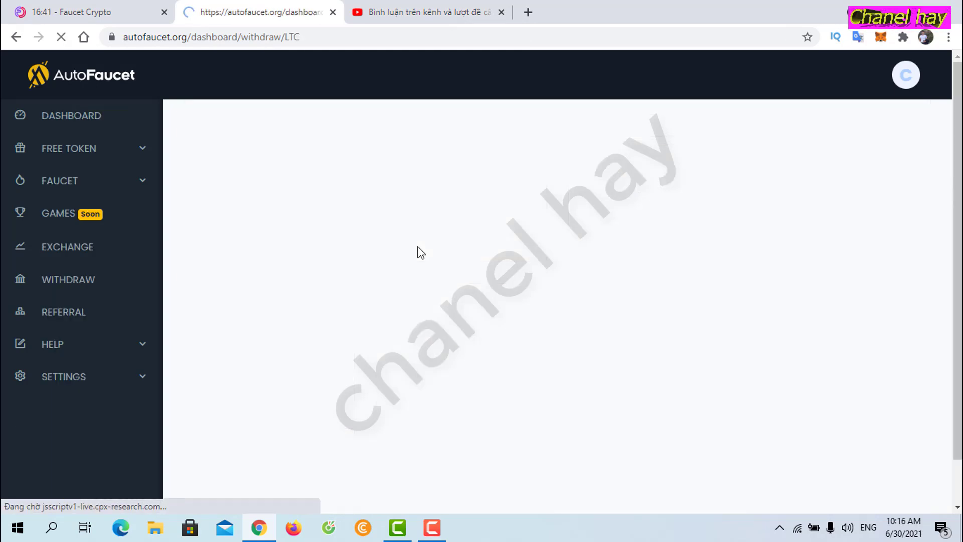
scroll(417, 246, down, 3)
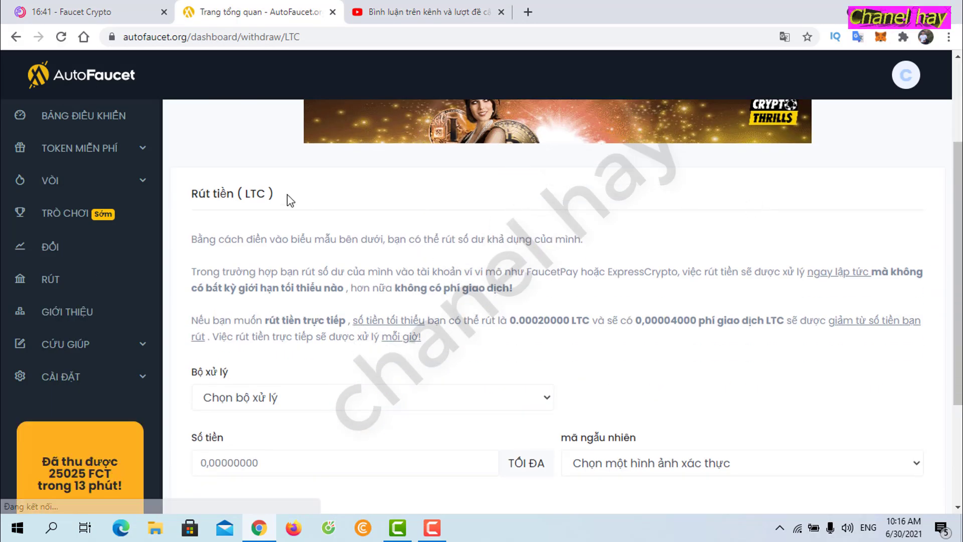
scroll(357, 255, down, 3)
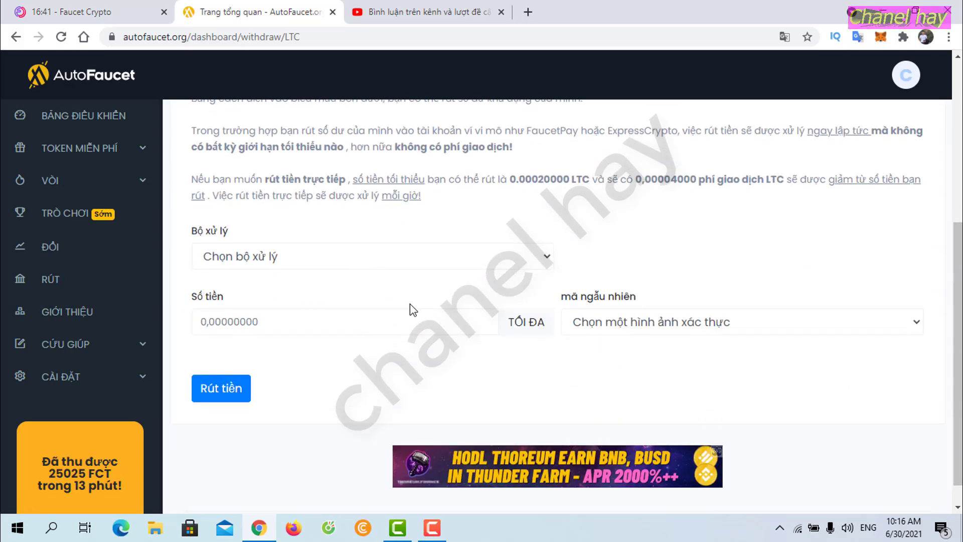
click(547, 265)
click(317, 332)
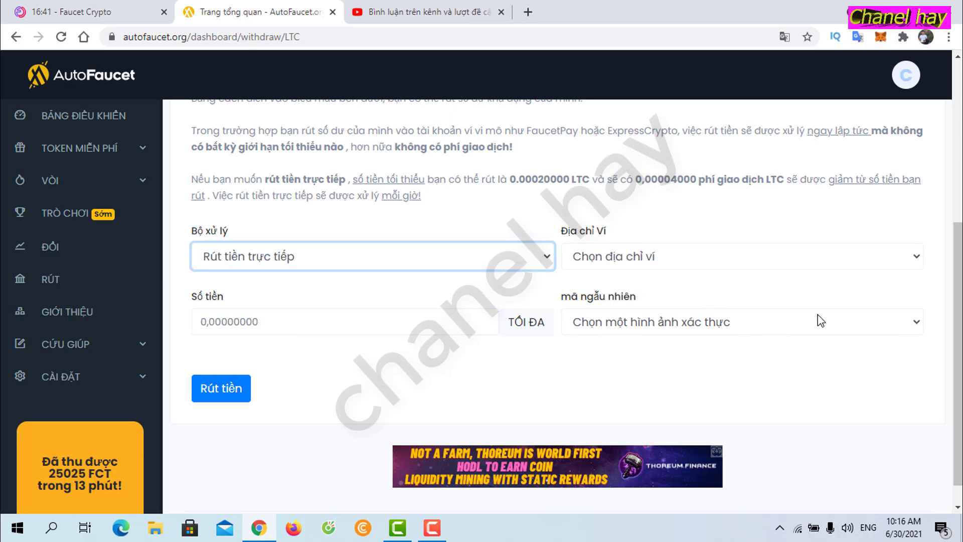
click(897, 269)
click(791, 300)
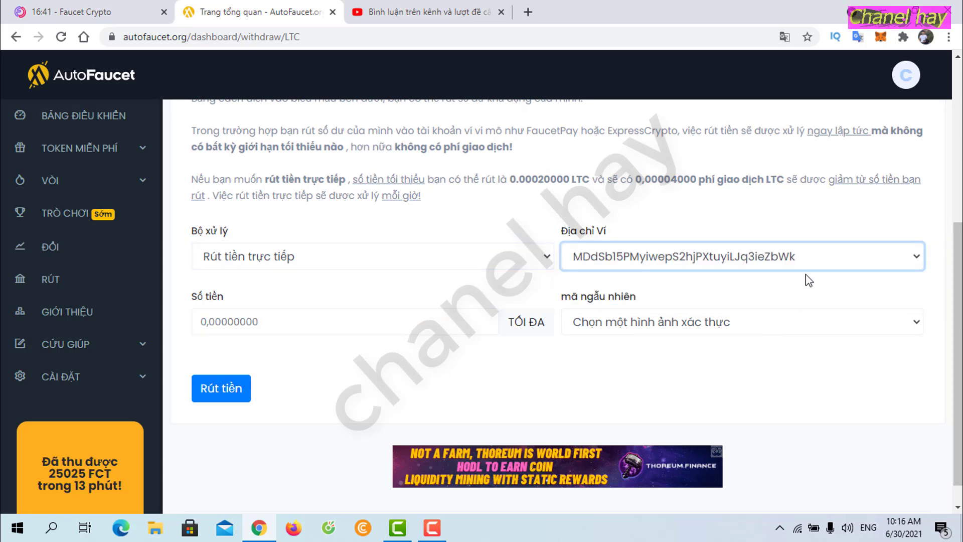
click(432, 12)
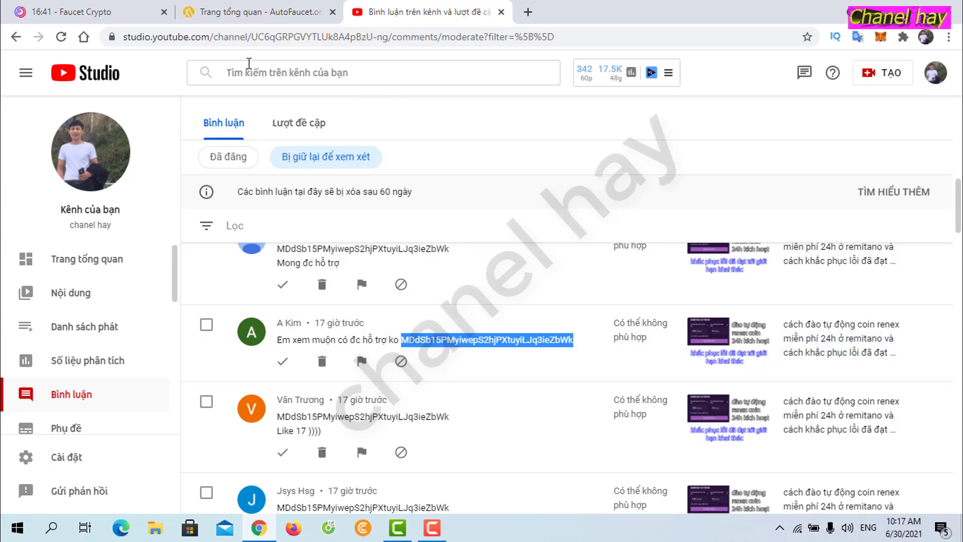
click(203, 15)
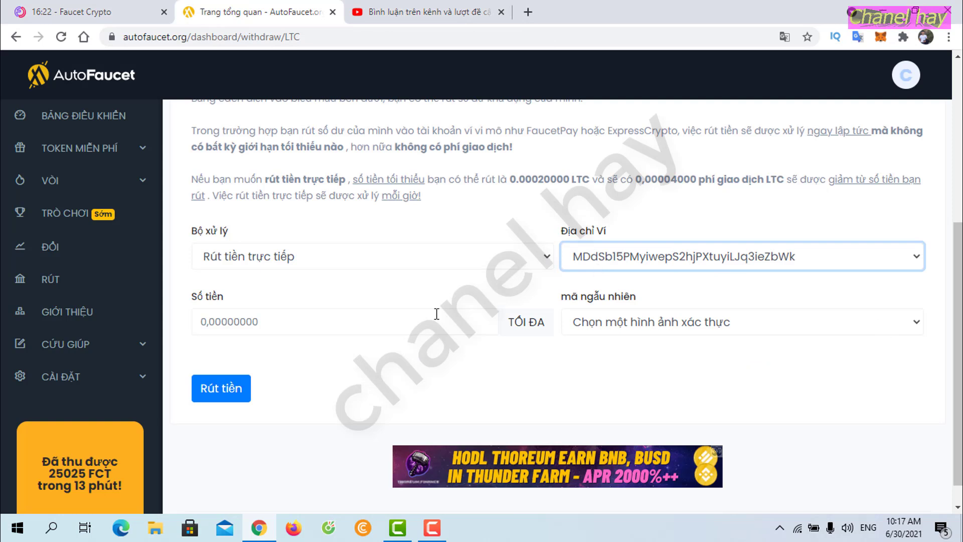
Step: Set the withdrawal amount to 0.00030000 by editing the pasted 0.00020000 minimum
drag(511, 182, 578, 181)
key(ctrl+c)
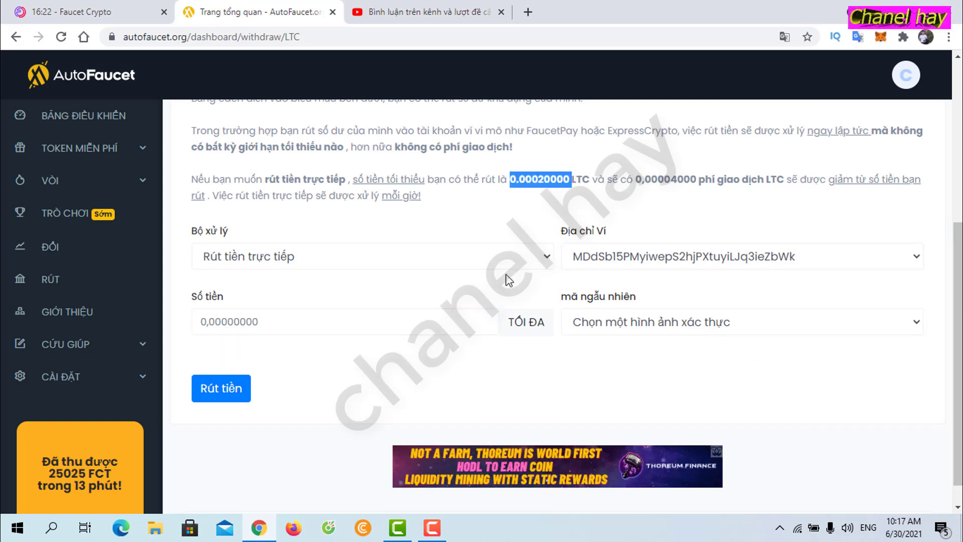
click(286, 316)
key(ctrl+v)
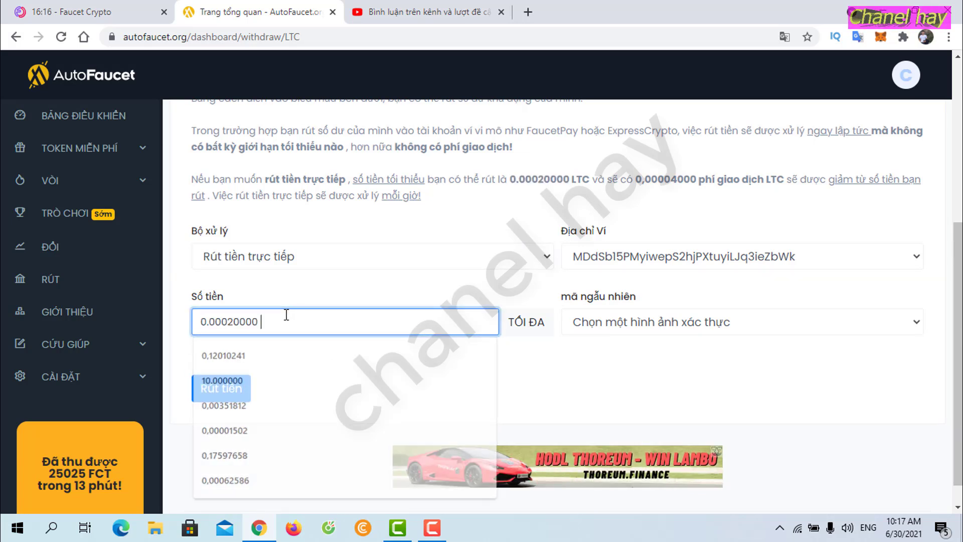
click(236, 326)
key(BackSpace)
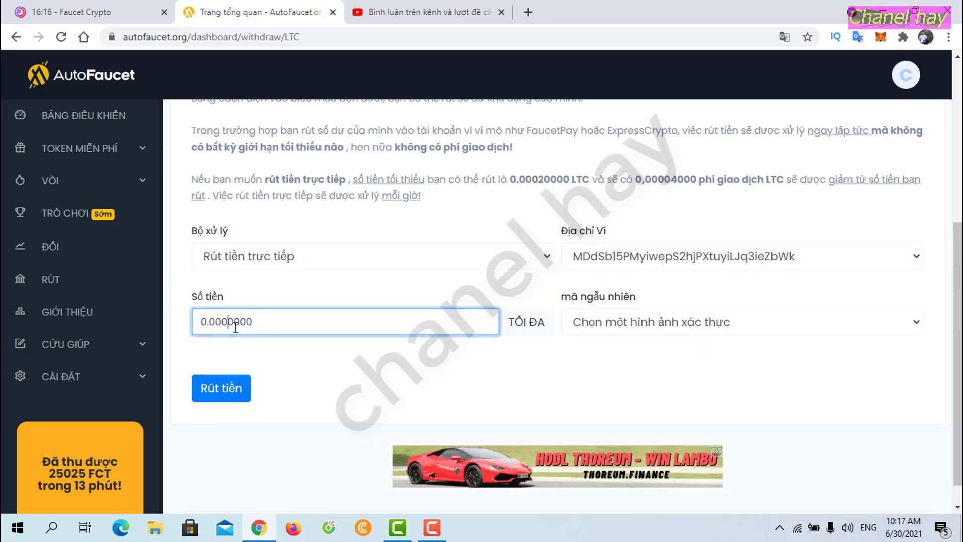
text(3)
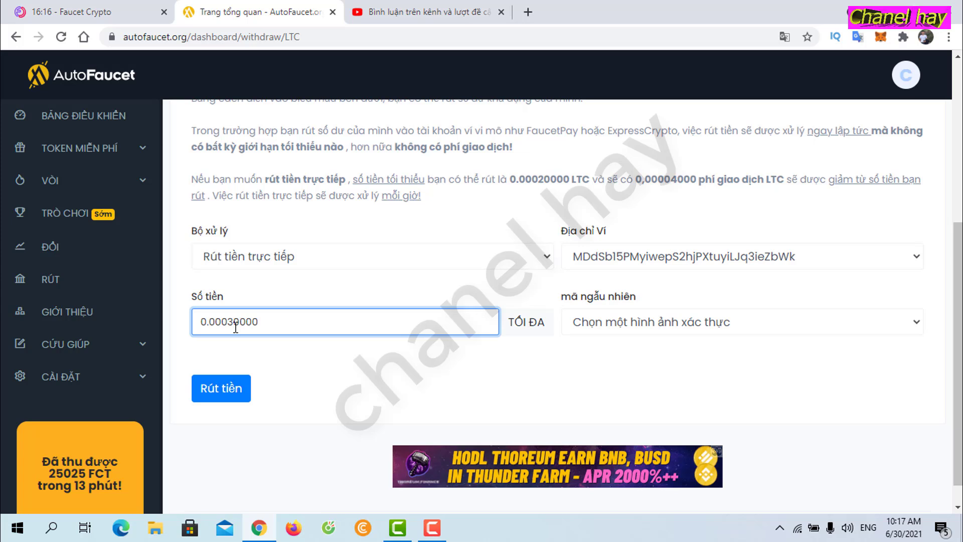
Step: Pass the reCaptcha check, submit the withdrawal, and return to the YouTube Studio comments
click(722, 322)
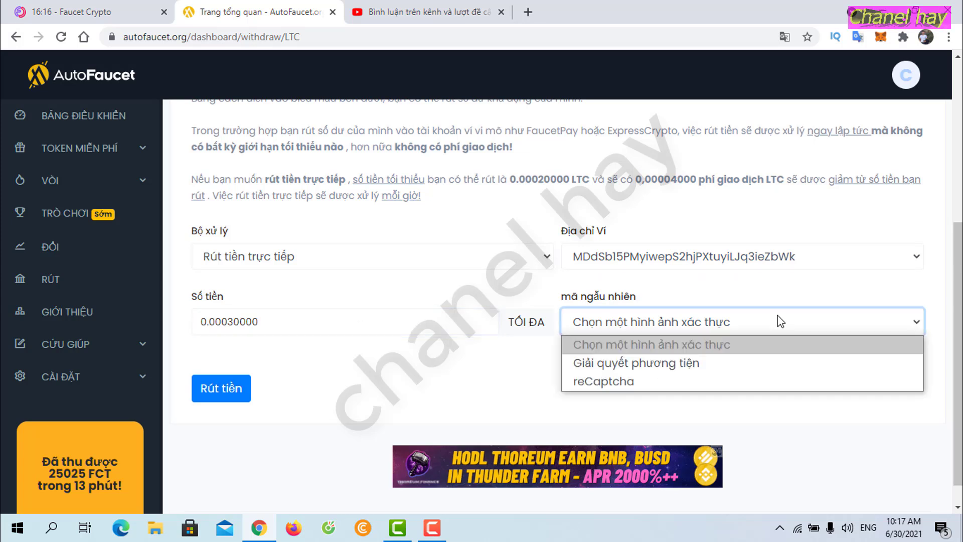
click(658, 384)
click(581, 398)
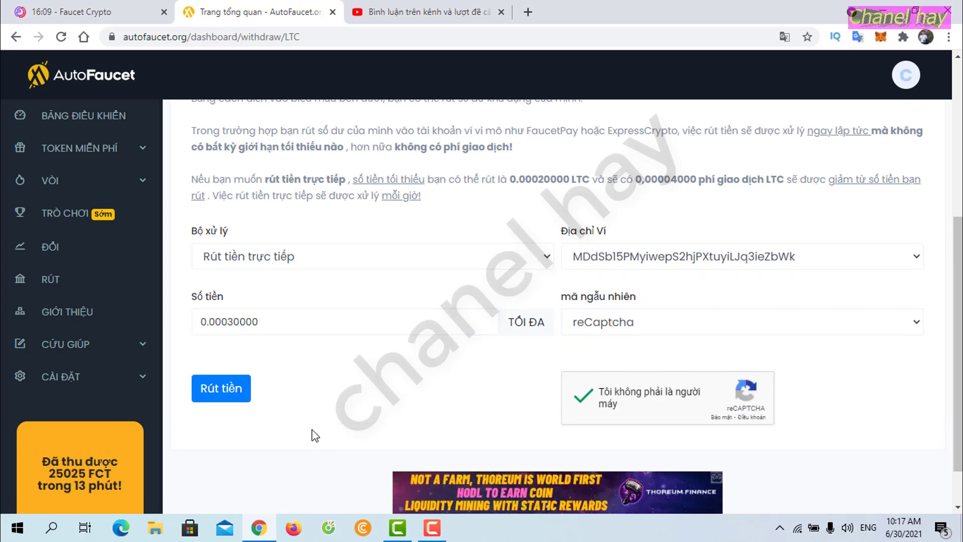
click(221, 388)
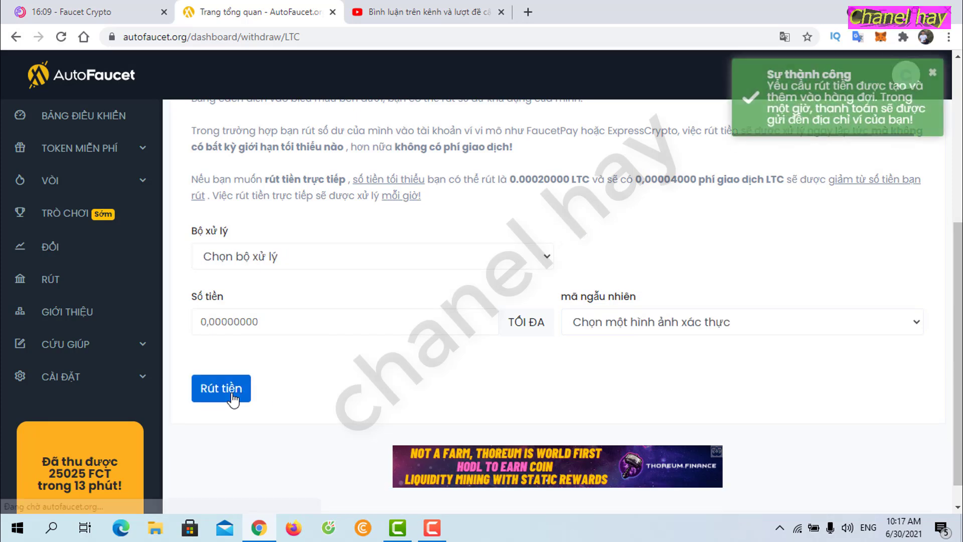
click(385, 13)
Step: Select the wallet address in the next held-for-review comment
scroll(519, 281, up, 4)
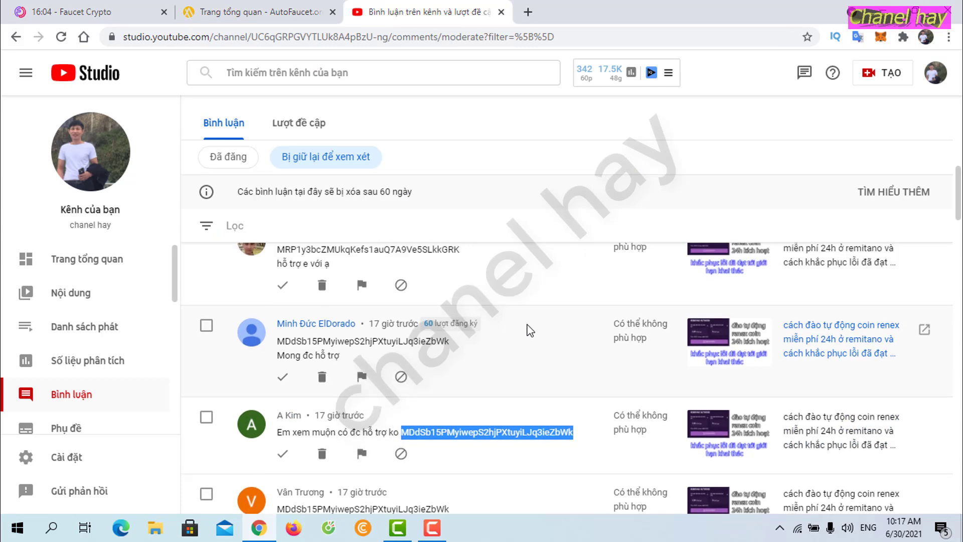
scroll(530, 330, up, 2)
scroll(533, 331, up, 4)
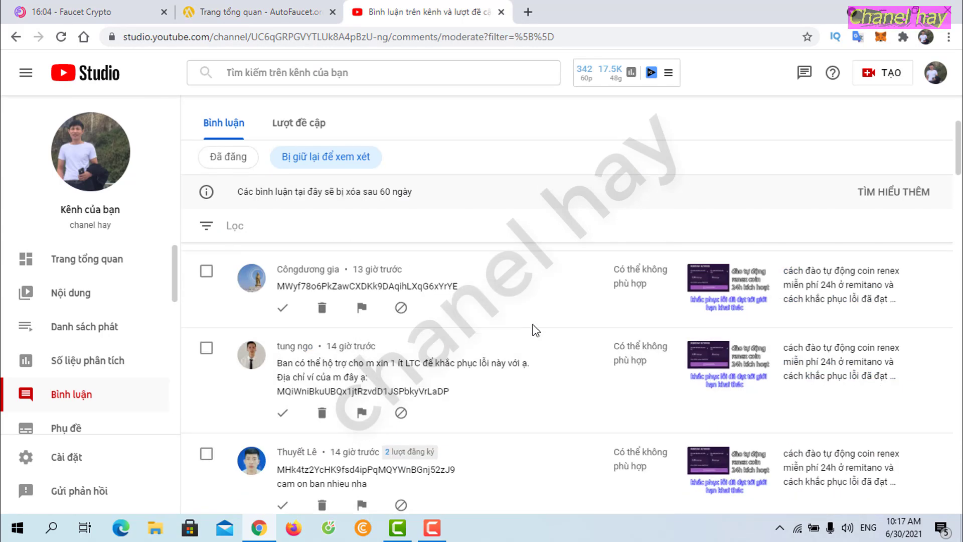
scroll(534, 331, down, 5)
scroll(537, 330, down, 3)
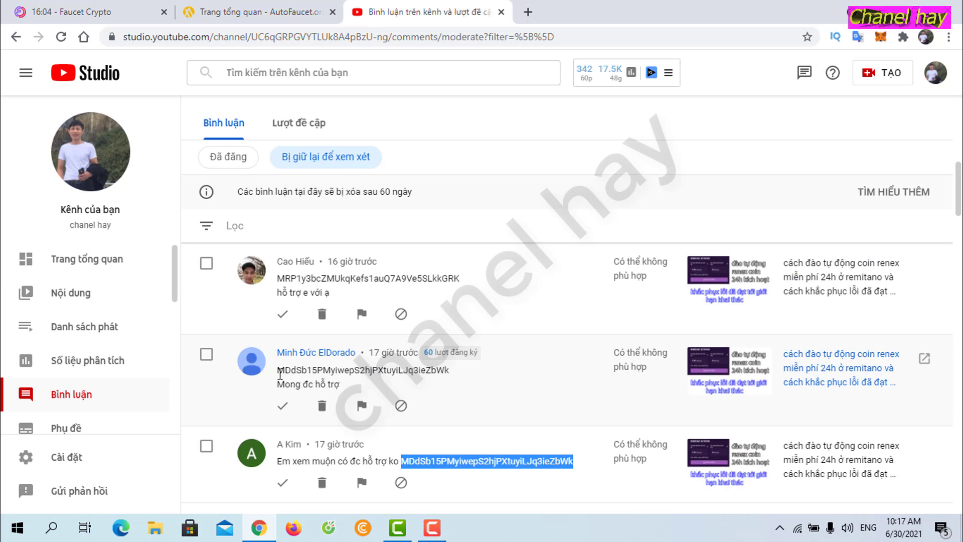
drag(279, 370, 451, 372)
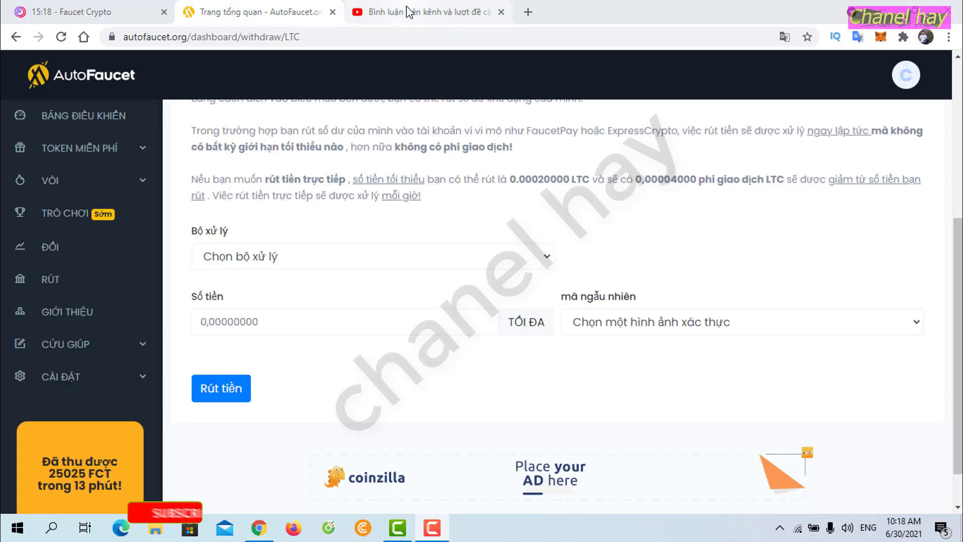
click(408, 11)
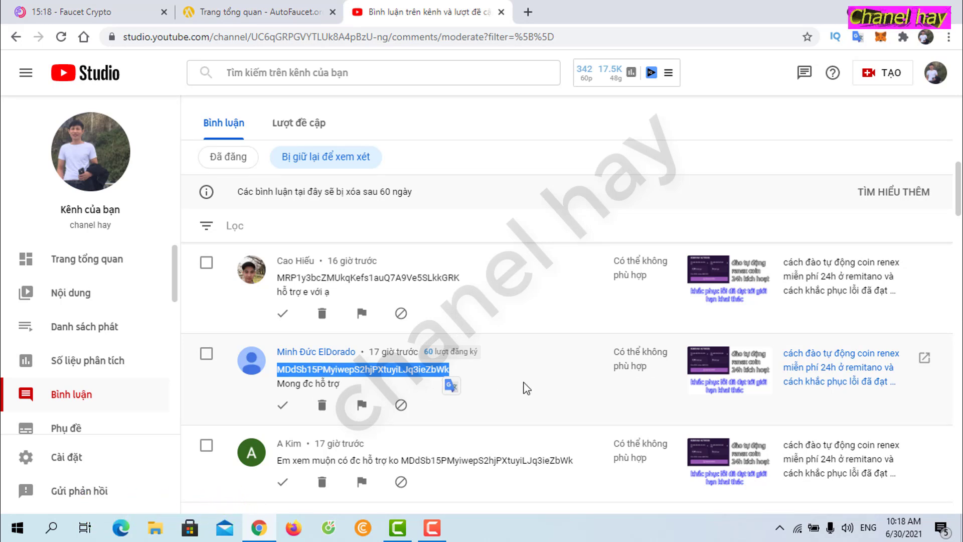
Step: Scroll further through the held comments and select another viewer's wallet address
scroll(530, 389, down, 2)
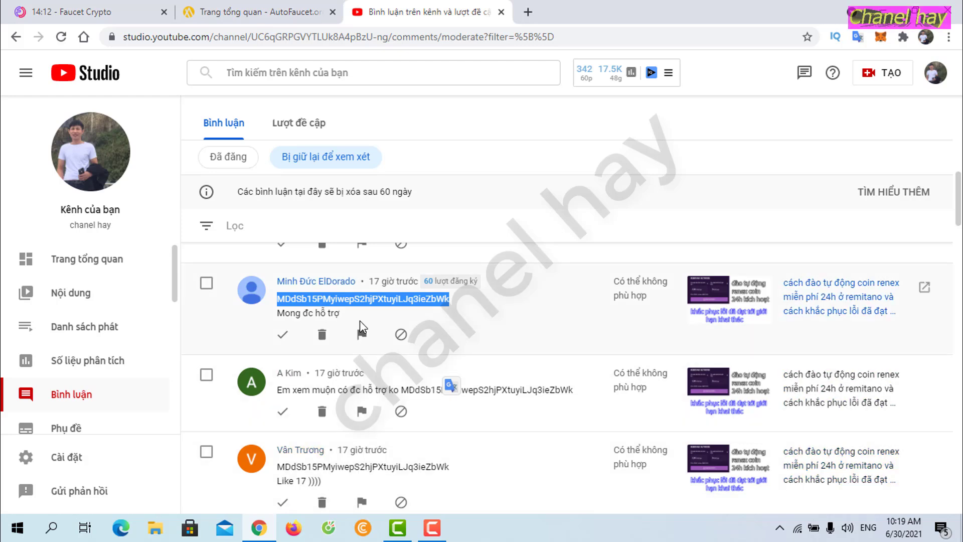
scroll(401, 485, down, 1)
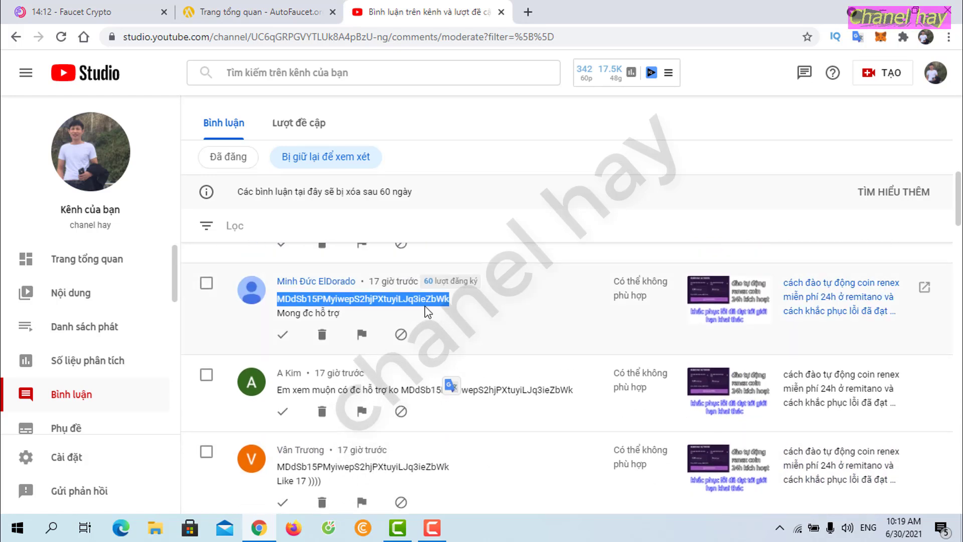
scroll(421, 361, down, 1)
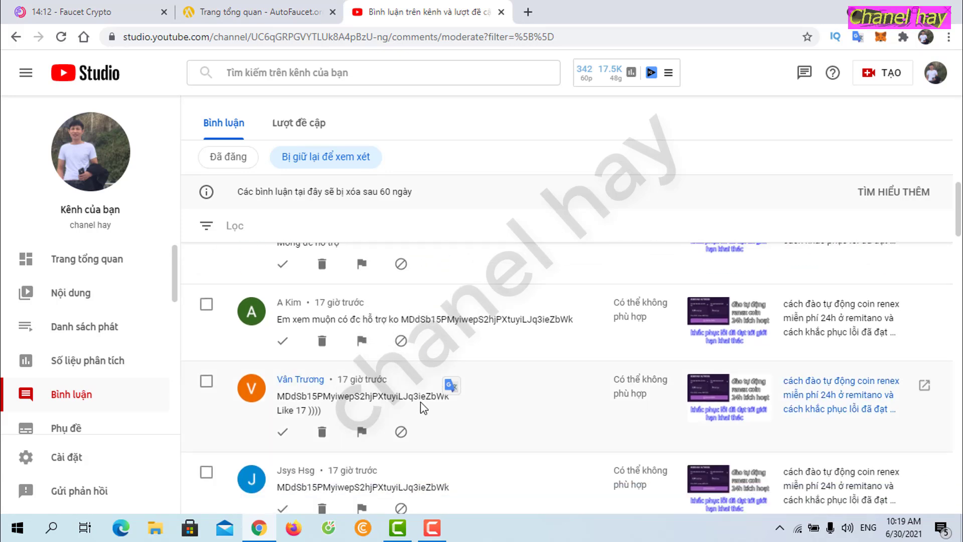
scroll(438, 413, up, 1)
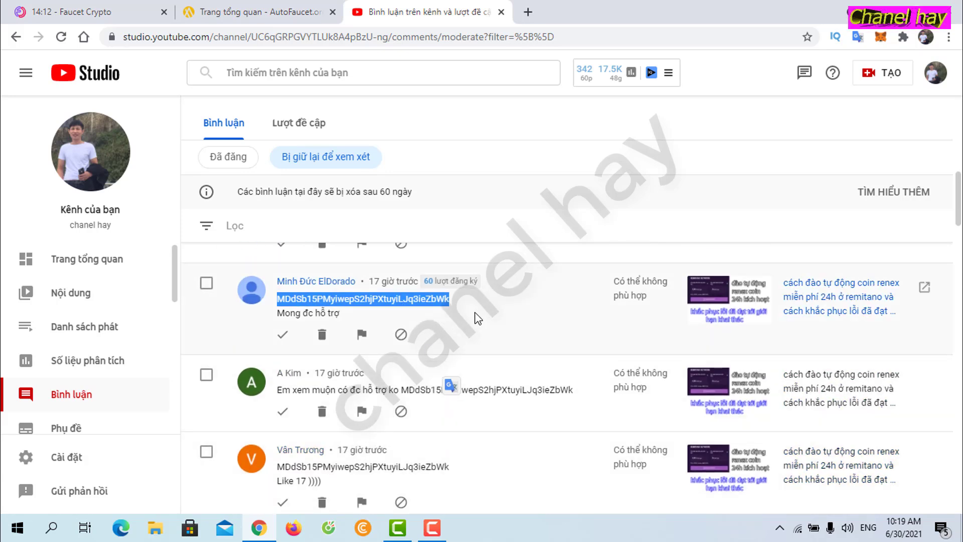
scroll(484, 462, up, 2)
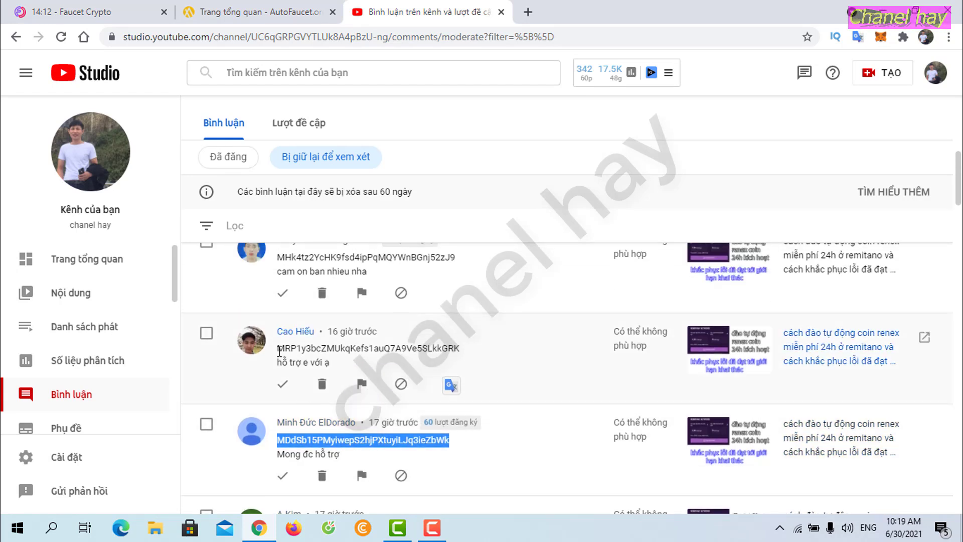
drag(279, 349, 459, 348)
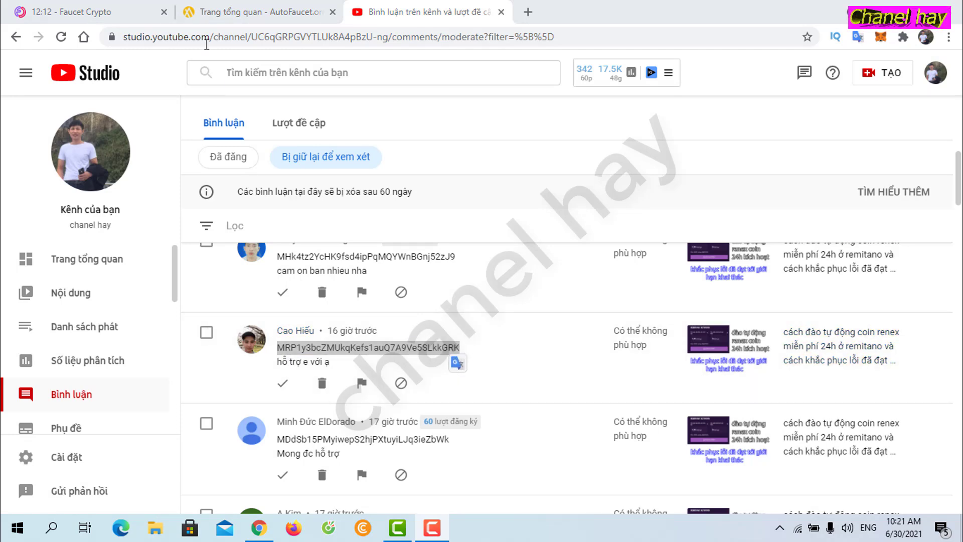
Step: Set up a direct withdrawal with reCaptcha to the newly added wallet, checked against the comment
click(239, 10)
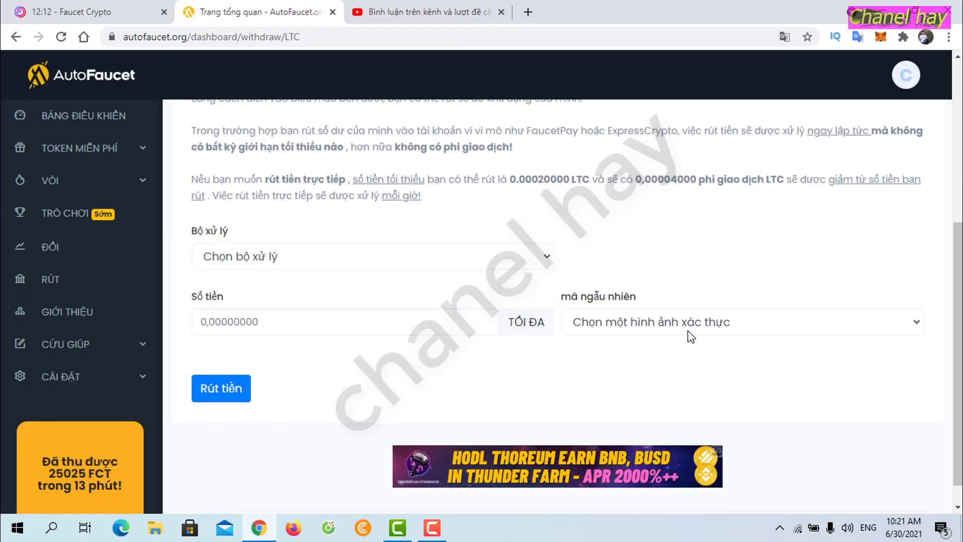
click(541, 258)
click(218, 334)
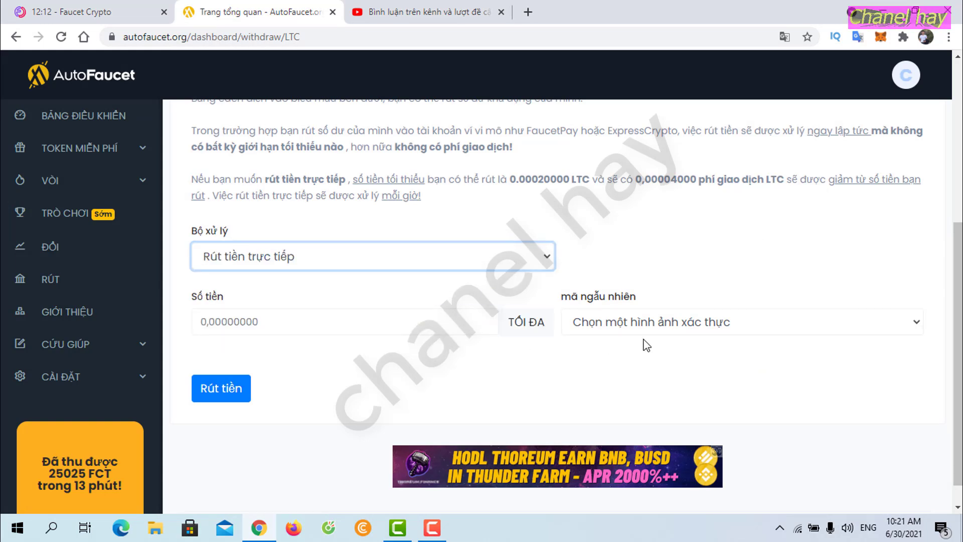
click(816, 325)
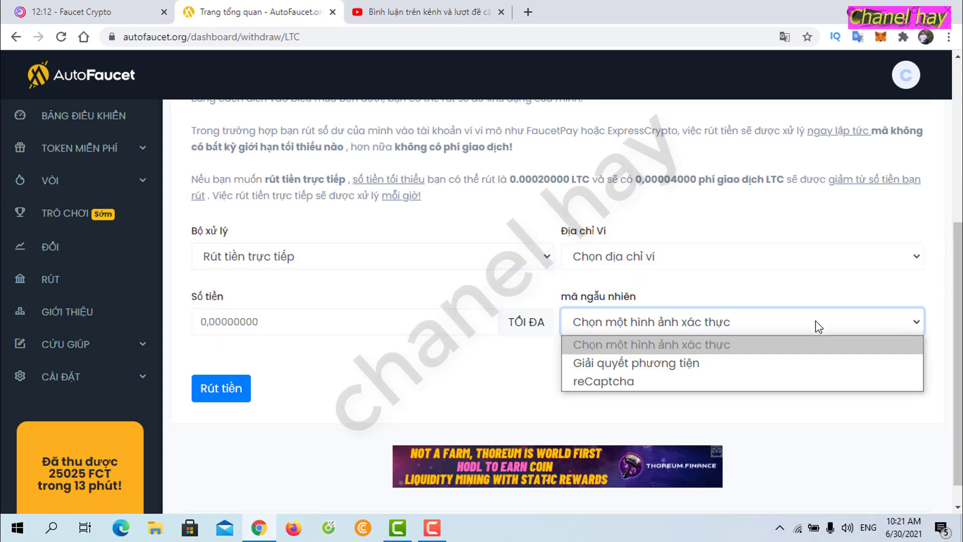
click(622, 383)
click(794, 260)
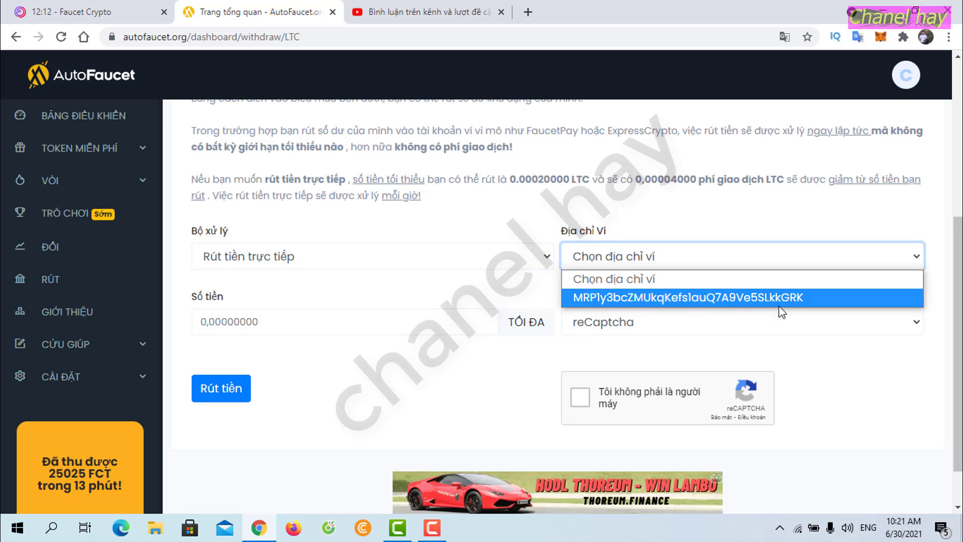
click(793, 298)
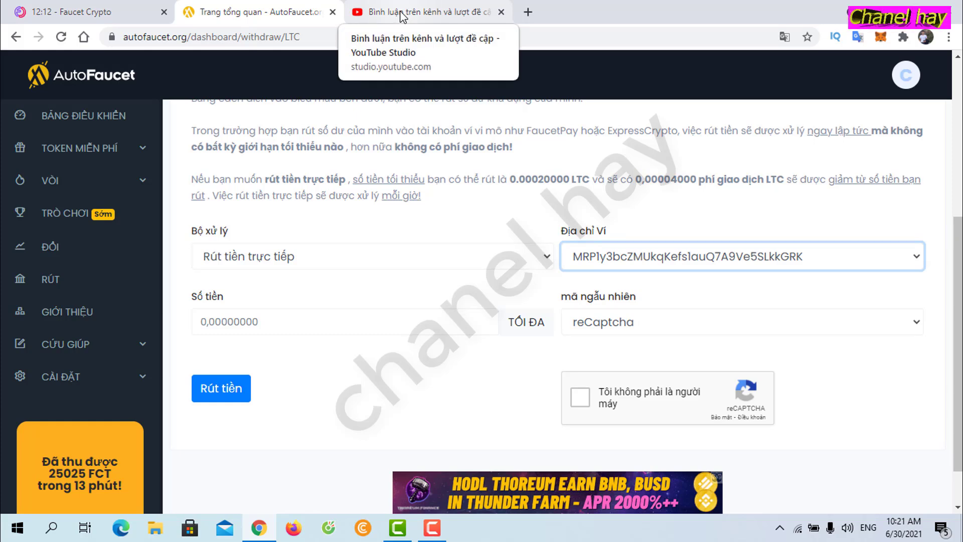
click(401, 15)
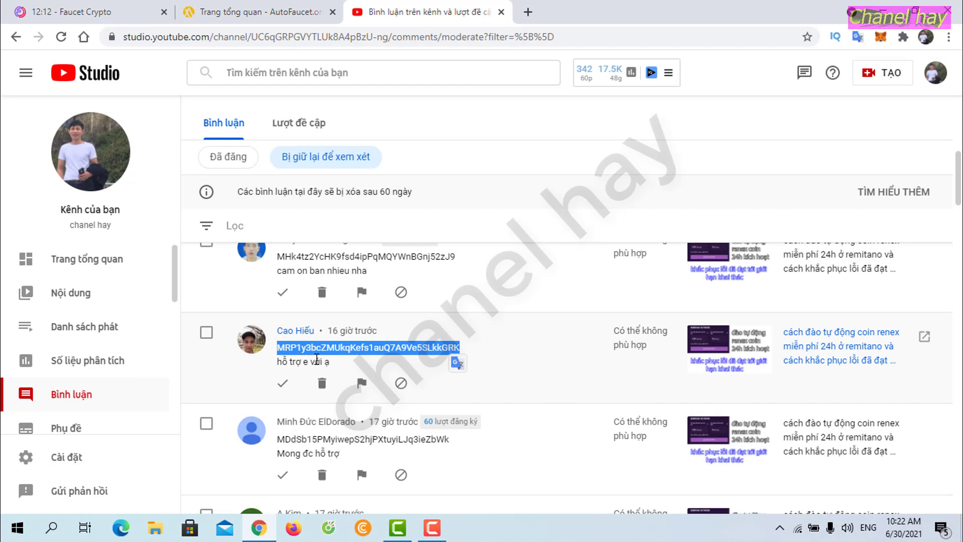
click(251, 11)
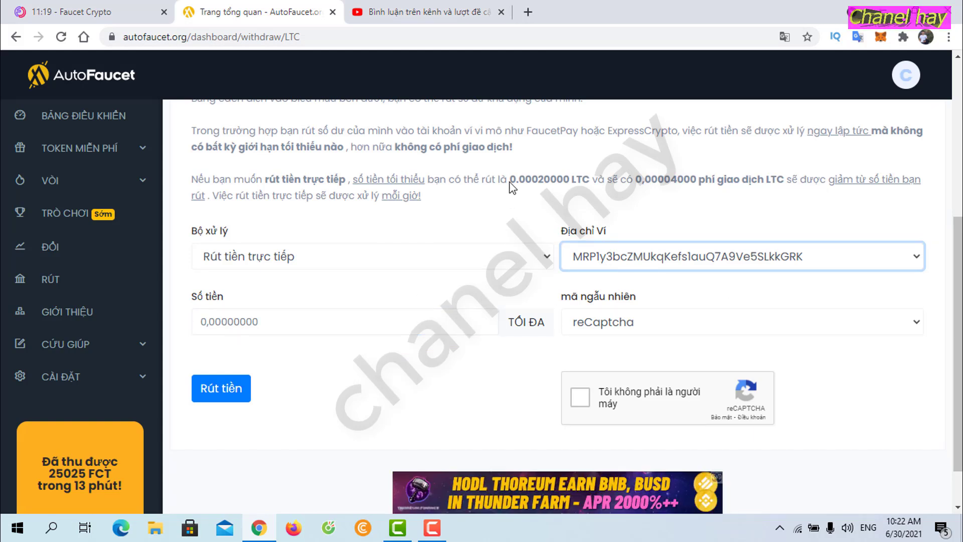
Step: Enter 0.00030000 as the withdrawal amount, starting from the 0.00020000 minimum
drag(507, 183, 570, 183)
key(ctrl+c)
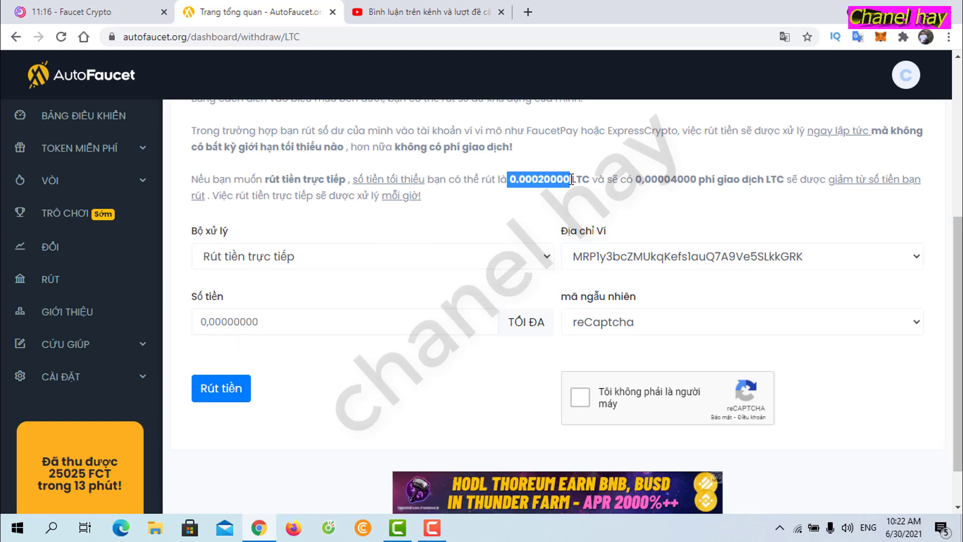
click(254, 320)
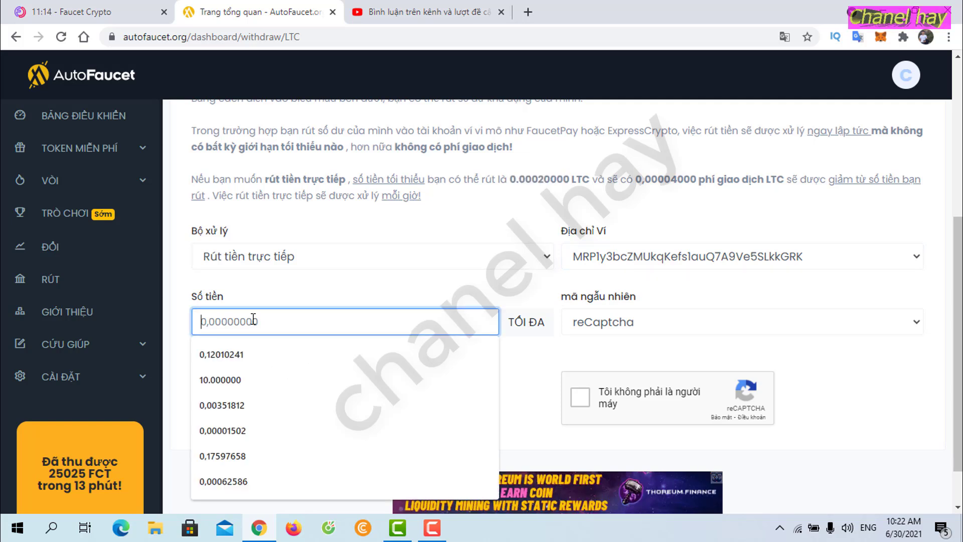
key(ctrl+v)
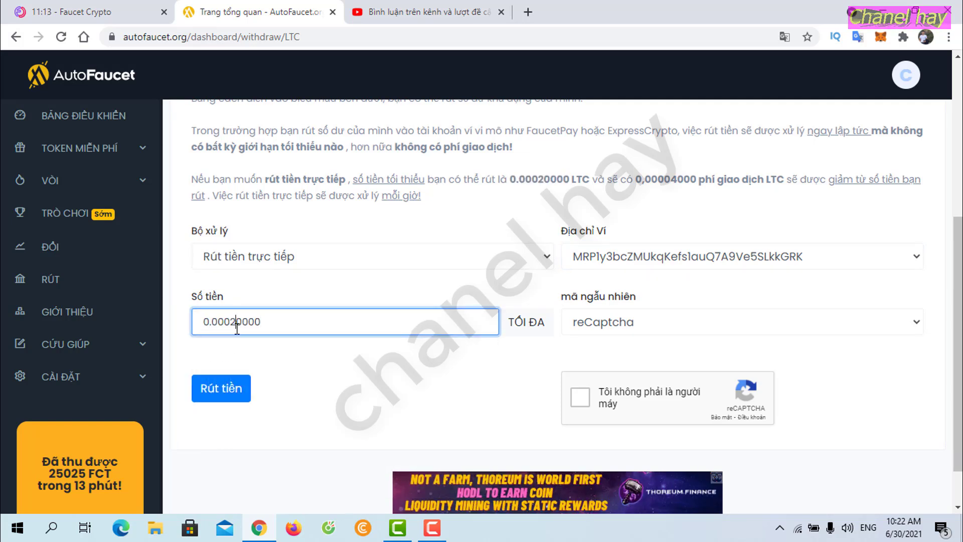
key(BackSpace)
text(3)
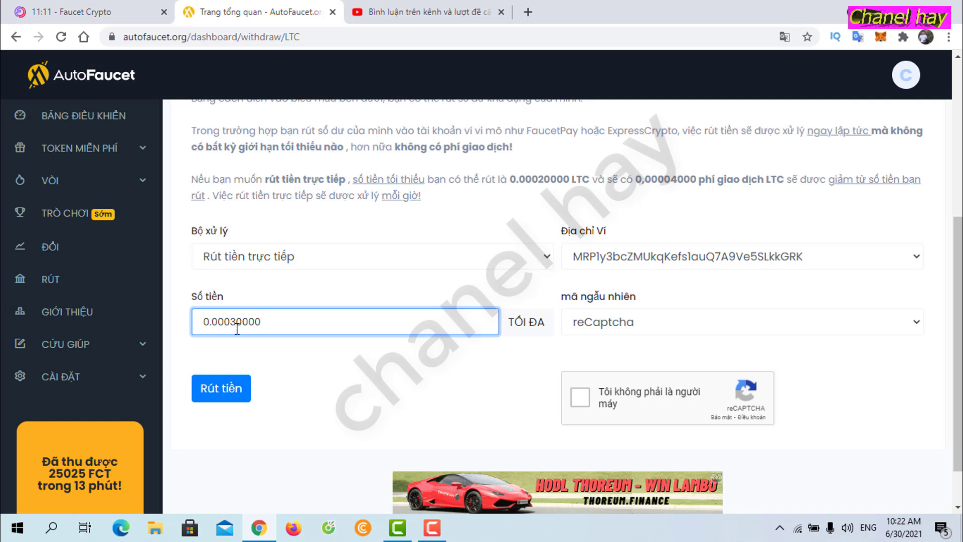
Step: Tick the captcha, submit the withdrawal, and return to the YouTube Studio comments
click(580, 397)
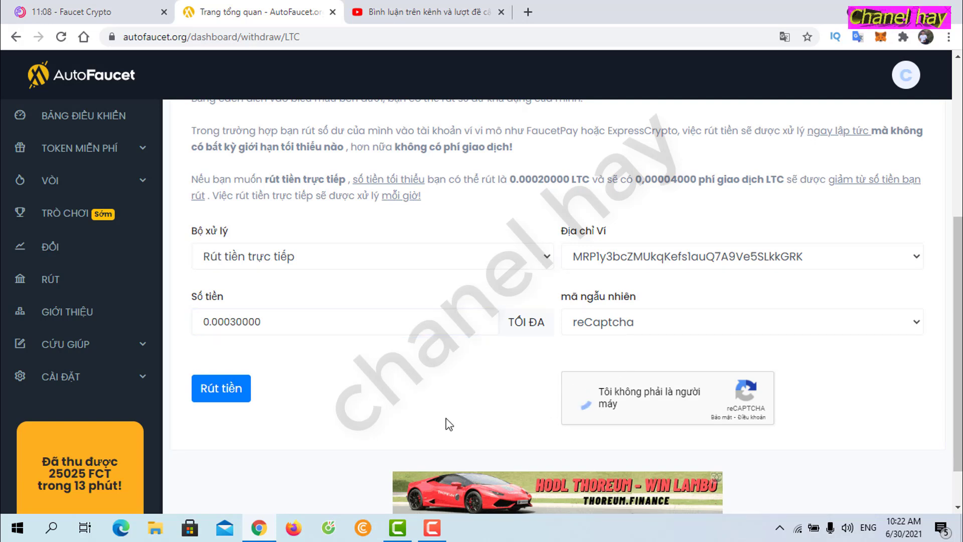
click(228, 389)
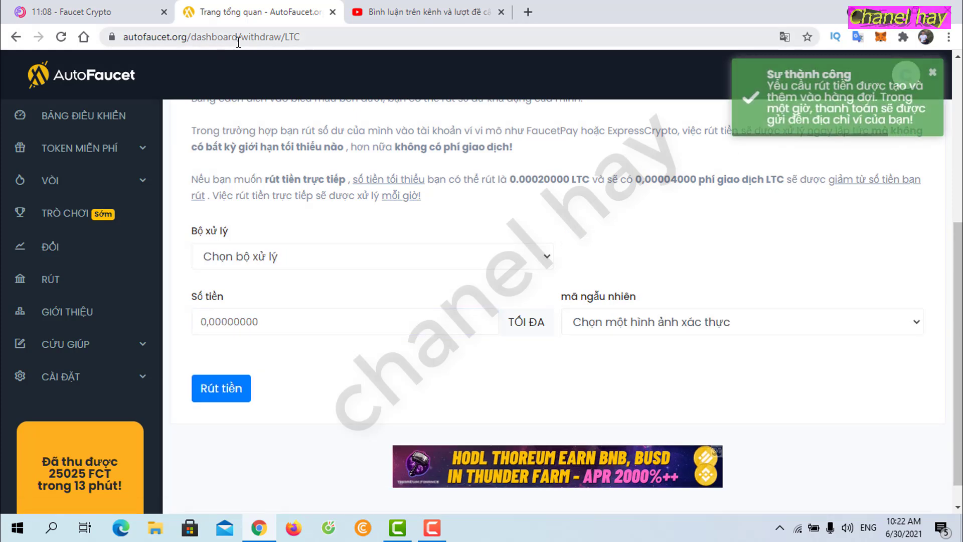
click(385, 12)
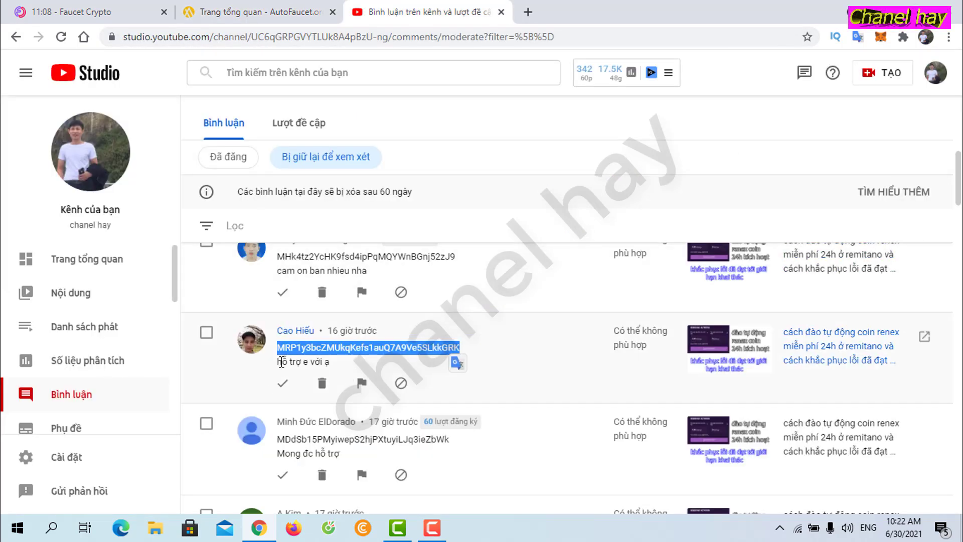
Step: Select the wallet address in the next comment up and return to the Litecoin form
scroll(560, 391, up, 1)
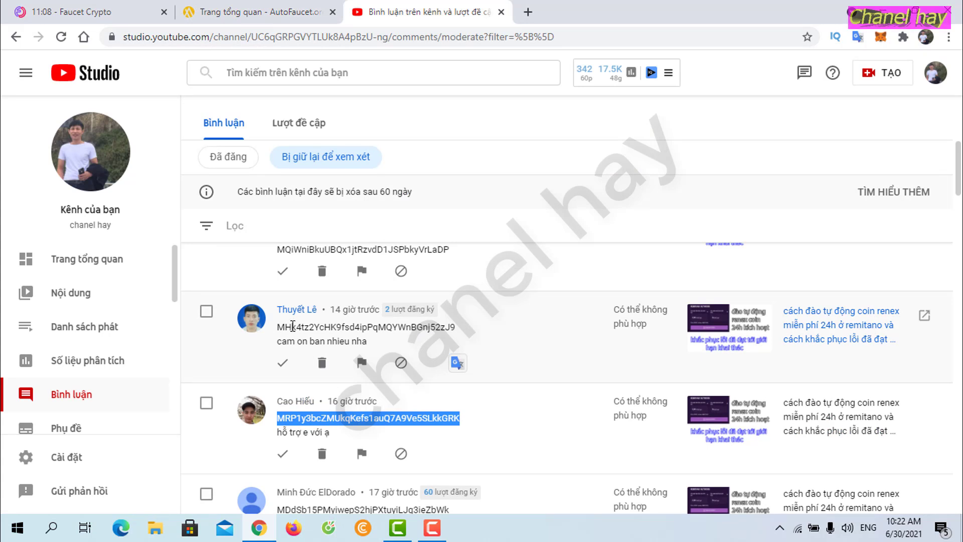
drag(279, 326, 453, 329)
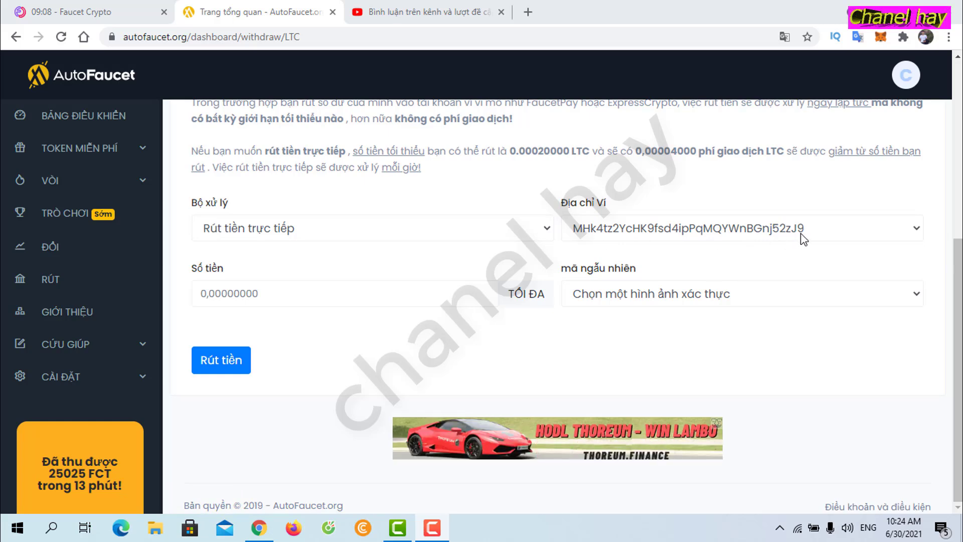
click(425, 13)
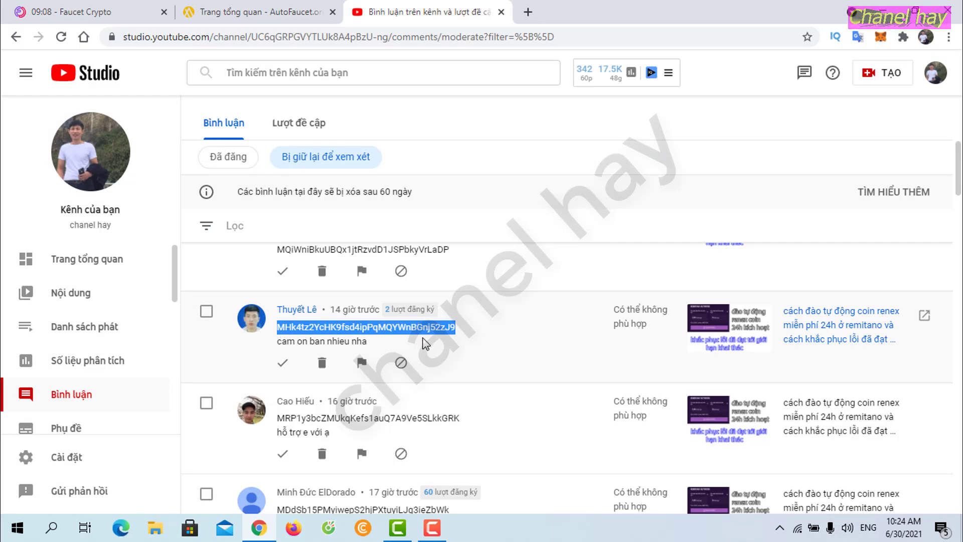
click(249, 15)
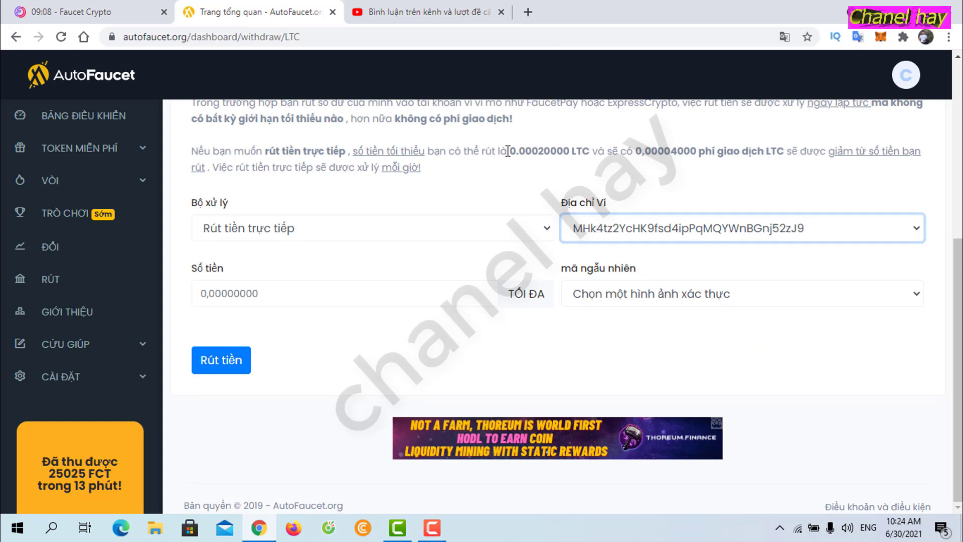
Step: Set the withdrawal amount to 0.00030000 from the copied 0.00020000 minimum
drag(511, 149, 561, 150)
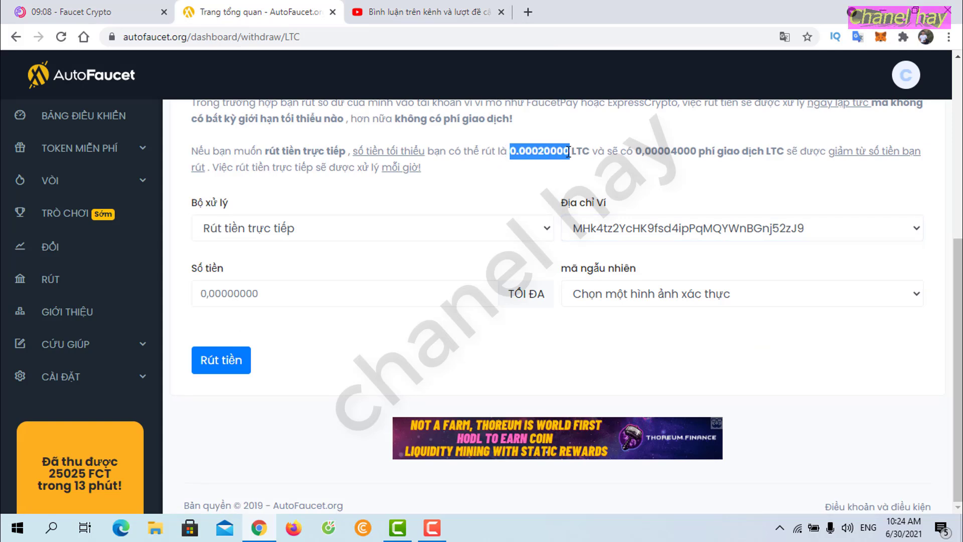
click(303, 295)
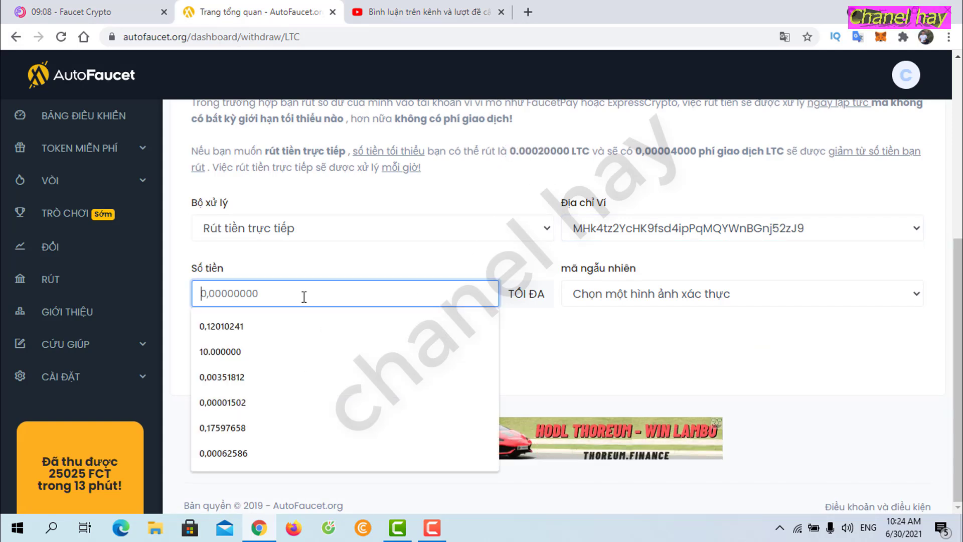
key(ctrl+v)
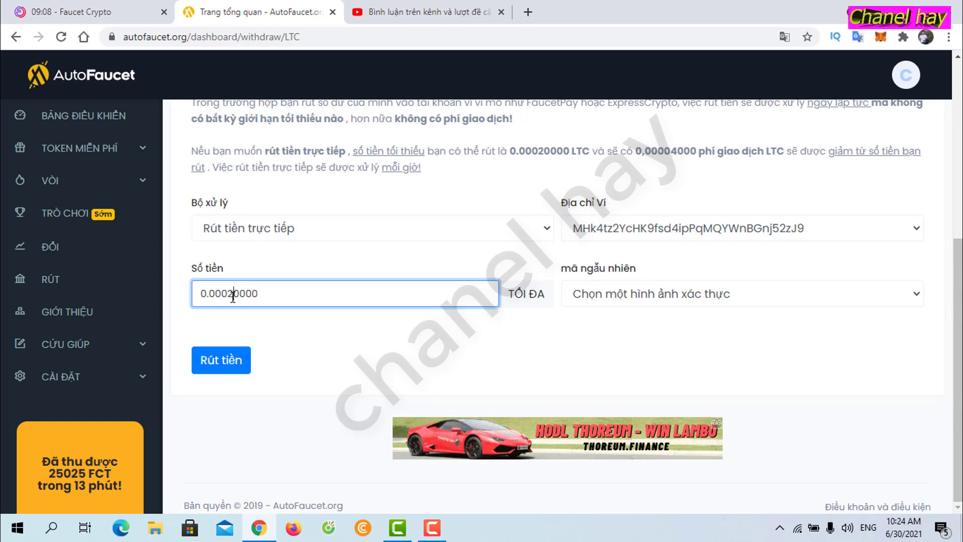
click(232, 297)
key(BackSpace)
text(3)
click(307, 335)
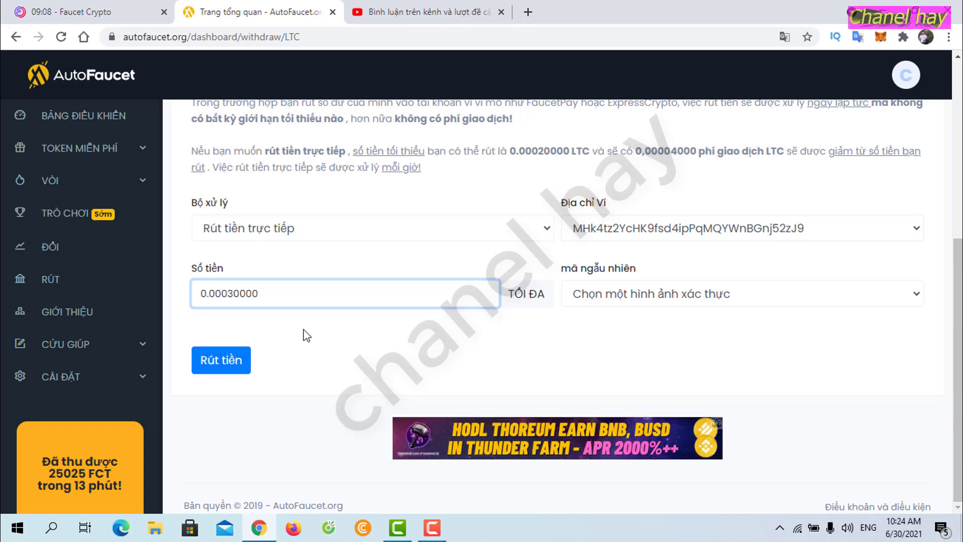
Step: Choose reCaptcha verification and confirm the not-a-robot check
click(760, 297)
click(752, 352)
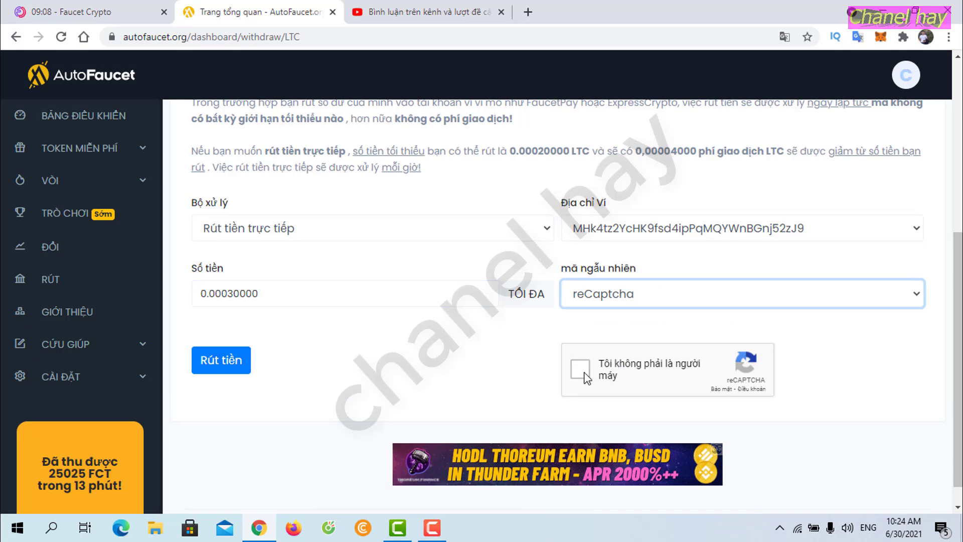
click(219, 367)
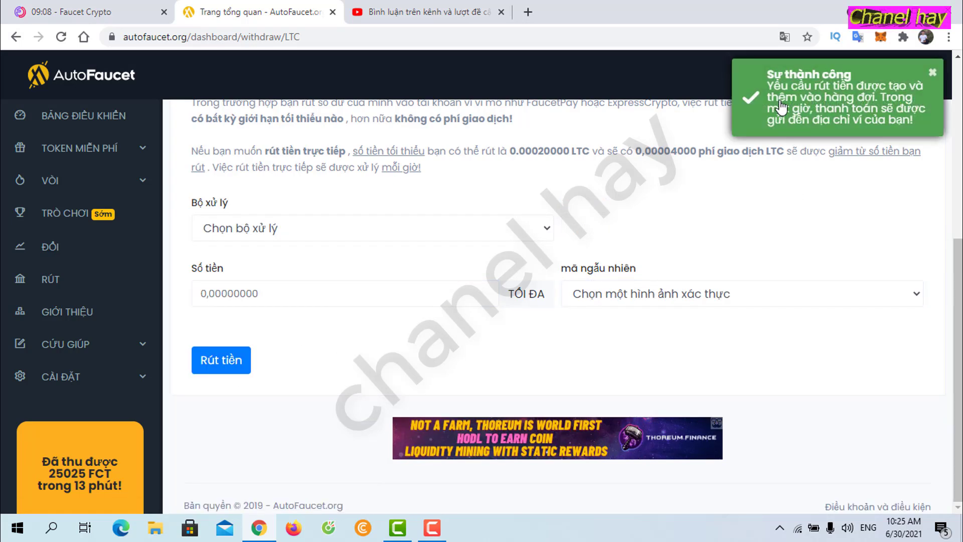
Step: Select the next viewer's wallet address in the held comments, then return to the Litecoin withdrawal form
click(431, 13)
scroll(496, 344, up, 5)
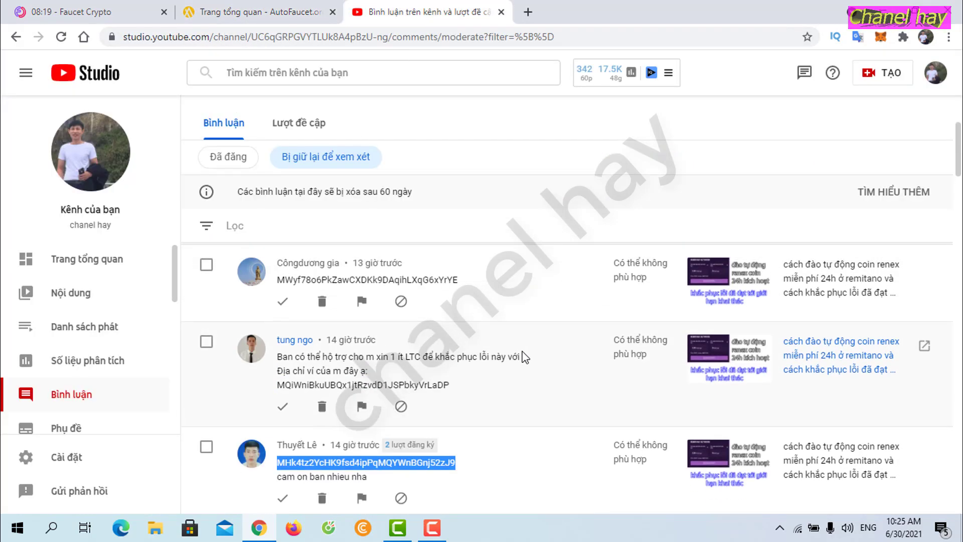
scroll(528, 350, down, 2)
scroll(530, 351, up, 3)
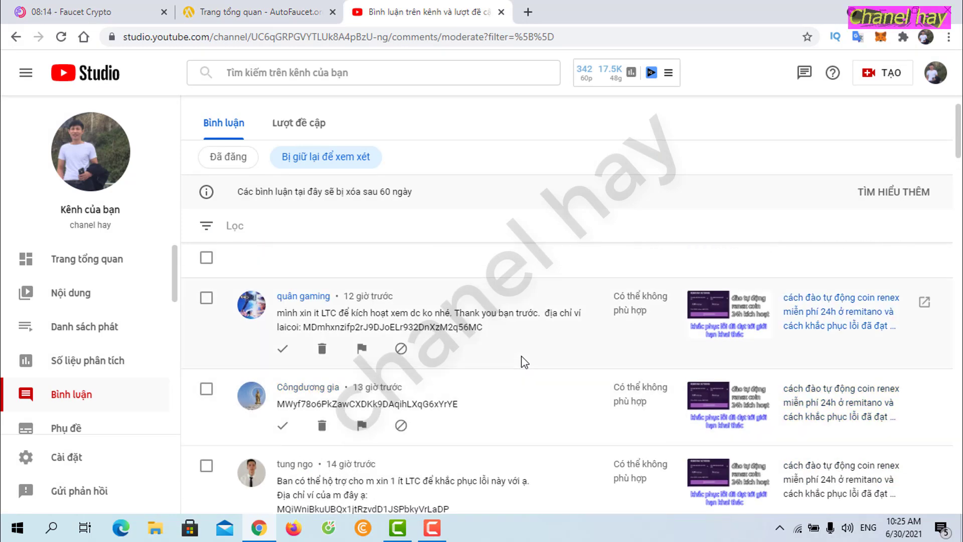
scroll(522, 357, down, 3)
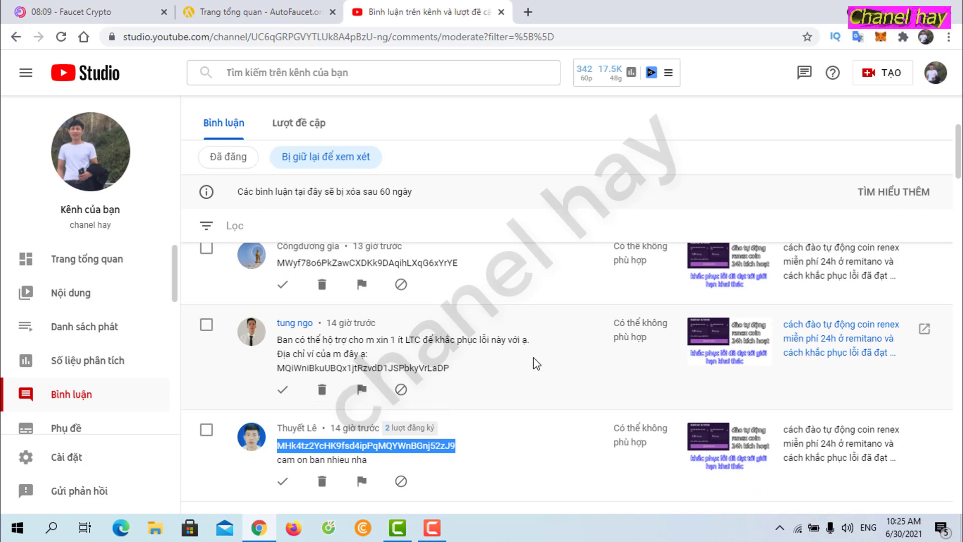
drag(279, 368, 453, 376)
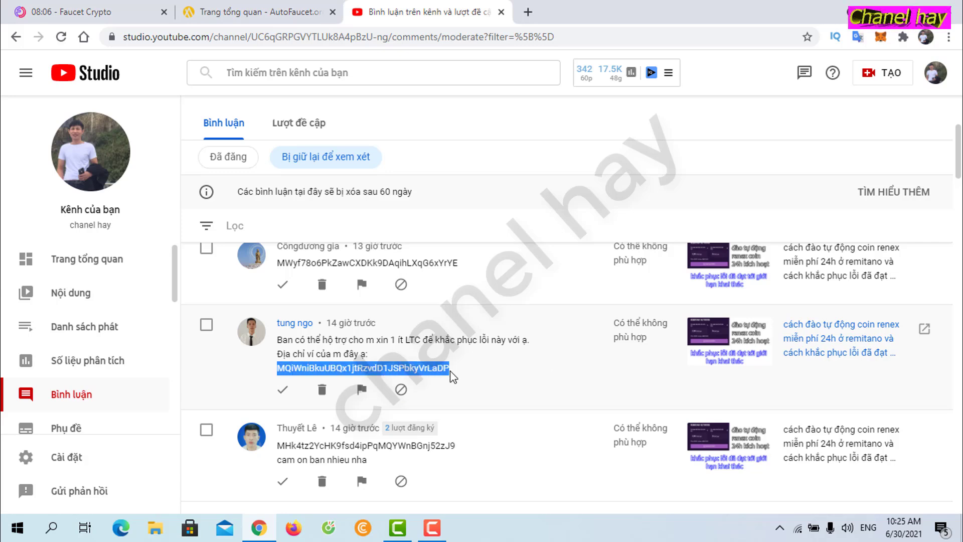
key(ctrl+Page_Up)
click(401, 13)
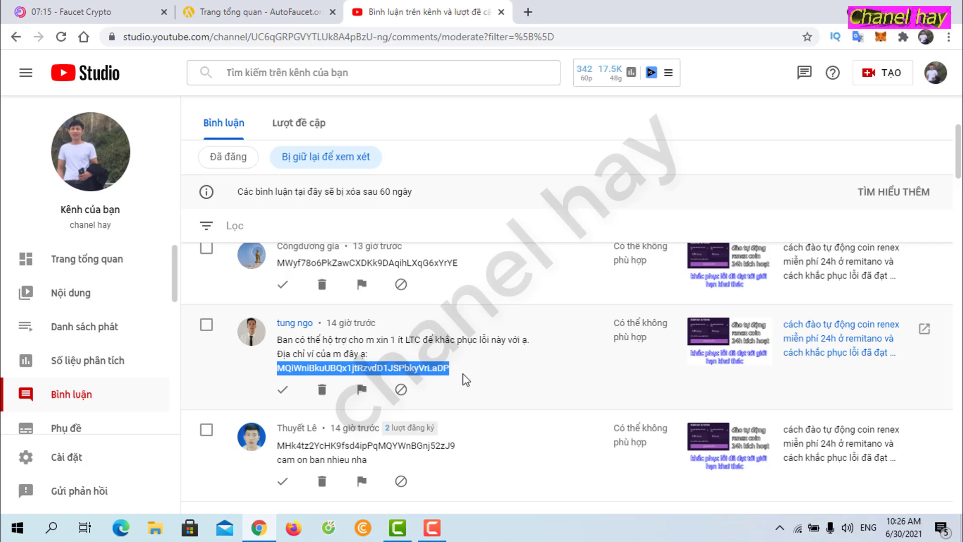
click(256, 9)
Step: Choose direct withdrawal to the newly copied wallet address, checking it against the comment
click(526, 259)
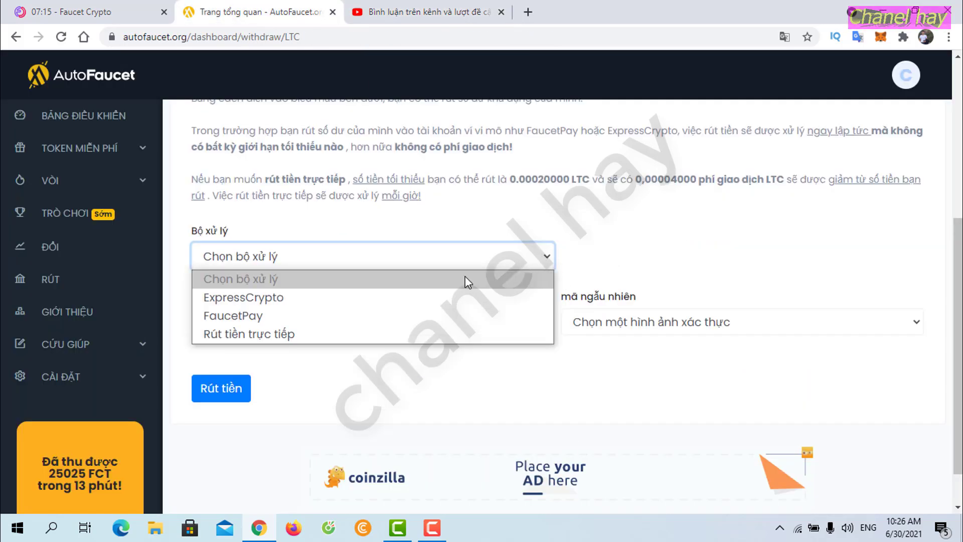
click(344, 334)
click(722, 265)
click(711, 296)
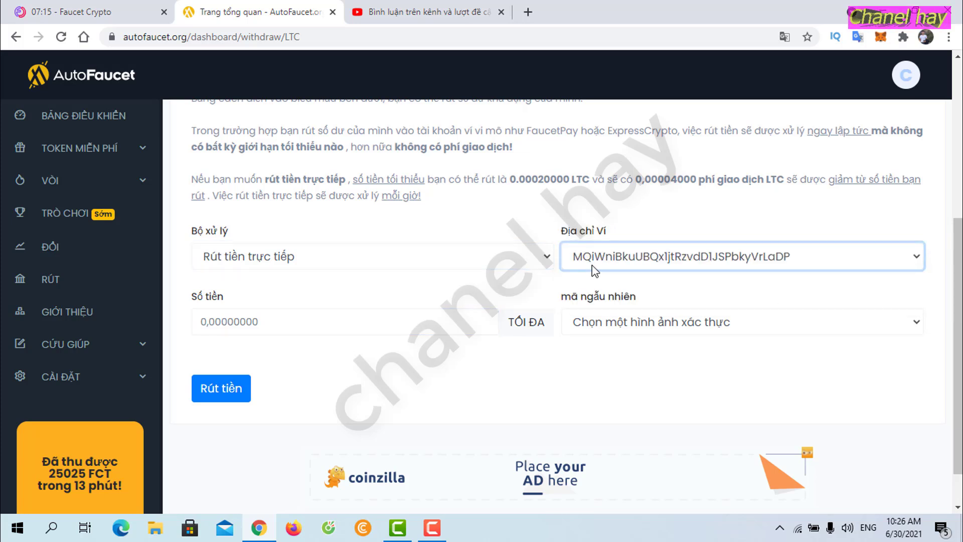
click(371, 19)
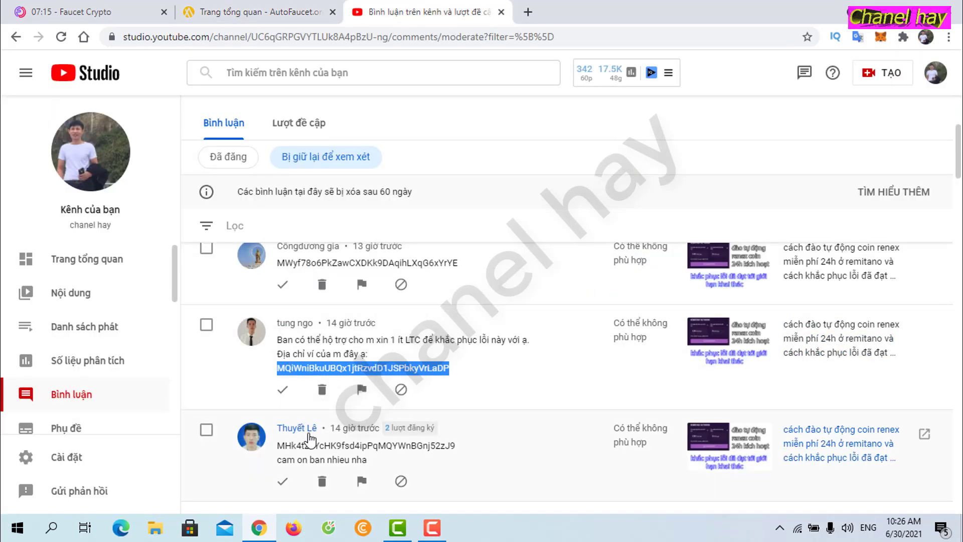
click(256, 12)
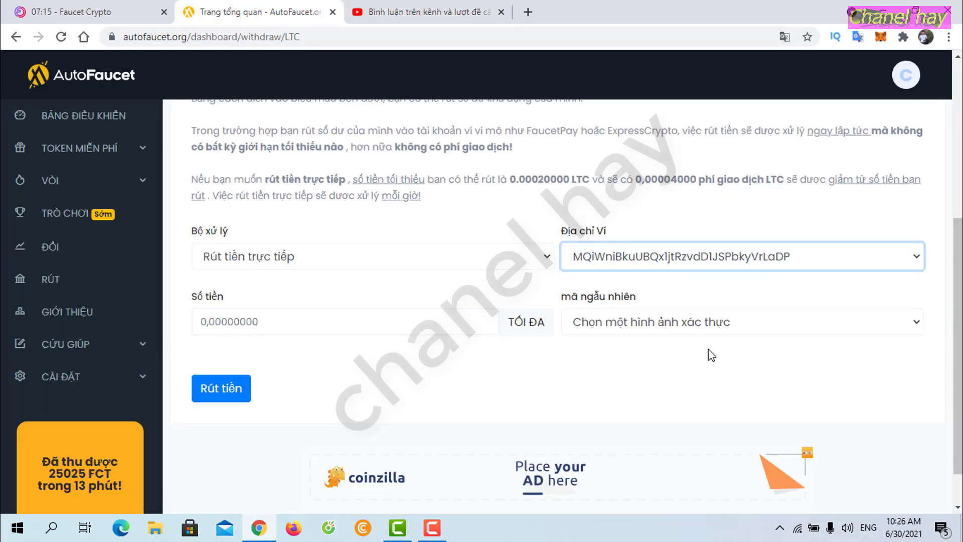
Step: Fill the amount from the 0.00020000 minimum and edit it toward 0.00030000
drag(511, 179, 570, 180)
key(ctrl+c)
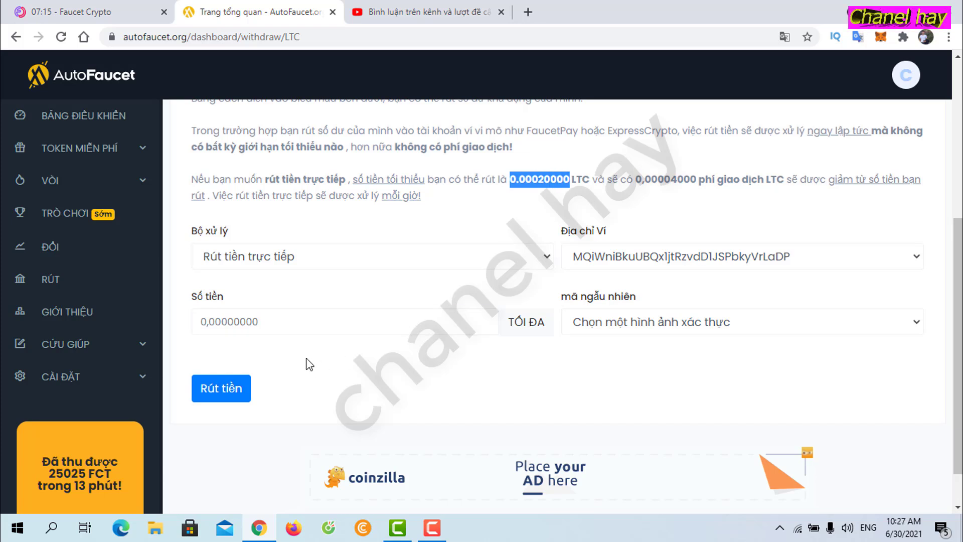
click(286, 320)
key(ctrl+v)
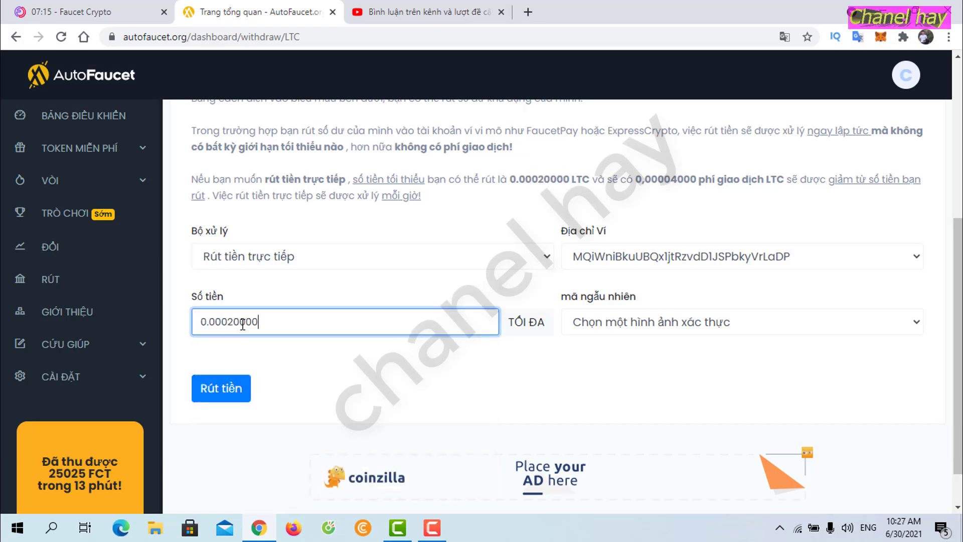
key(BackSpace)
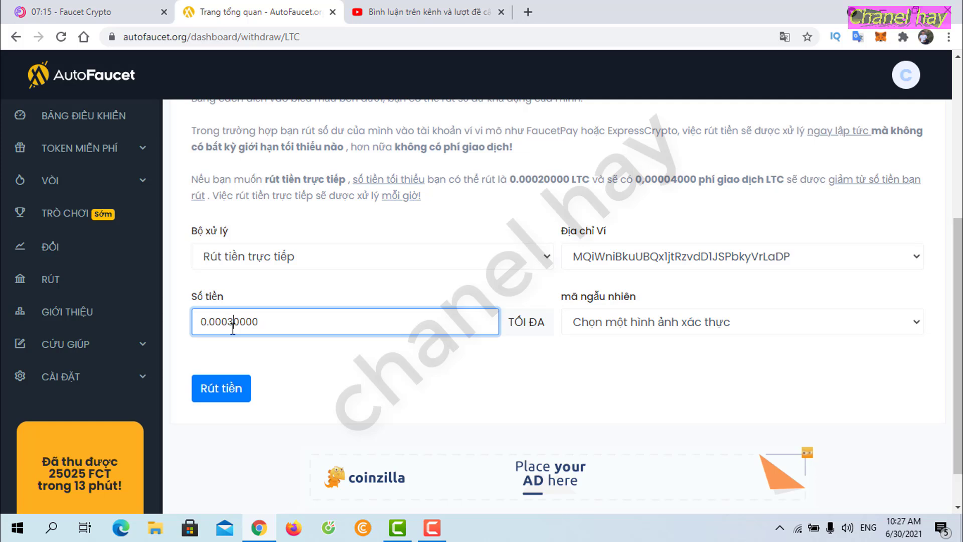
Step: Pass reCaptcha, submit the Litecoin withdrawal, and return to the held comments
click(586, 323)
click(586, 380)
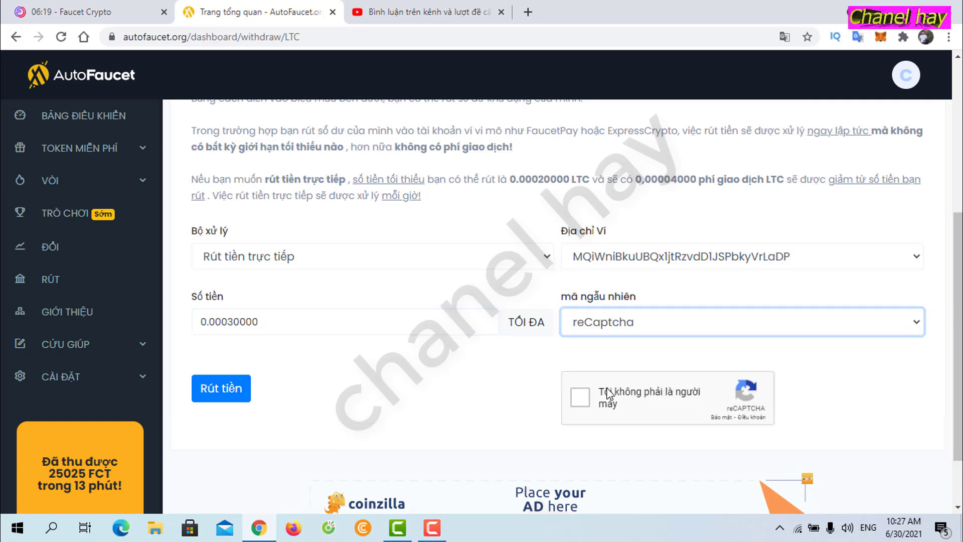
click(581, 401)
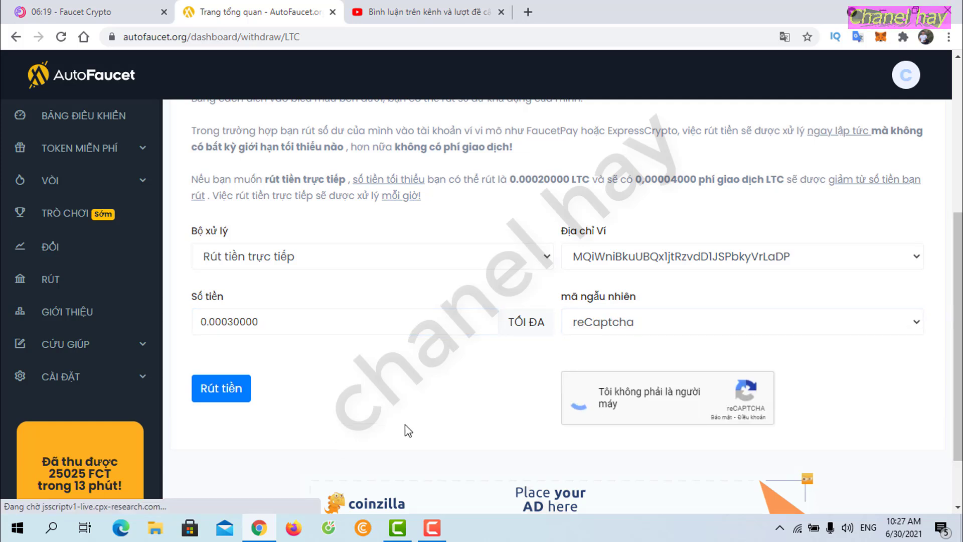
click(225, 394)
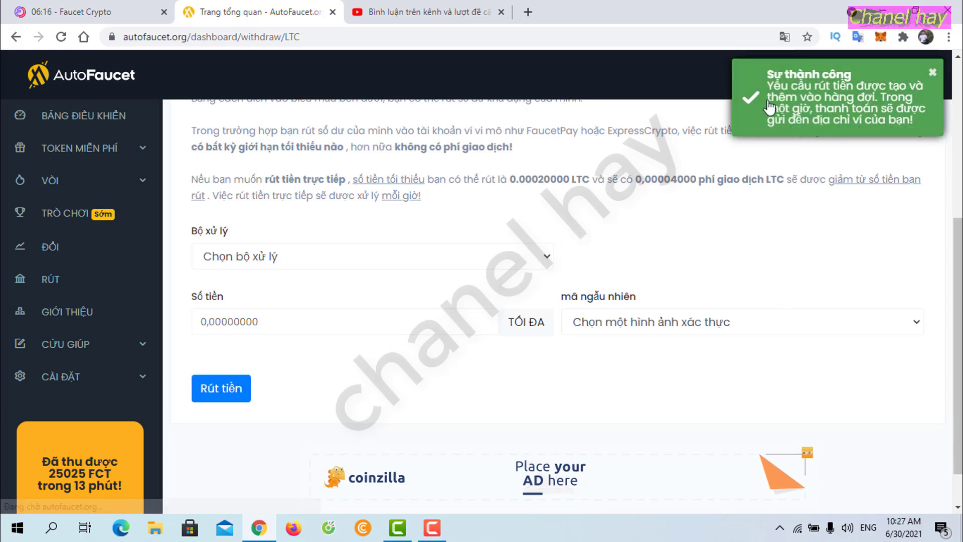
click(487, 14)
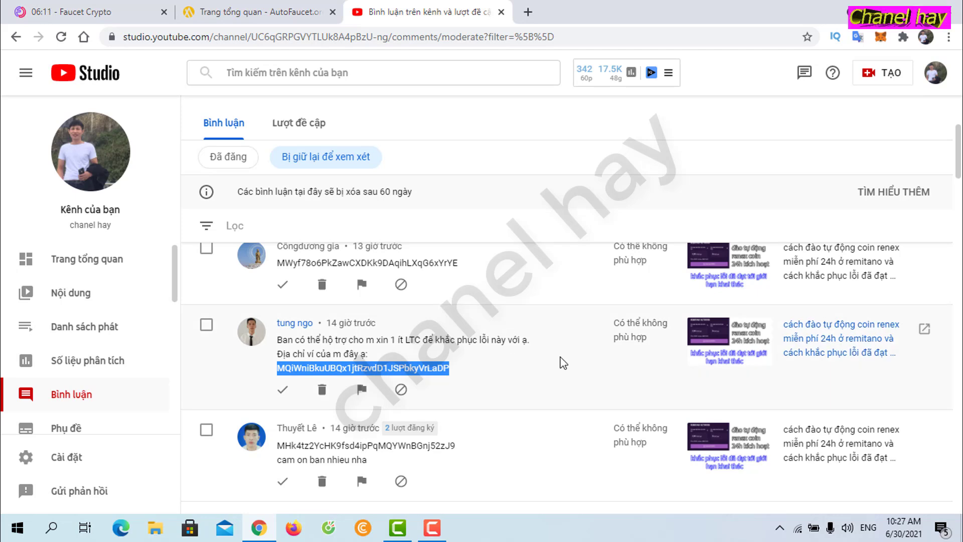
Step: Select another viewer's wallet address in the held comments and switch back to AutoFaucet
scroll(557, 360, up, 1)
scroll(537, 360, up, 2)
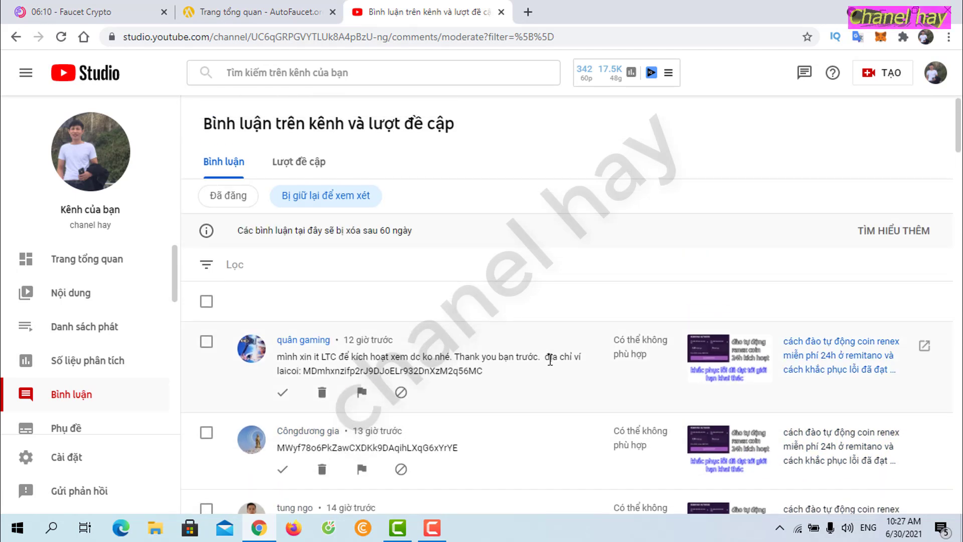
scroll(401, 374, down, 1)
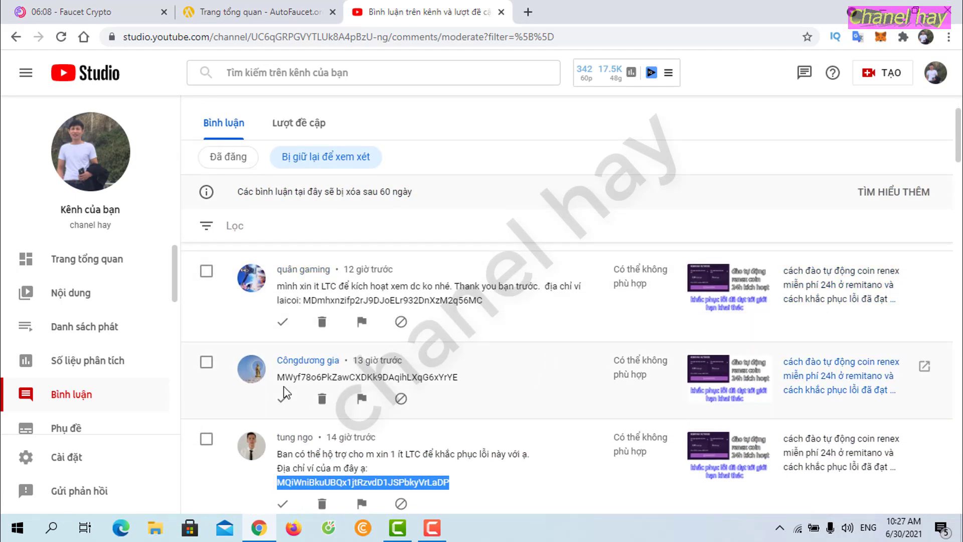
drag(279, 381, 456, 382)
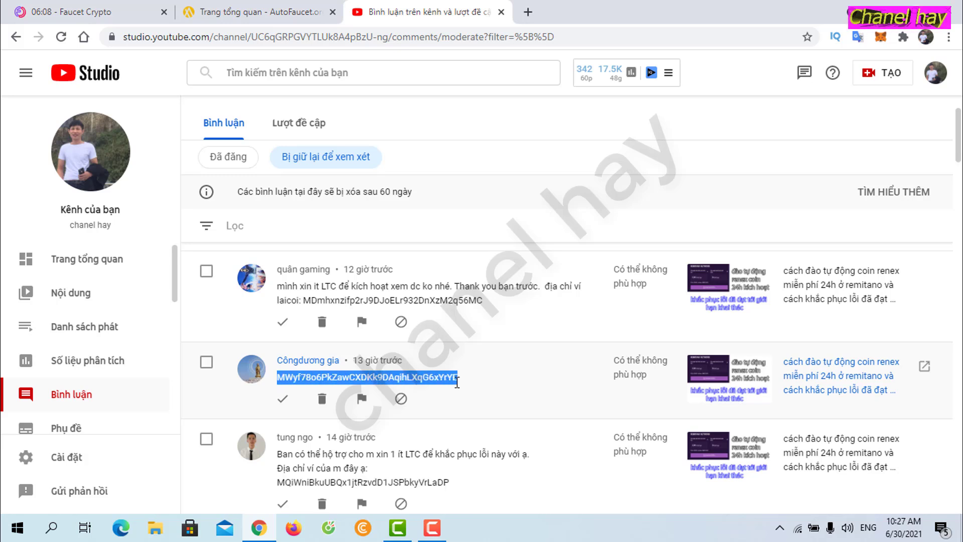
key(ctrl+shift+Tab)
scroll(344, 363, down, 6)
Step: Start a Litecoin direct withdrawal to the viewer's wallet address, checked against the comment
click(839, 227)
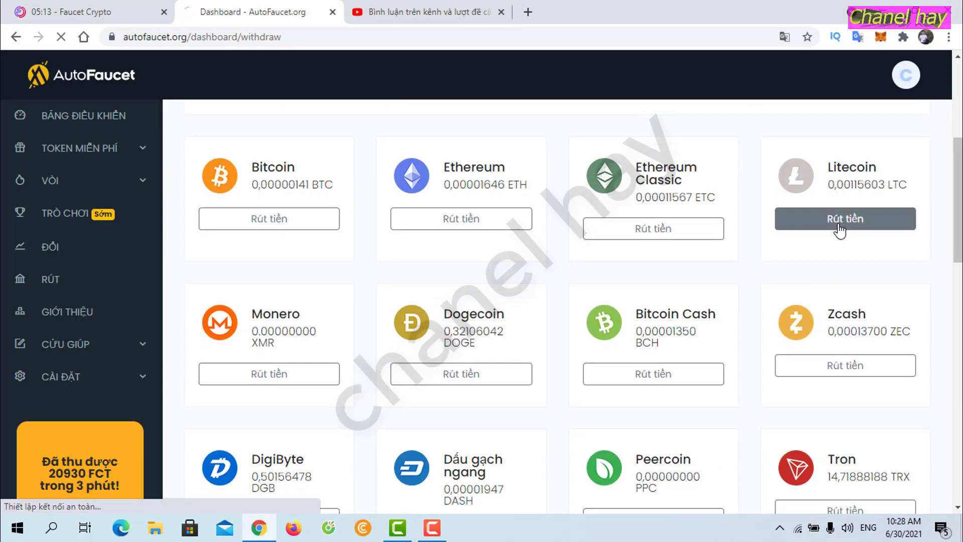
scroll(480, 345, down, 5)
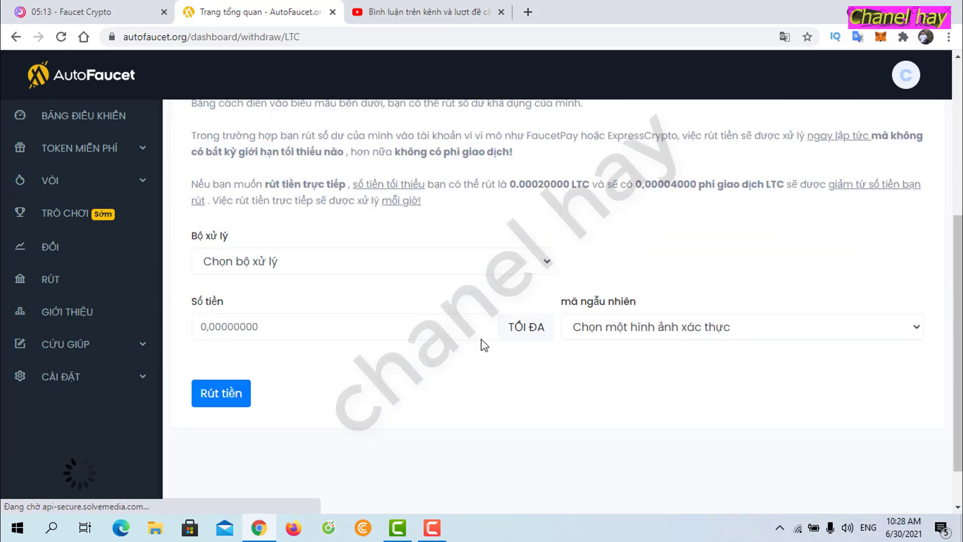
click(542, 266)
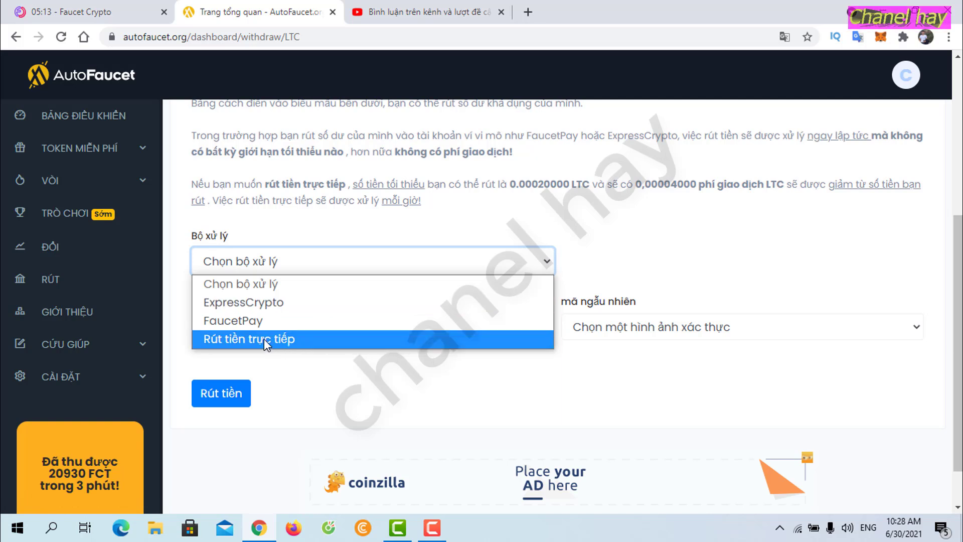
click(296, 340)
click(813, 261)
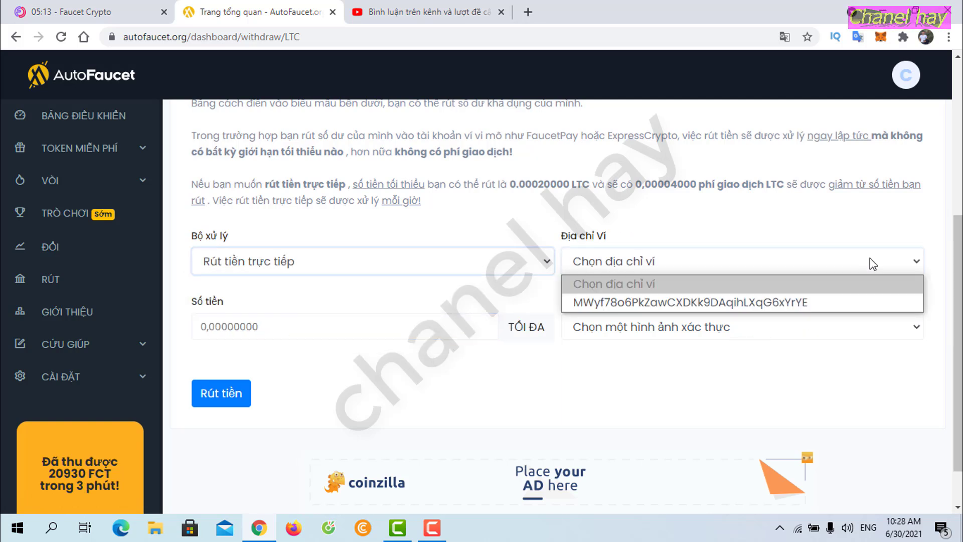
click(808, 302)
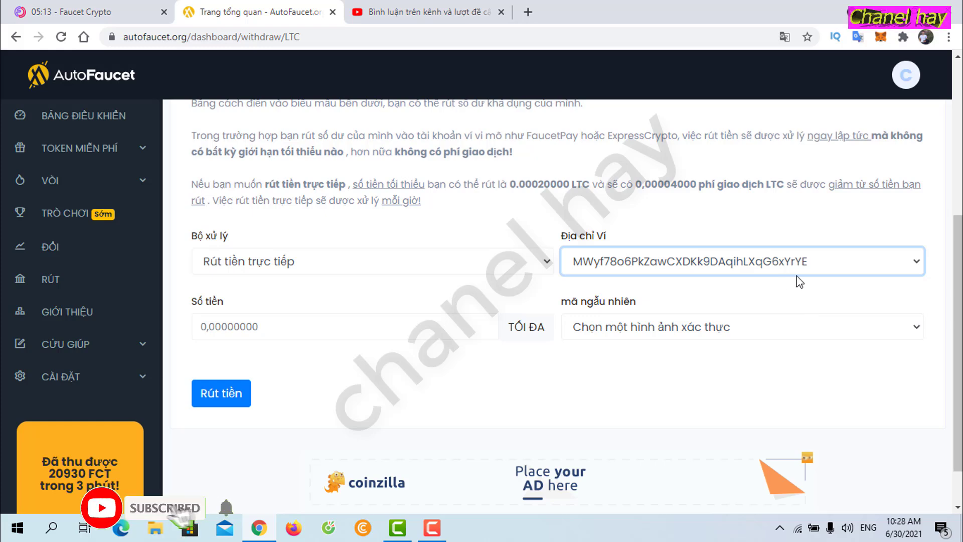
click(407, 8)
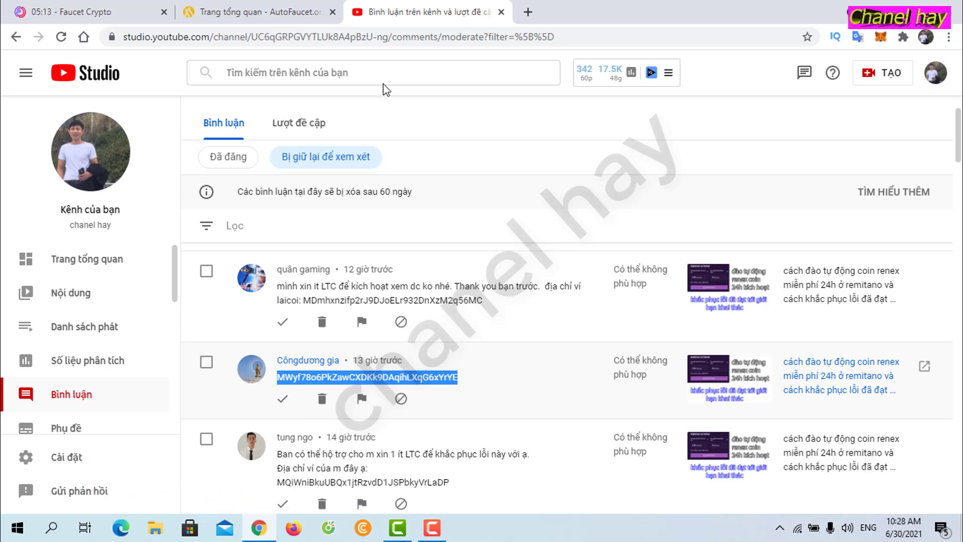
click(253, 12)
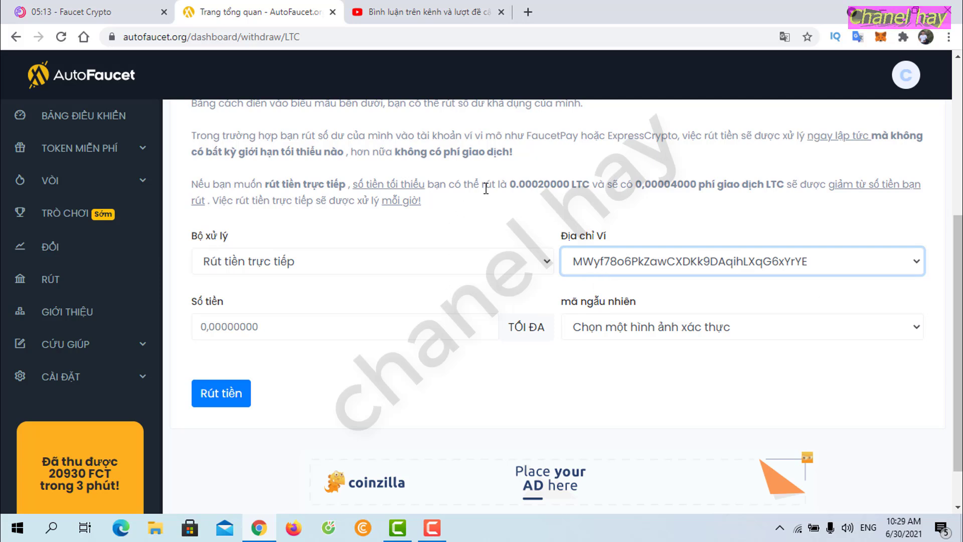
Step: Set the withdrawal amount to 0.00030000 using the pasted 0.00020000 minimum
drag(513, 184, 566, 188)
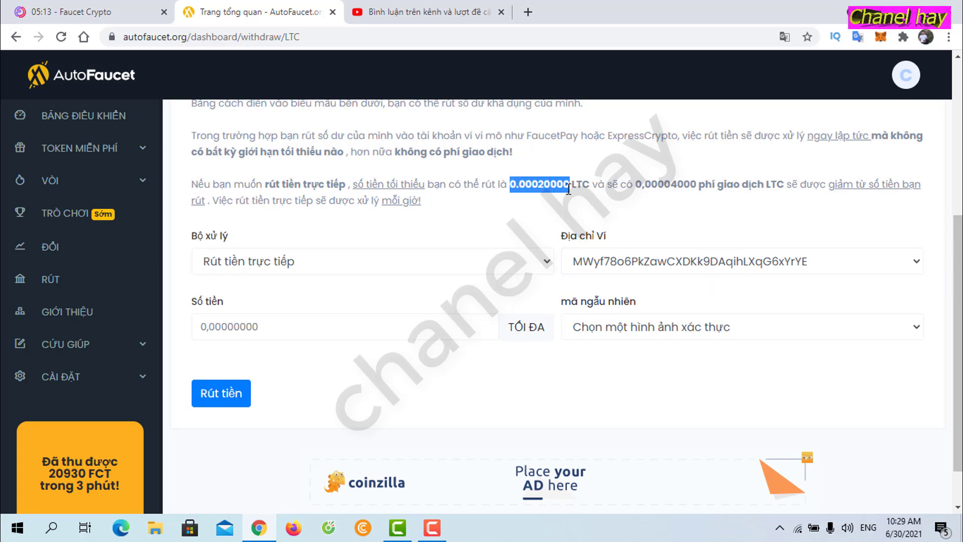
click(281, 328)
key(ctrl+v)
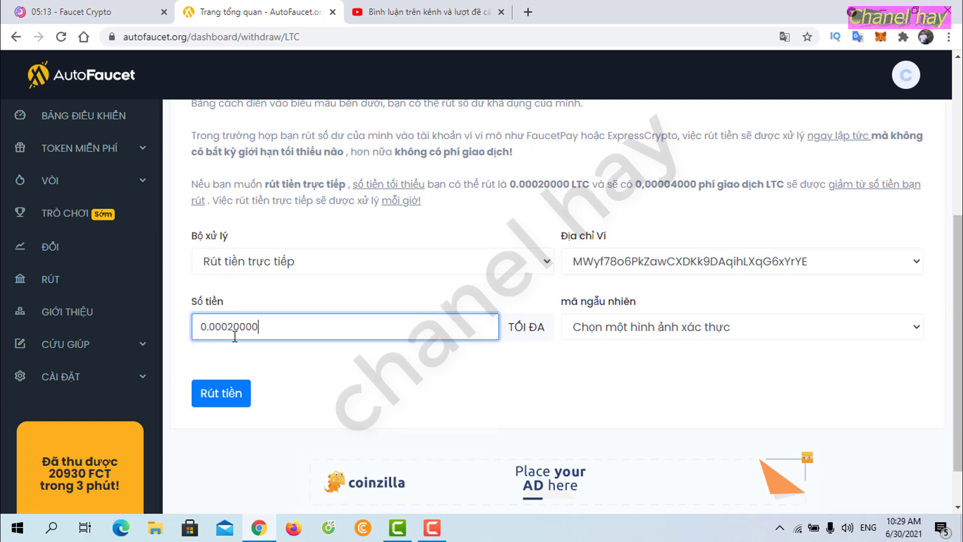
text(3)
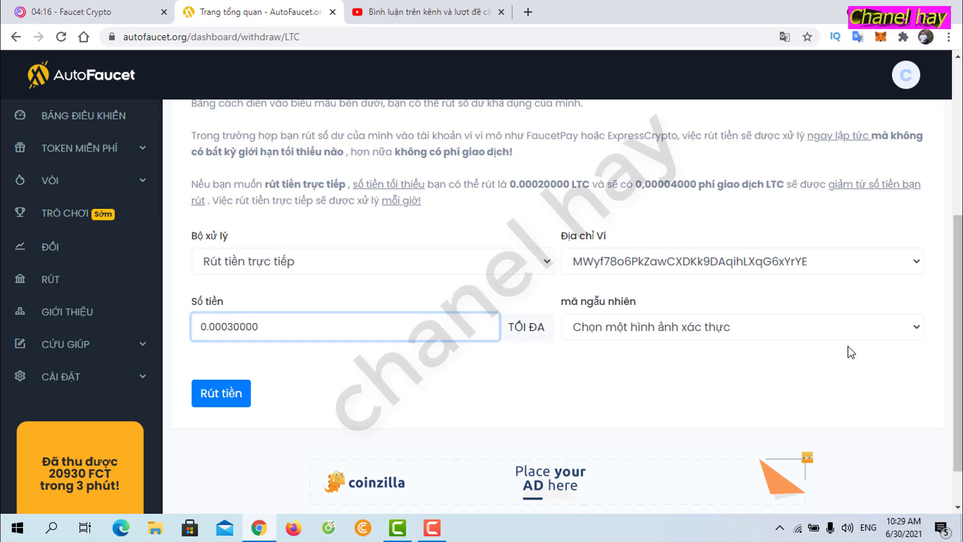
Step: Pass reCaptcha, submit the LTC withdrawal, and return to the YouTube Studio comments
click(885, 329)
click(637, 392)
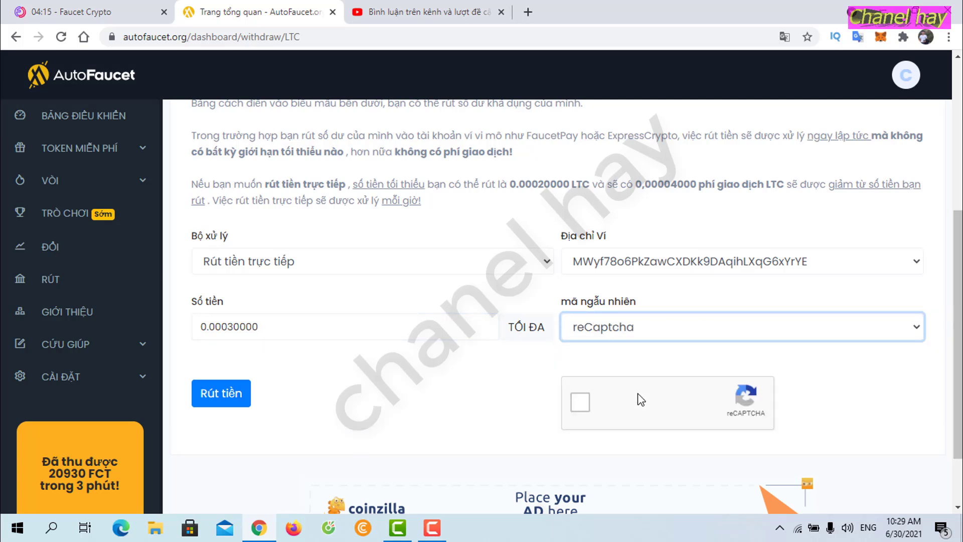
click(580, 412)
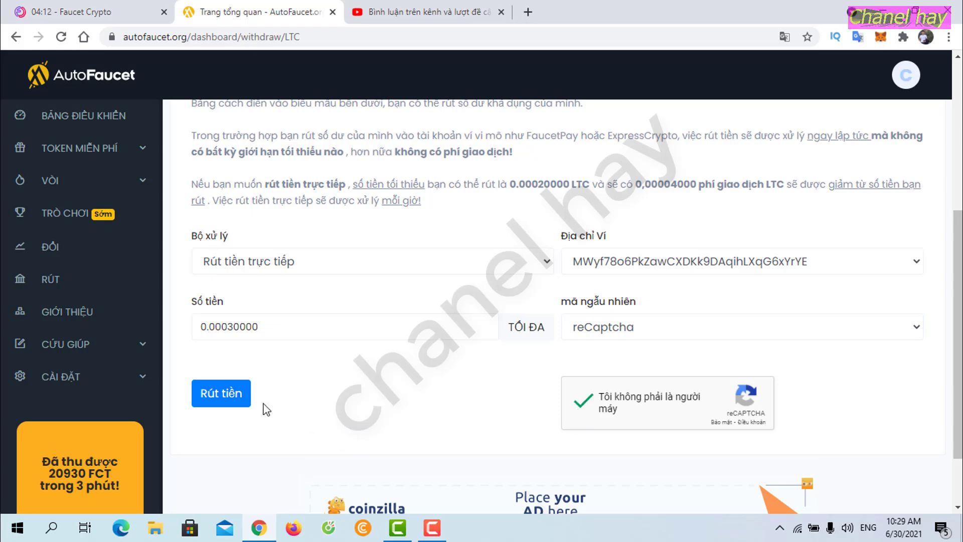
click(235, 396)
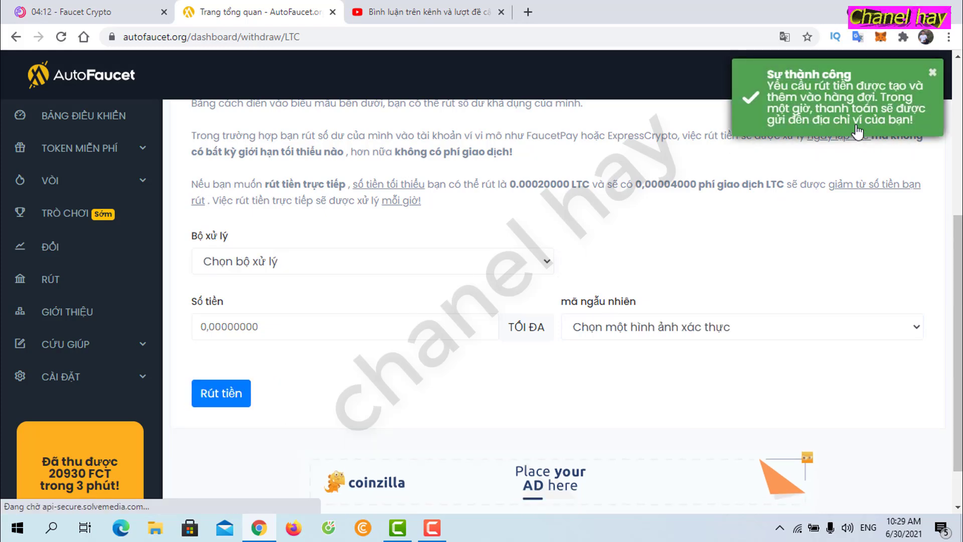
click(426, 12)
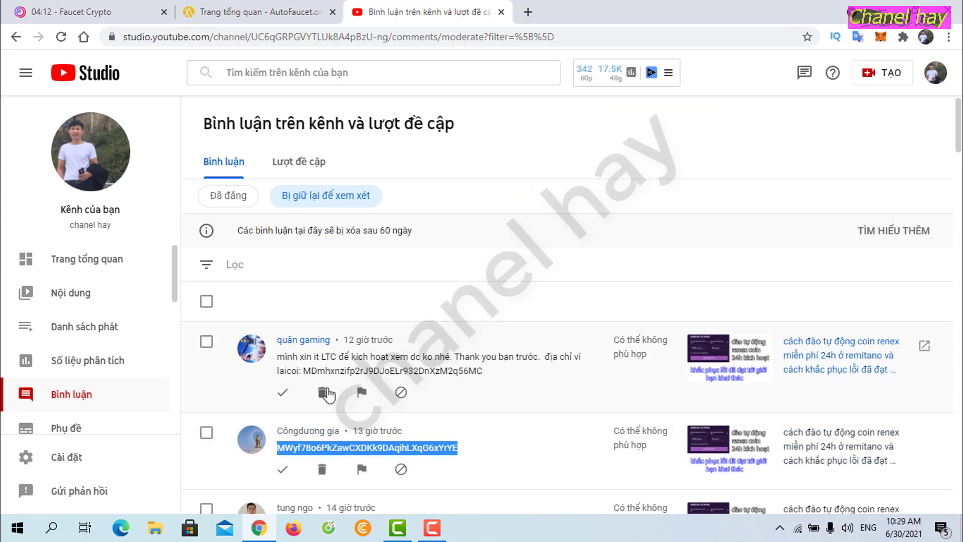
Step: Select the wallet address in the first held comment and return to AutoFaucet's withdrawals
drag(305, 373, 489, 373)
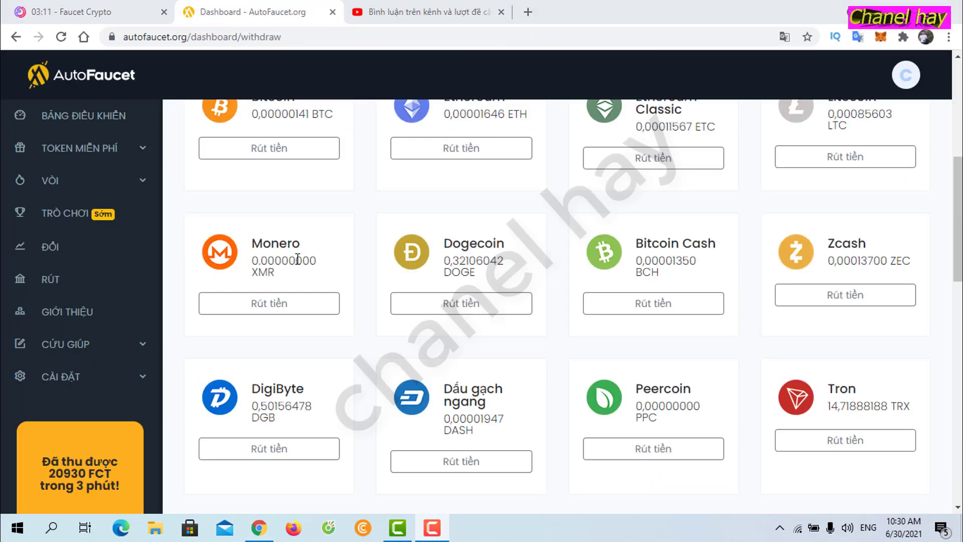
scroll(298, 259, up, 2)
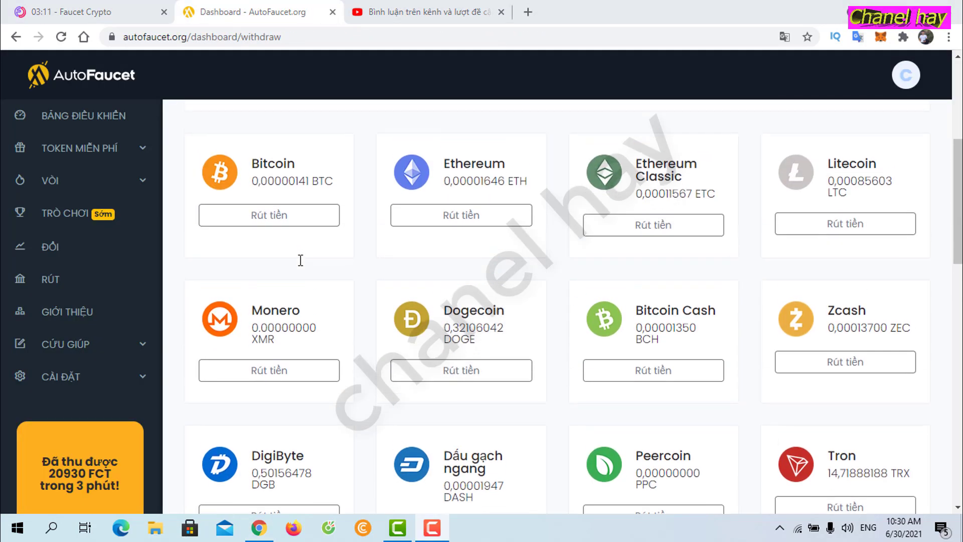
Step: Open the Litecoin withdrawal form and select Rút tiền trực tiếp (direct withdrawal) as the processor
click(844, 229)
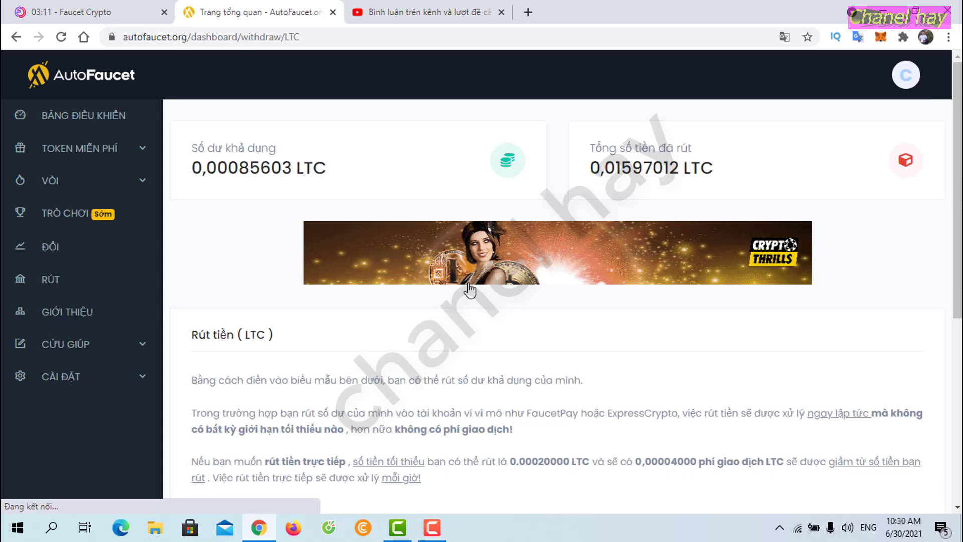
scroll(469, 288, down, 3)
key(ctrl+Tab)
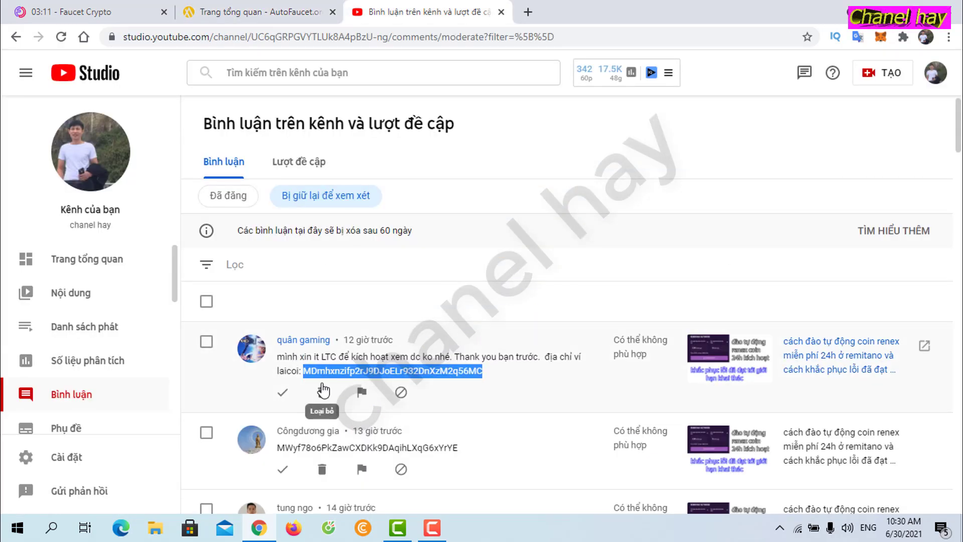
click(250, 10)
scroll(752, 376, down, 5)
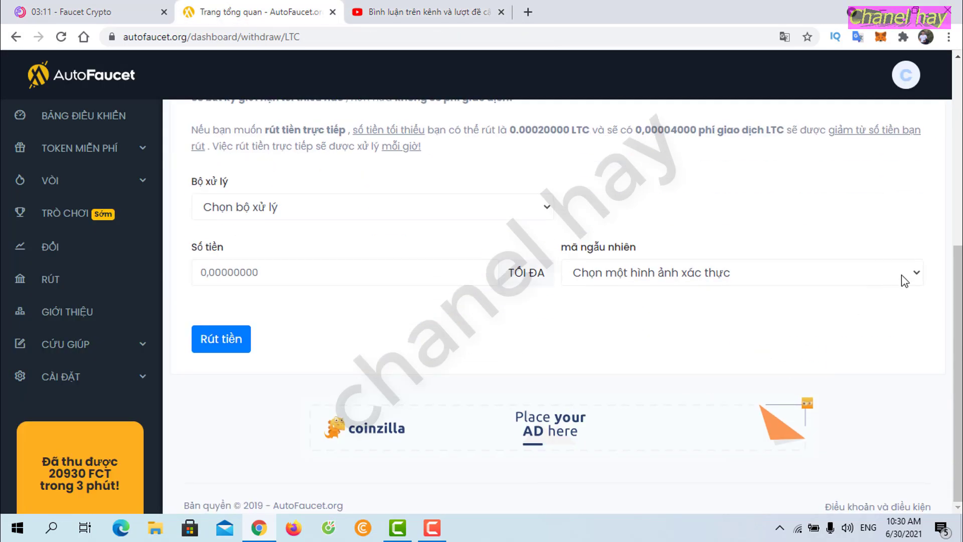
click(542, 214)
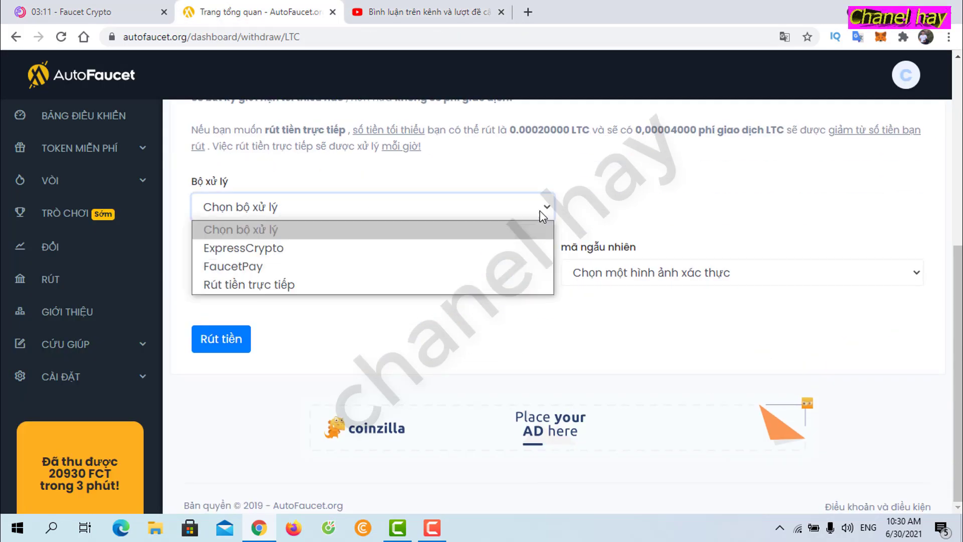
click(284, 289)
Step: Pick the second viewer's saved wallet address and check it against their YouTube comment
click(899, 271)
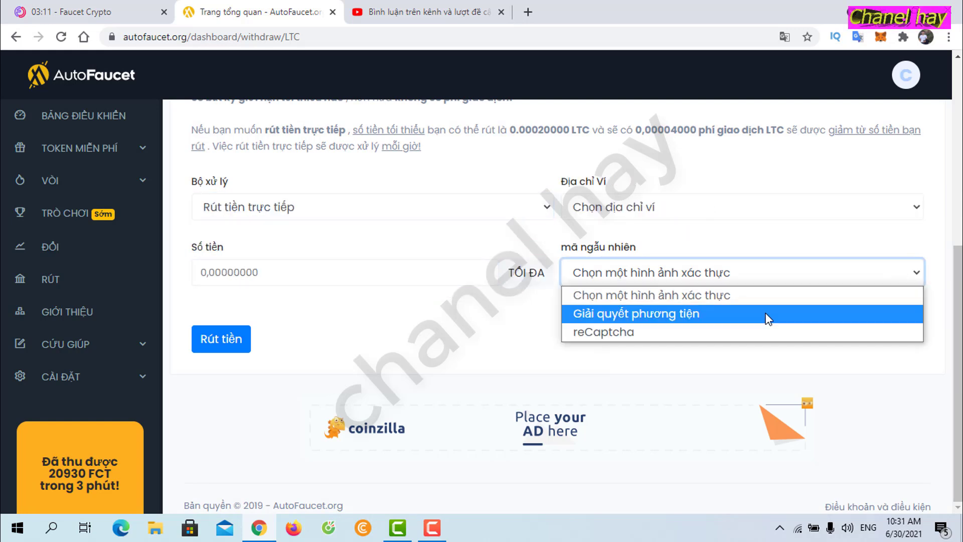
click(666, 203)
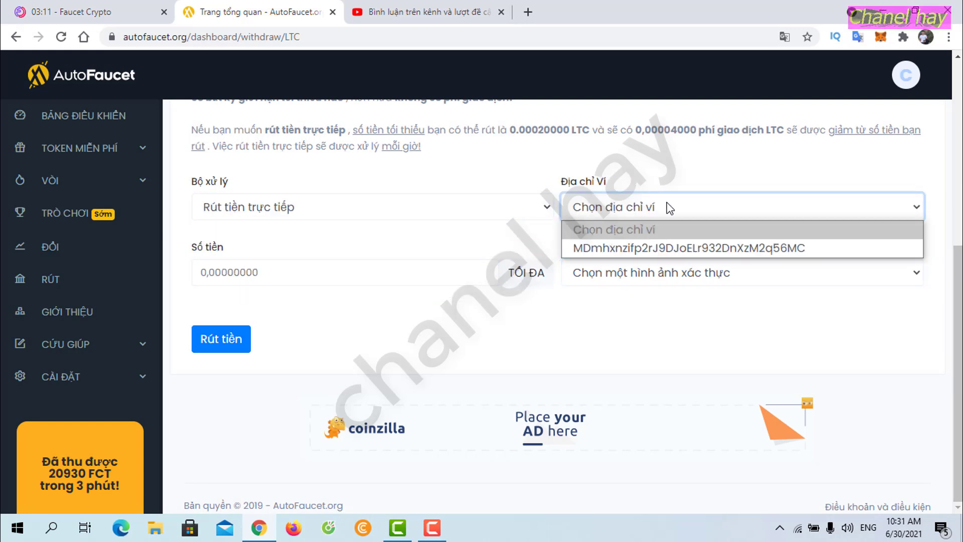
click(670, 245)
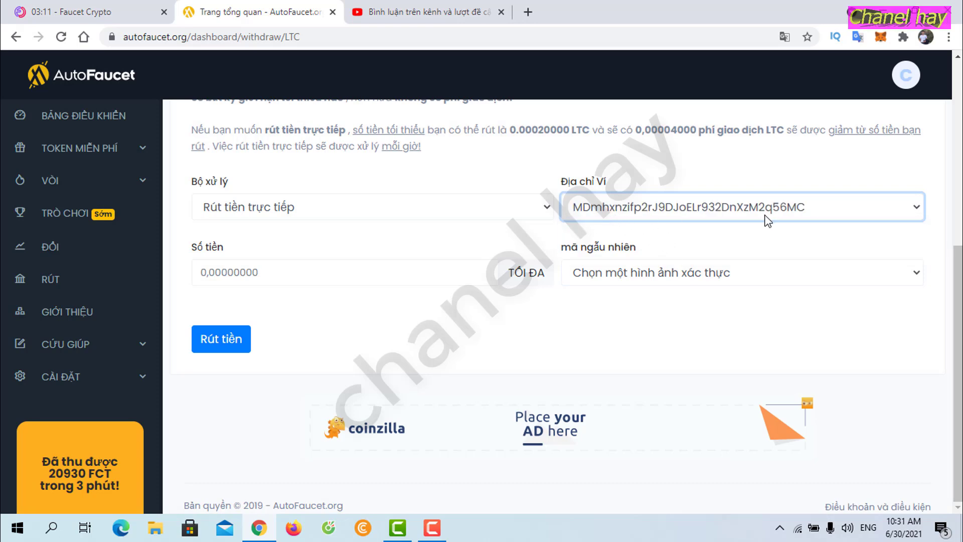
click(401, 14)
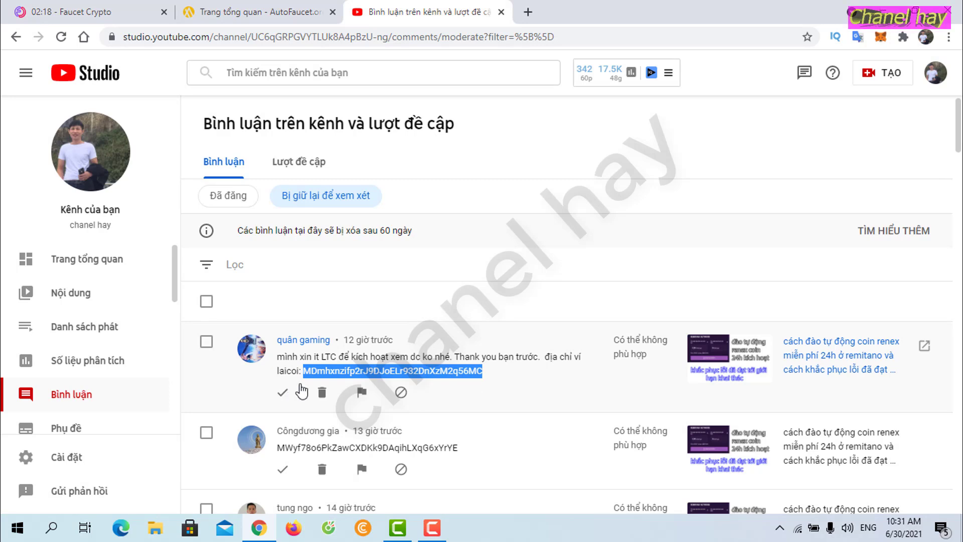
click(249, 10)
Step: Enter 0.00030000 as the amount by pasting the minimum and changing the 2 to 3
drag(512, 131, 566, 132)
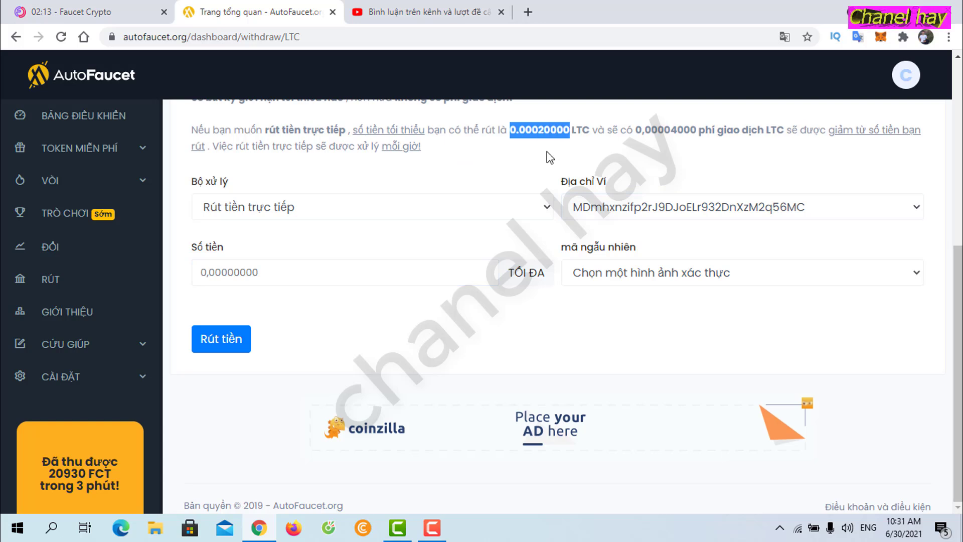
click(292, 276)
text(0.00020000)
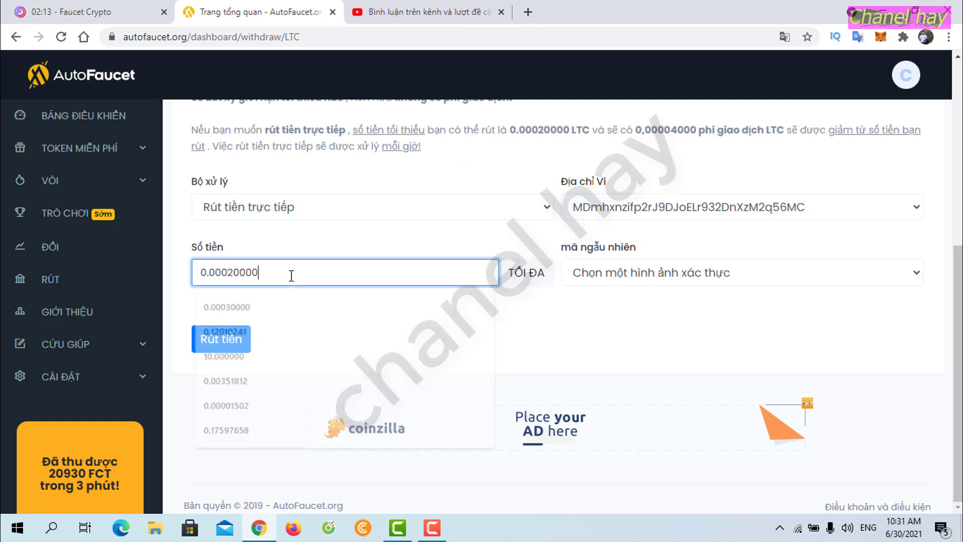
click(236, 280)
key(BackSpace)
text(3)
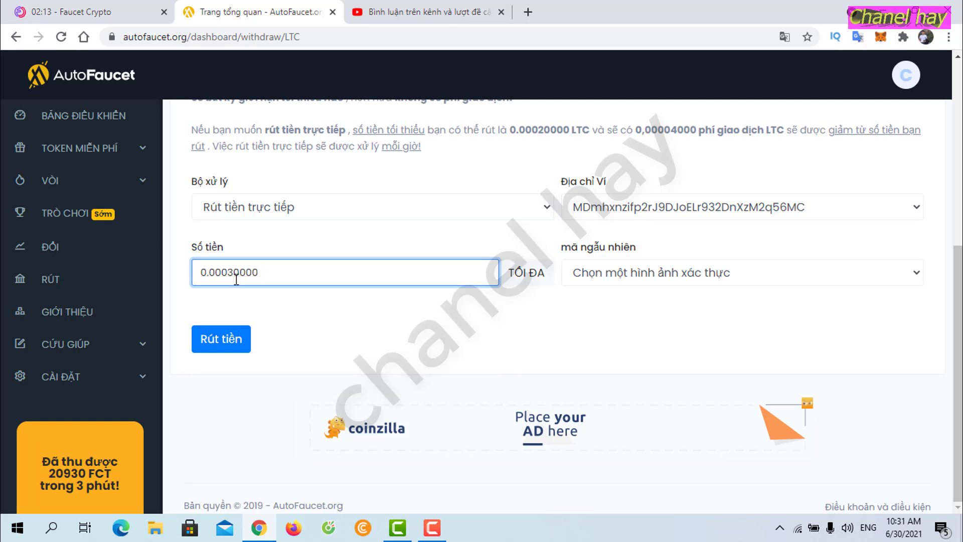
Step: Pass the reCaptcha, submit the LTC withdrawal, and go back to YouTube Studio comments
click(914, 282)
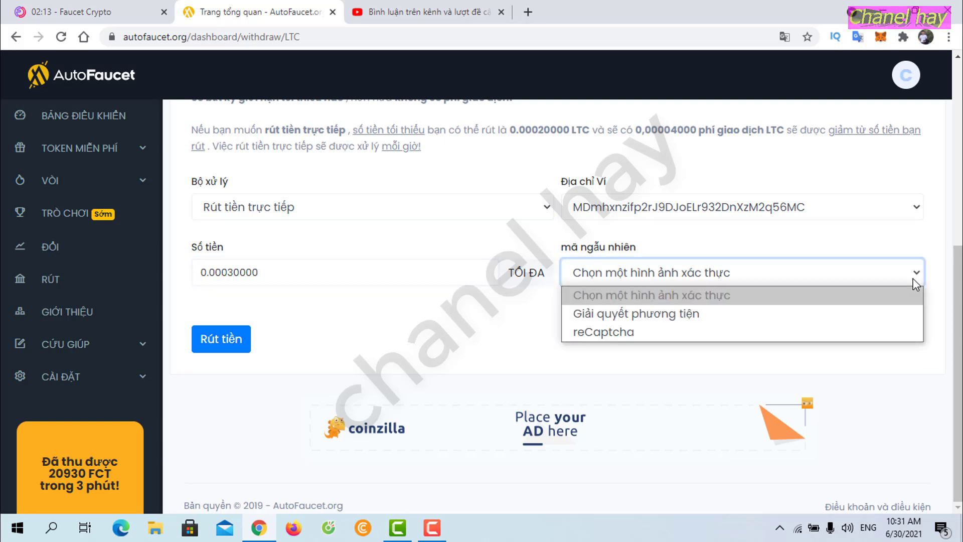
click(632, 333)
click(580, 347)
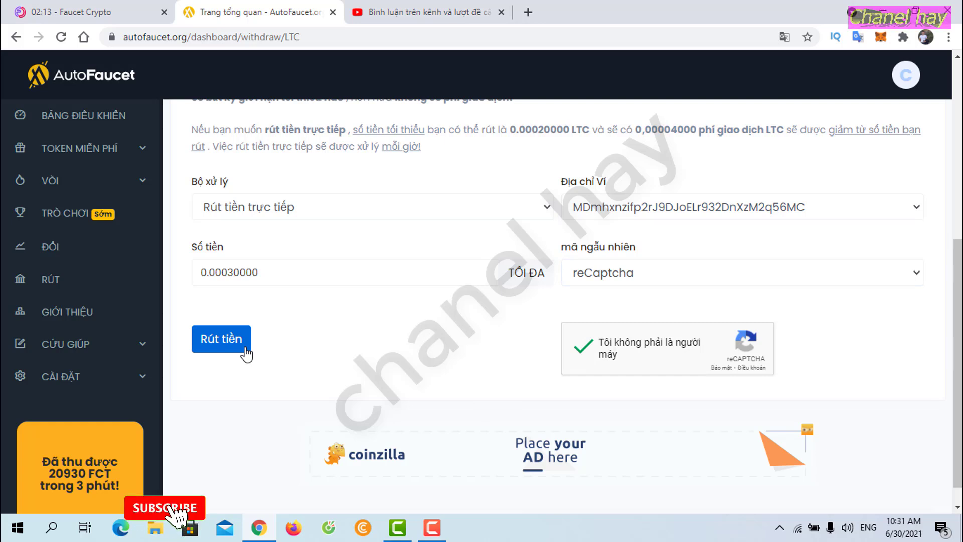
click(240, 348)
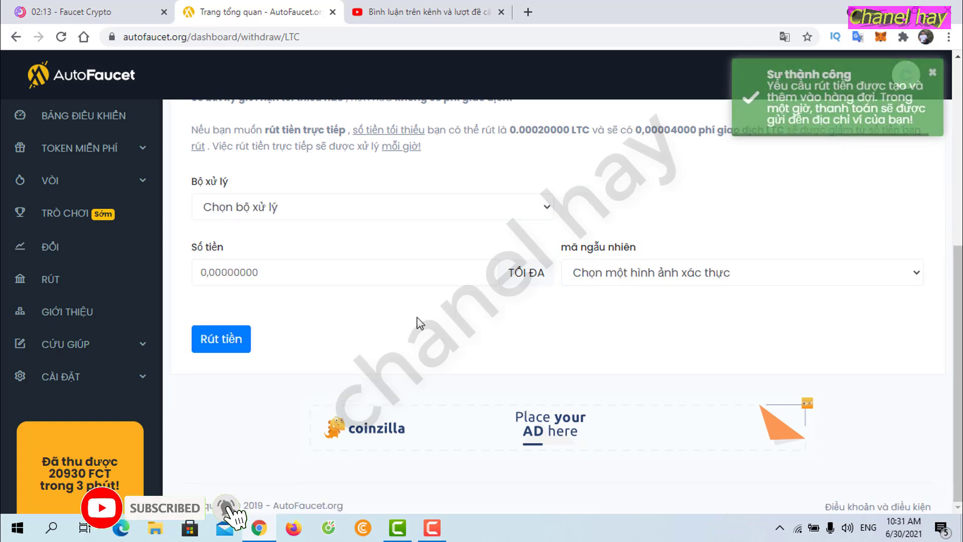
click(410, 11)
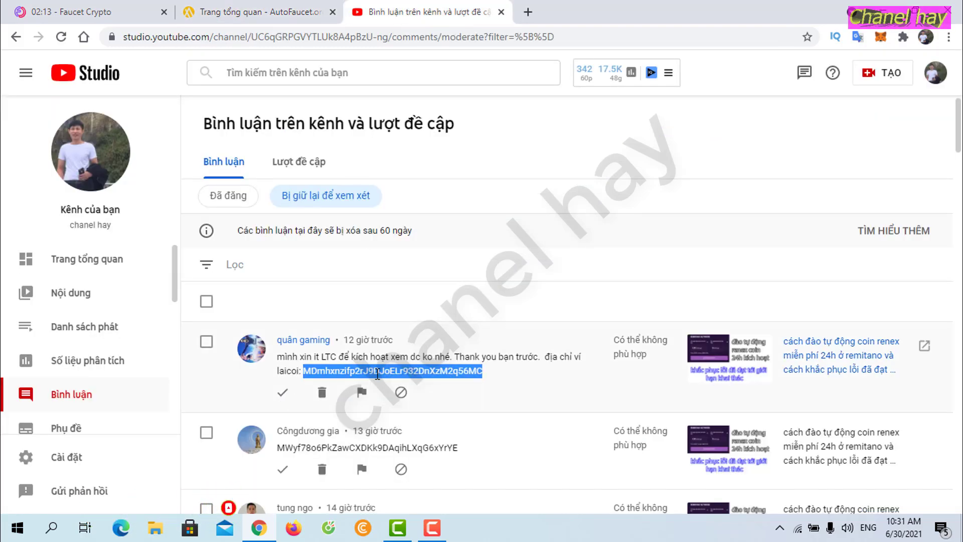